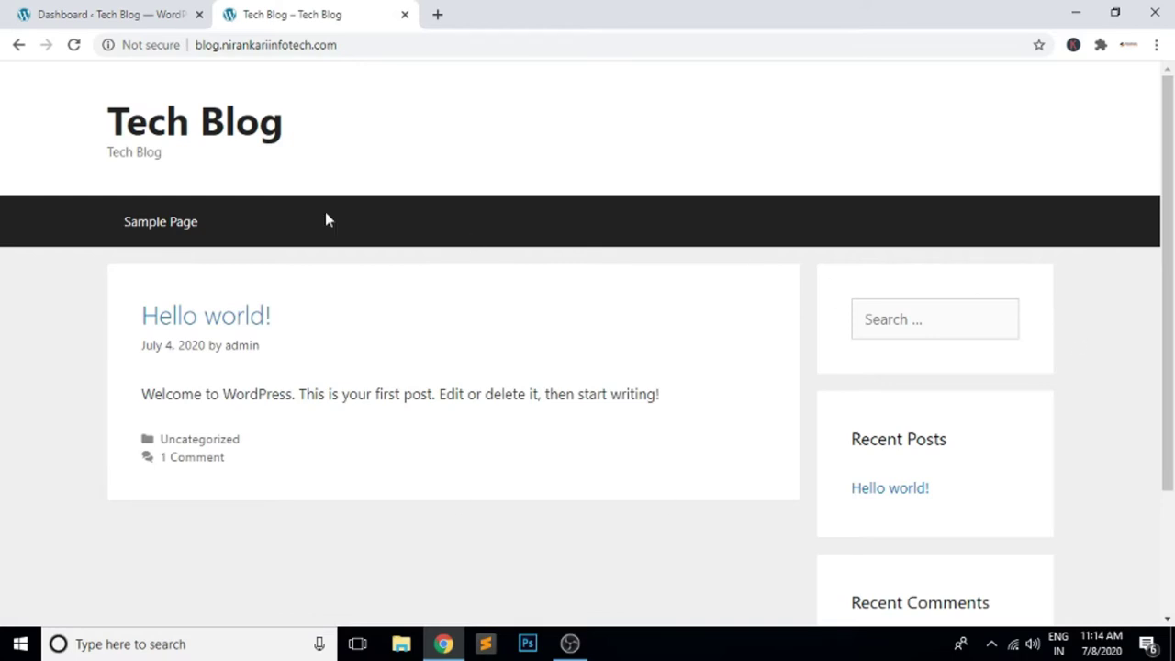
# Open the Site Identity settings in the theme customizer from the WordPress dashboard.
pyautogui.click(96, 16)
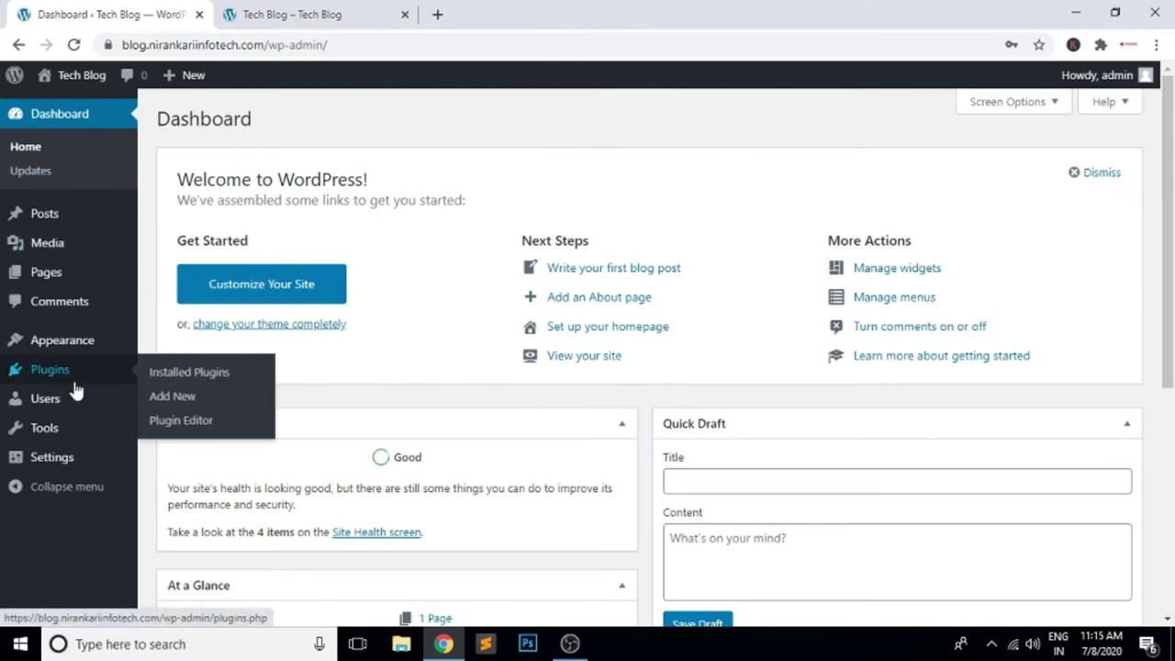
pyautogui.moveTo(72, 347)
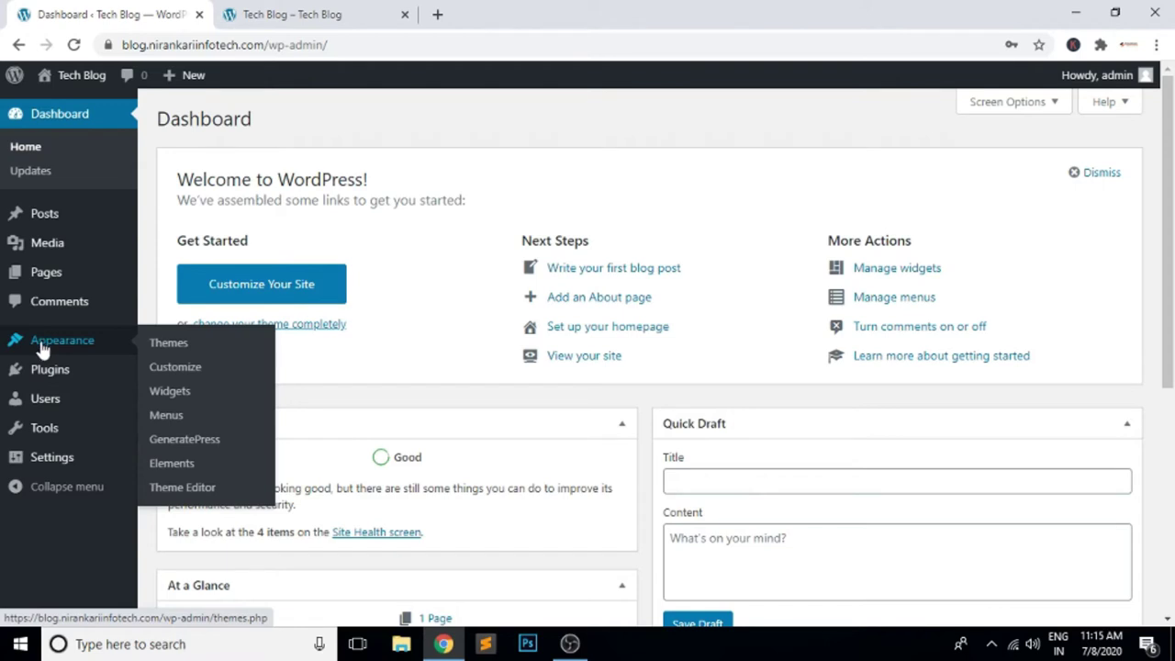
pyautogui.click(187, 379)
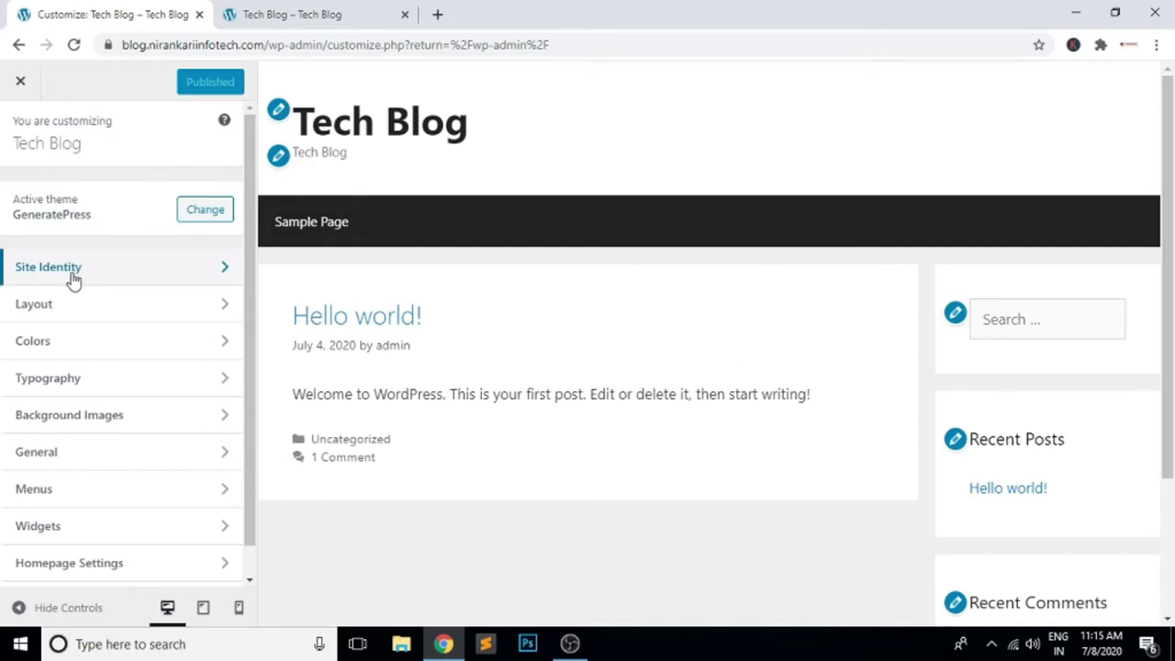
pyautogui.click(196, 270)
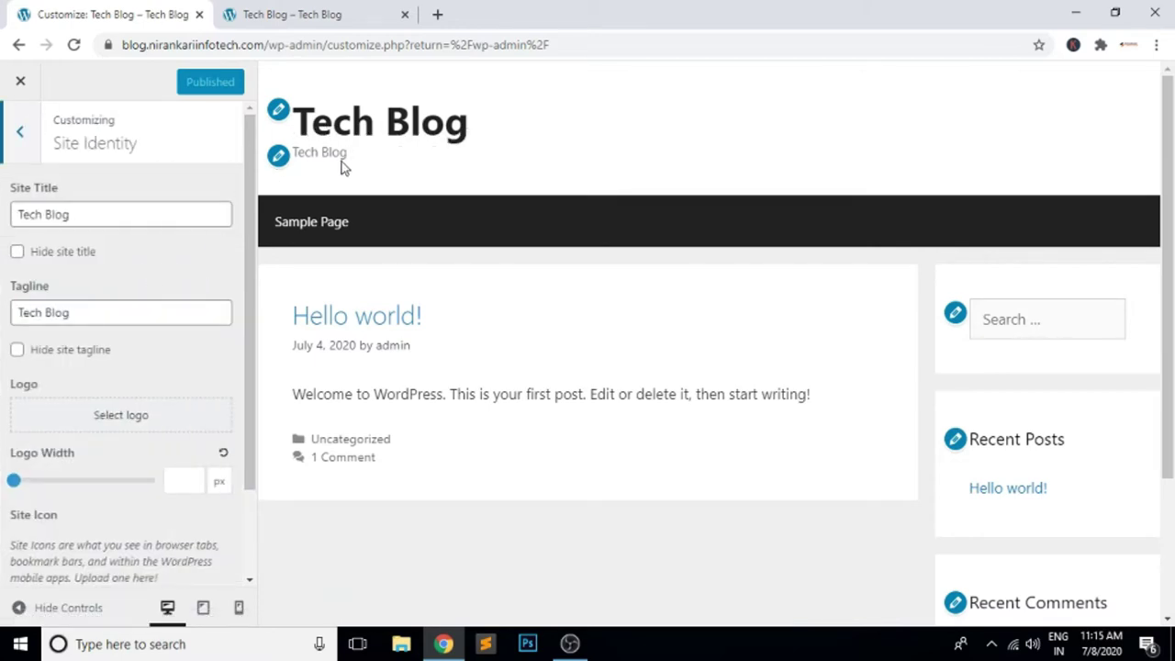
# Hide both the site title and the site tagline in the blog header.
pyautogui.moveTo(360, 164); pyautogui.dragTo(287, 155)
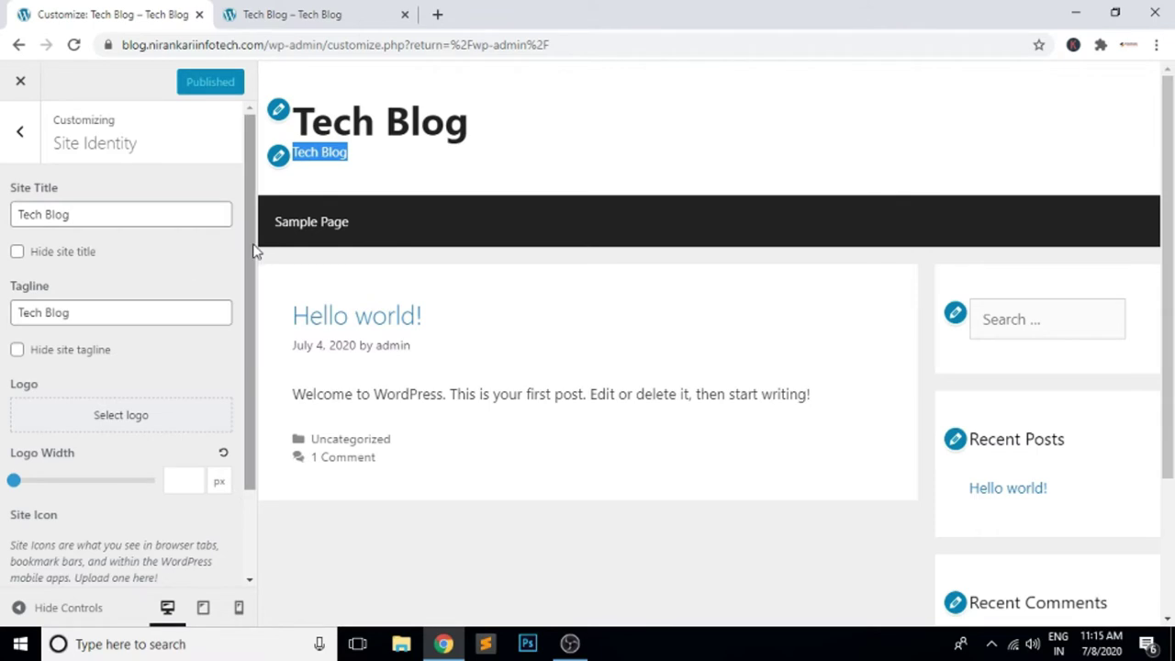
pyautogui.click(18, 253)
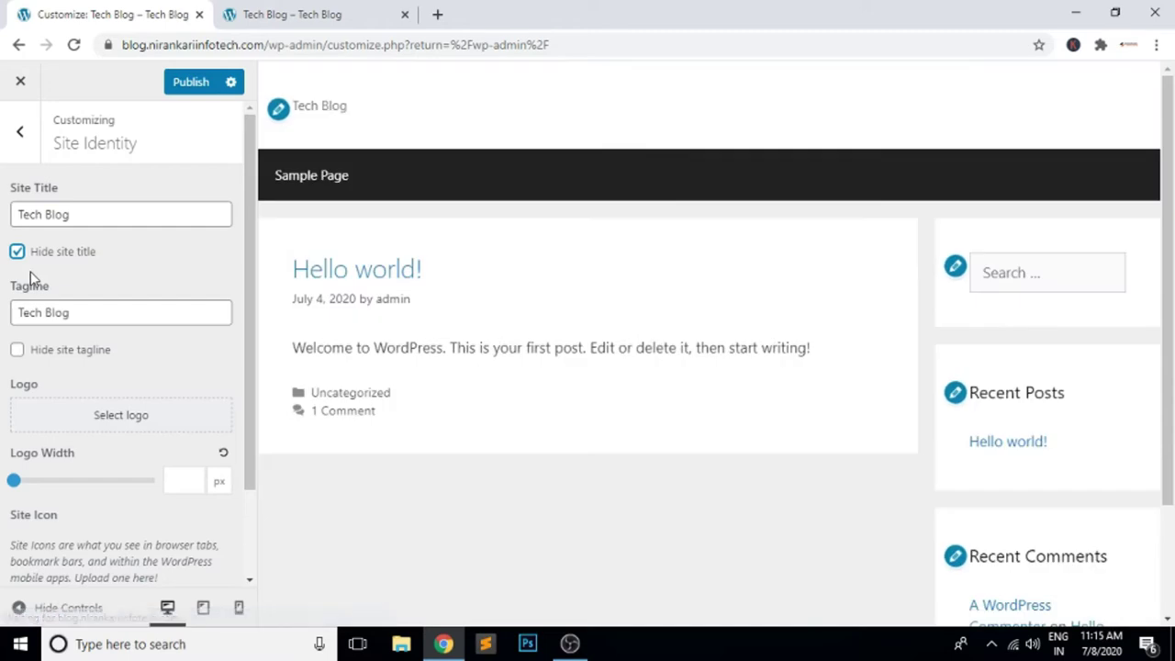
pyautogui.click(19, 352)
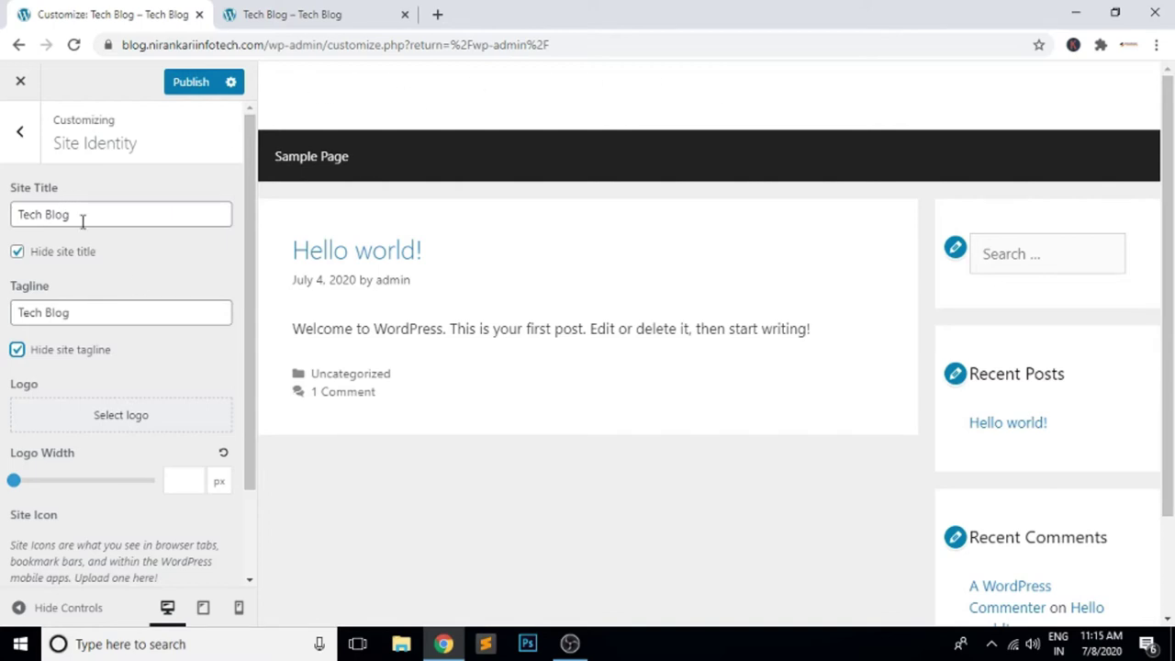
# Start a logo file upload and browse to the nirankari infotech folder on drive F:.
pyautogui.scroll(-1, 156, 353)
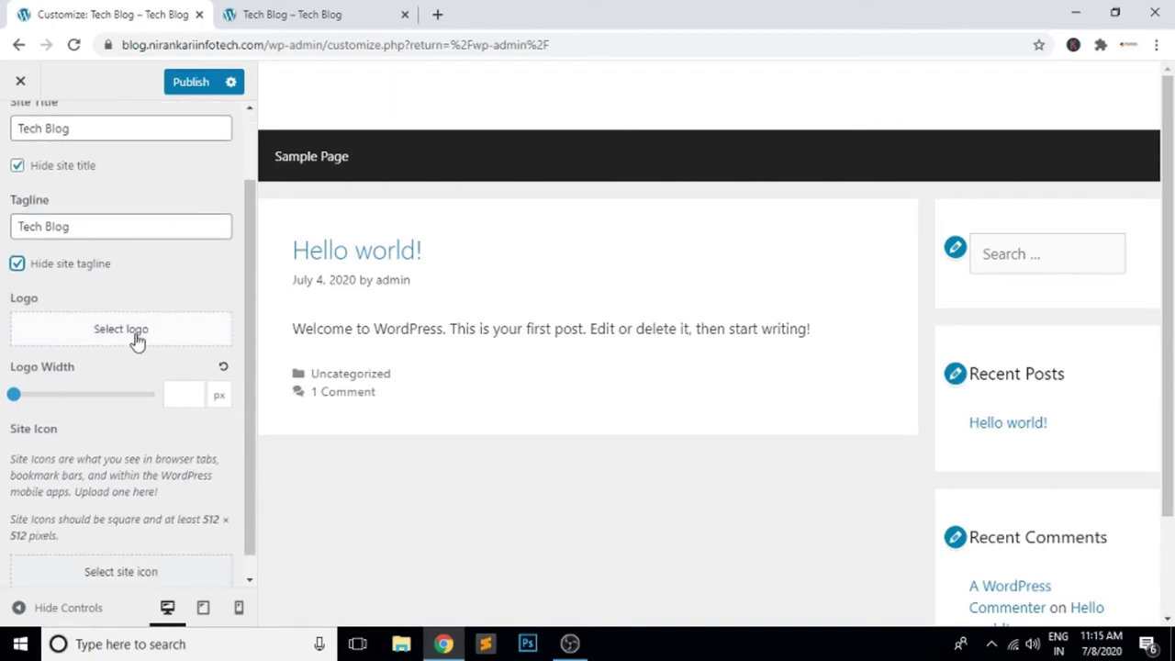
pyautogui.click(136, 332)
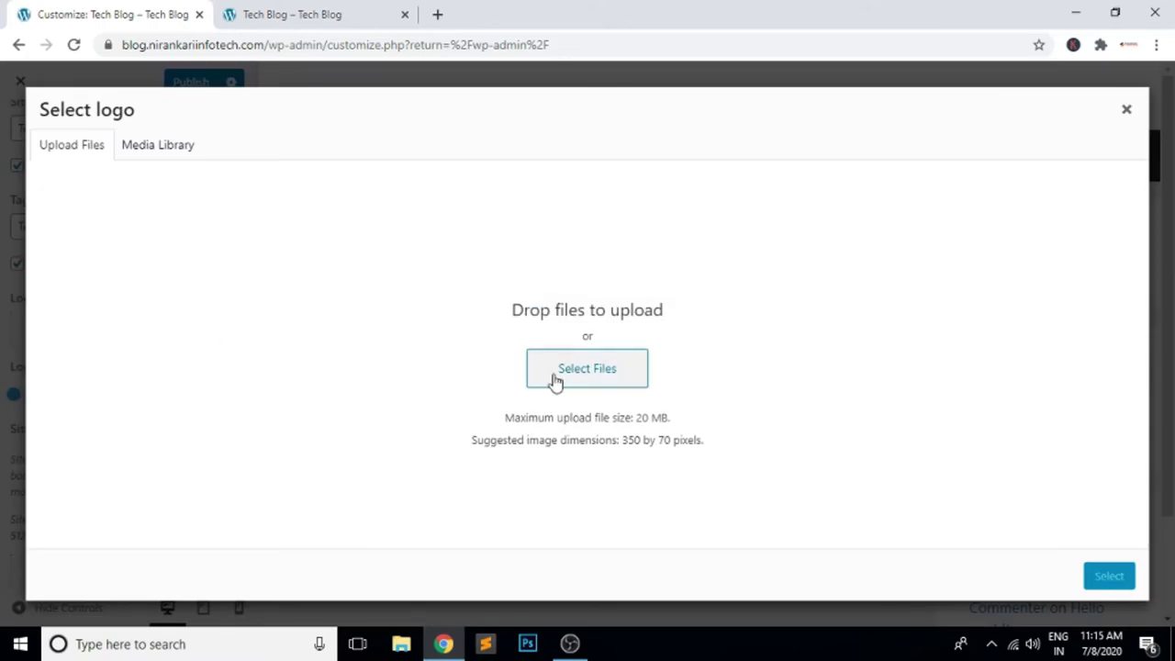
pyautogui.click(607, 380)
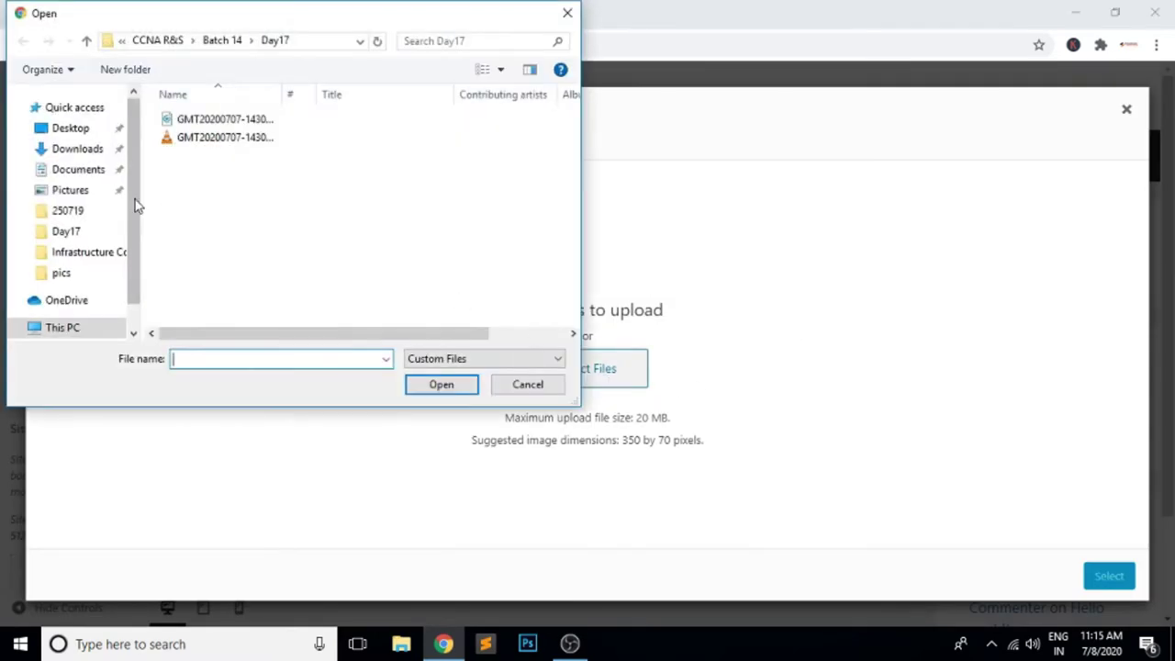
pyautogui.scroll(-1, 136, 204)
pyautogui.click(72, 303)
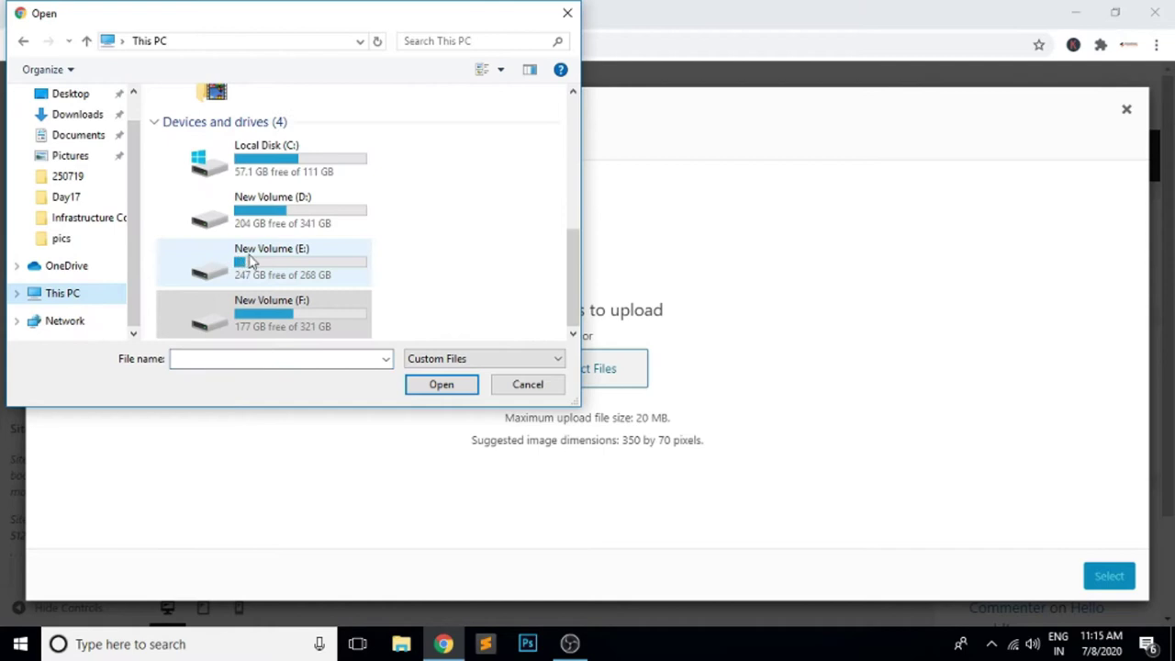
pyautogui.doubleClick(289, 296)
pyautogui.click(202, 174)
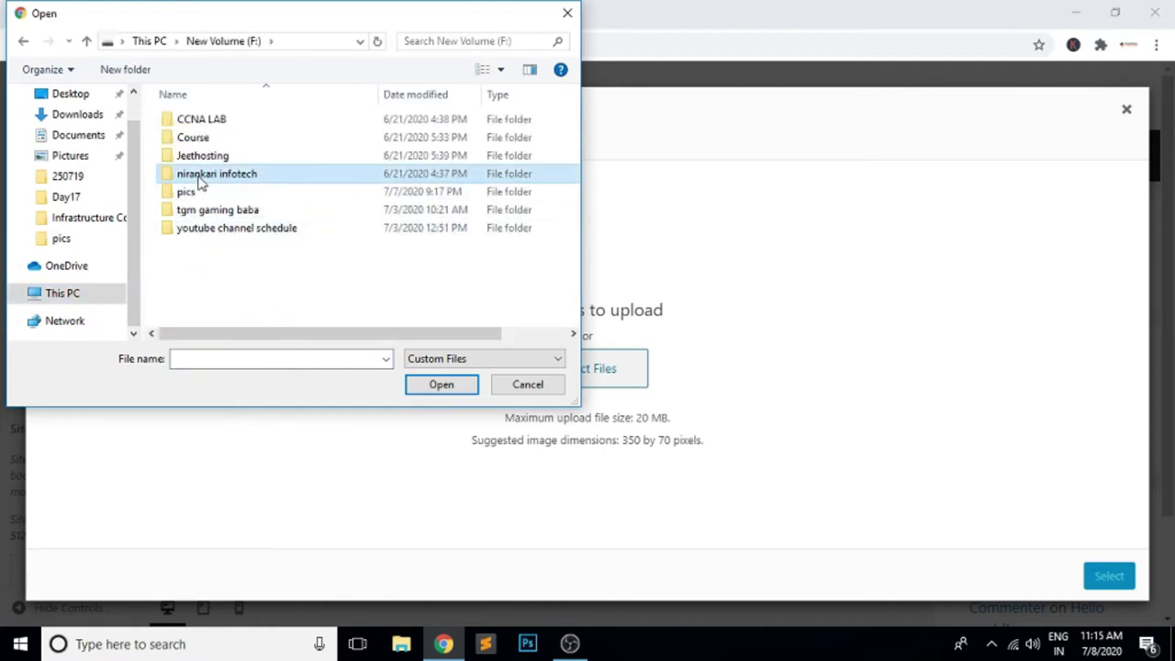
pyautogui.doubleClick(179, 174)
pyautogui.scroll(-12, 242, 281)
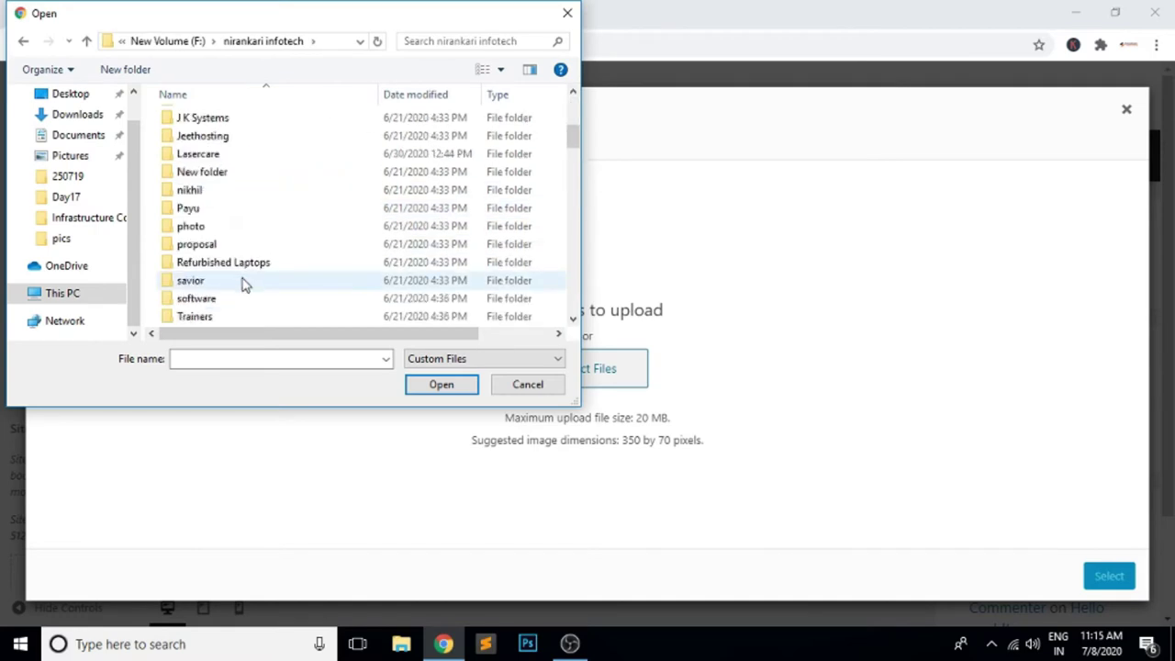
pyautogui.scroll(2, 243, 282)
pyautogui.scroll(2, 245, 283)
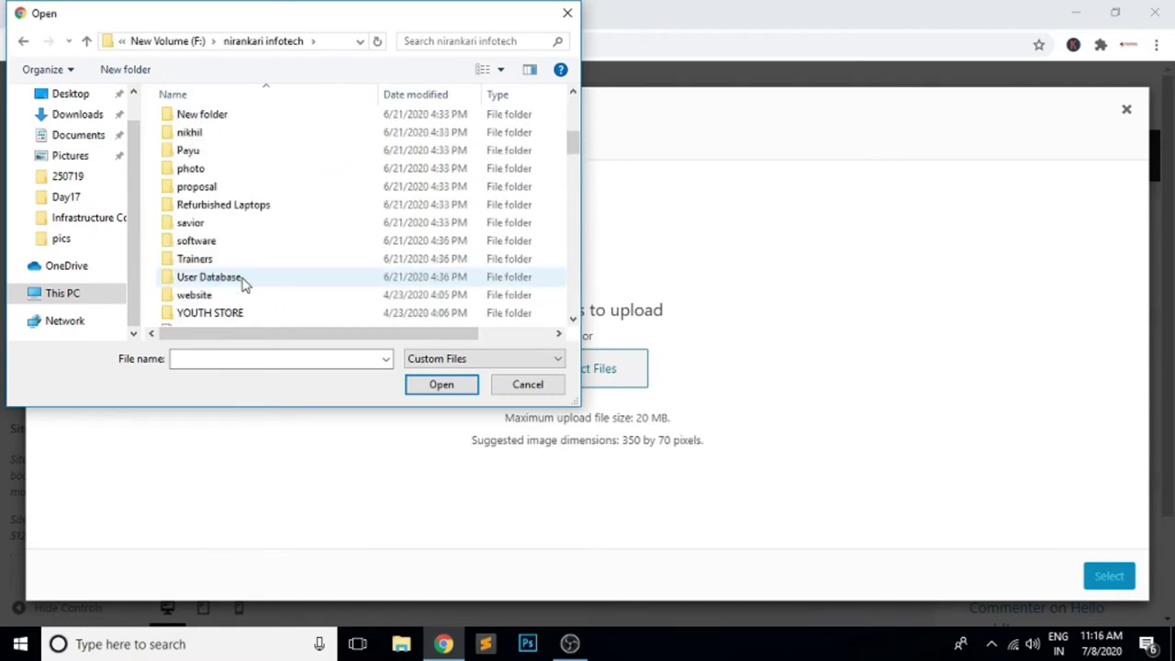
pyautogui.doubleClick(212, 242)
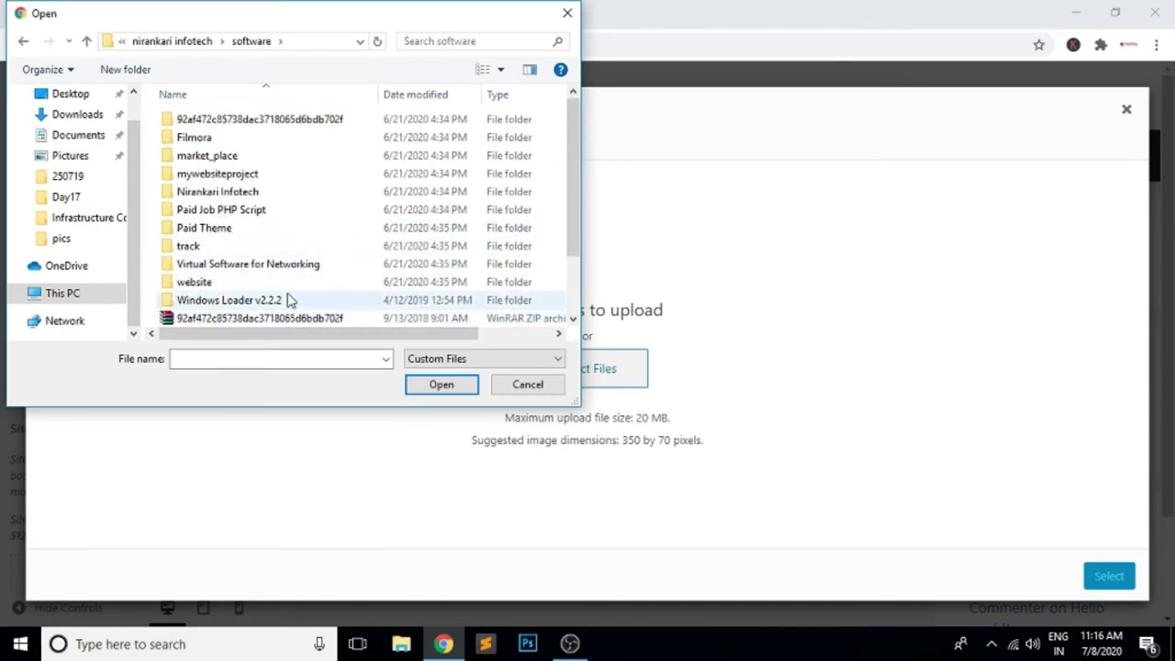
pyautogui.scroll(-2, 294, 300)
pyautogui.scroll(1, 290, 300)
pyautogui.scroll(-1, 290, 299)
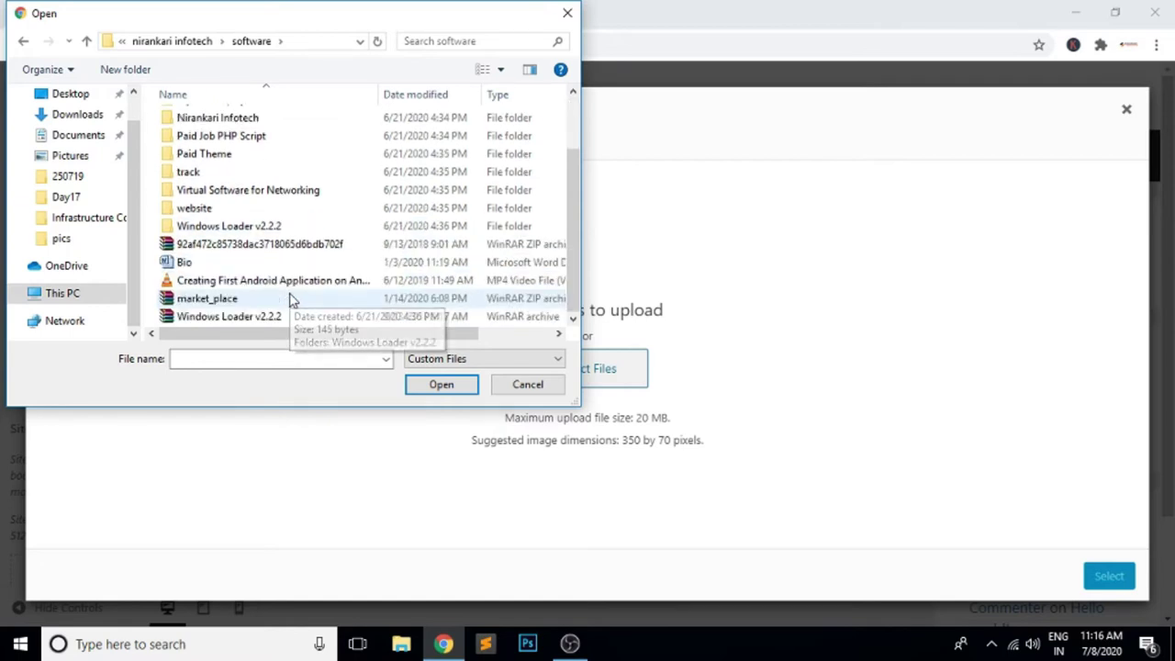
pyautogui.press('BackSpace')
# Upload the Nirankari-Infotech-Logo image from the images folder inside website > course.
pyautogui.scroll(-2, 261, 228)
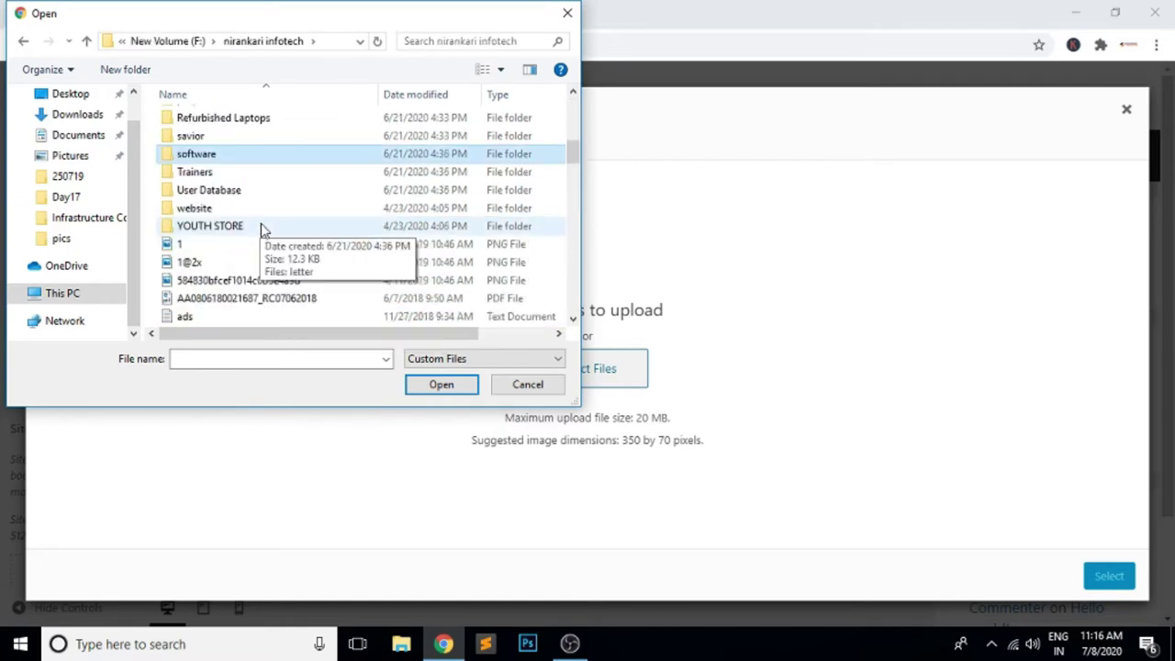
pyautogui.doubleClick(192, 209)
pyautogui.doubleClick(201, 138)
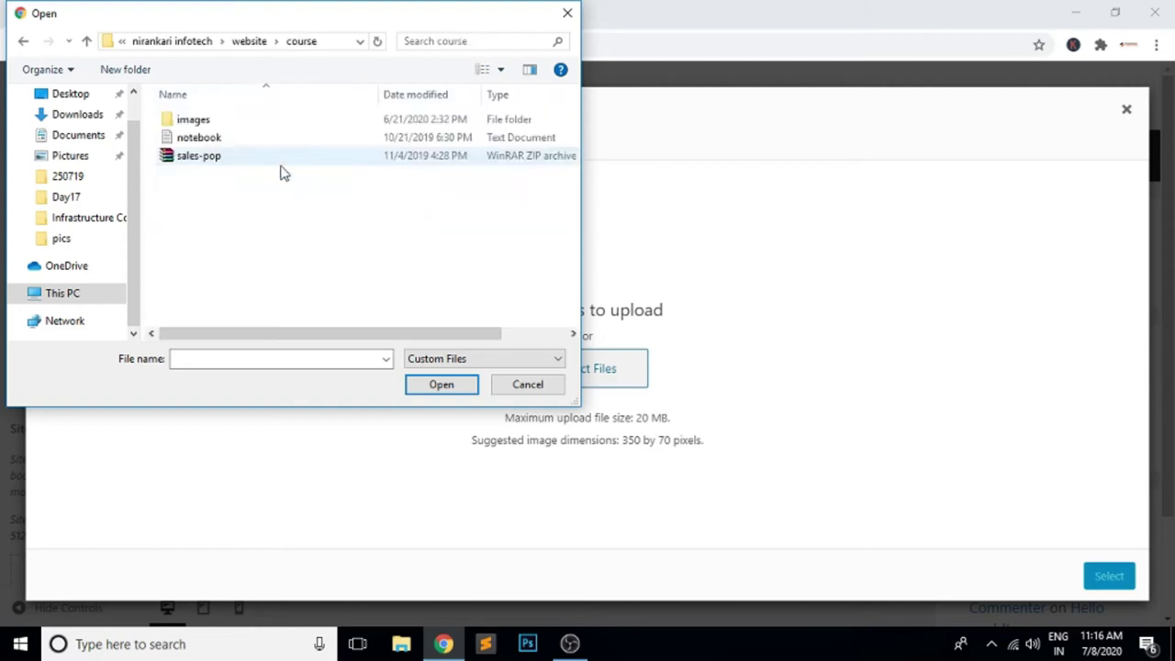
pyautogui.doubleClick(203, 121)
pyautogui.scroll(-5, 464, 283)
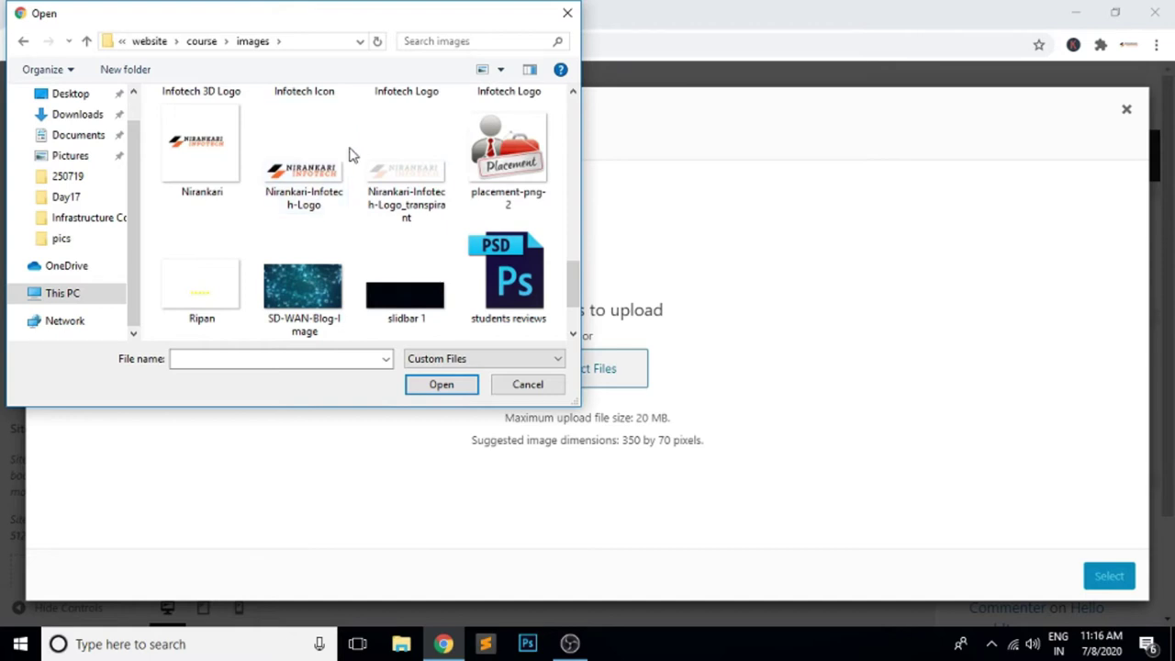
pyautogui.click(316, 177)
pyautogui.click(439, 384)
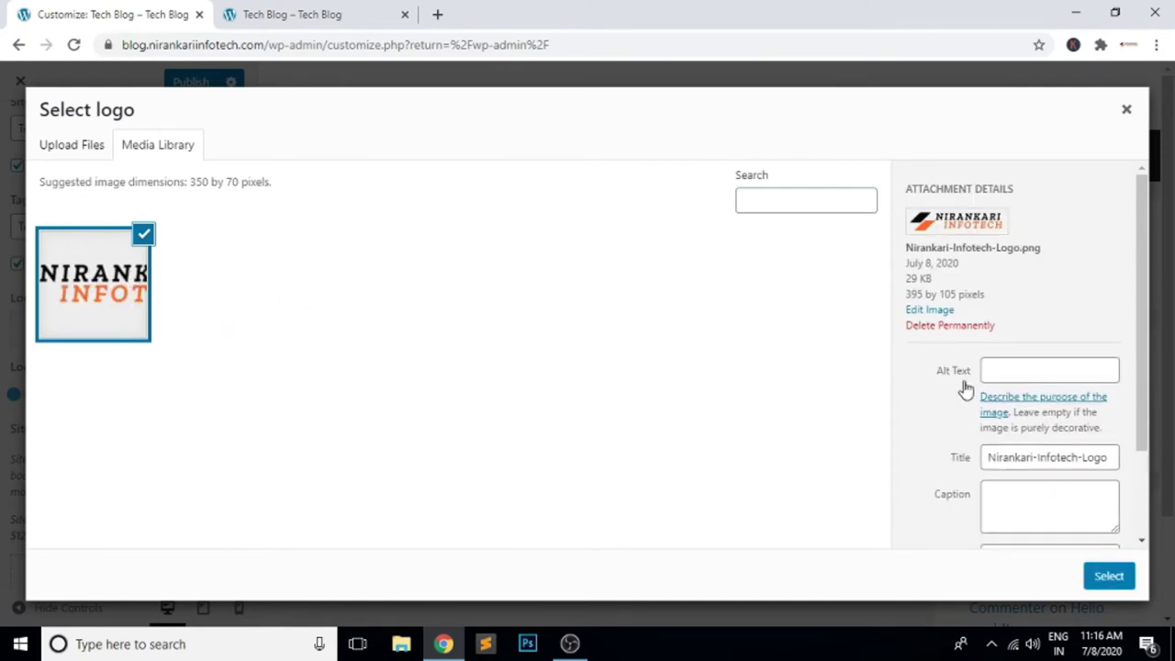
# Set the uploaded logo's alt text to "Nirankari Infotech Blog logo".
pyautogui.click(1020, 369)
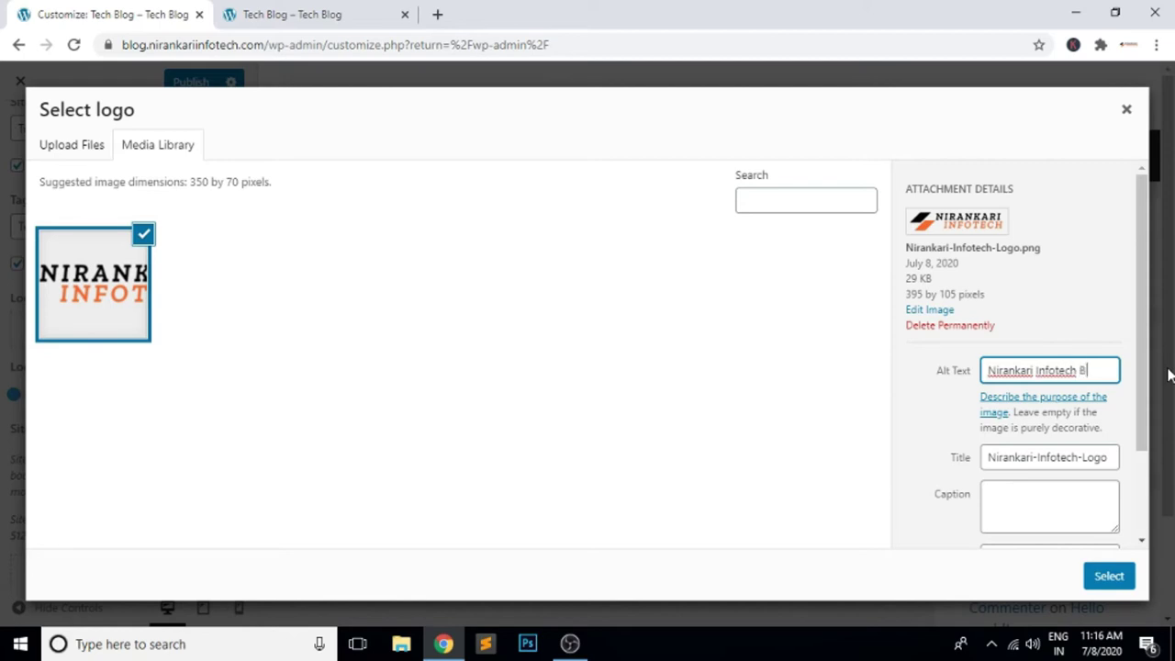
pyautogui.write('logh')
pyautogui.press('BackSpace')
pyautogui.write('ogo')
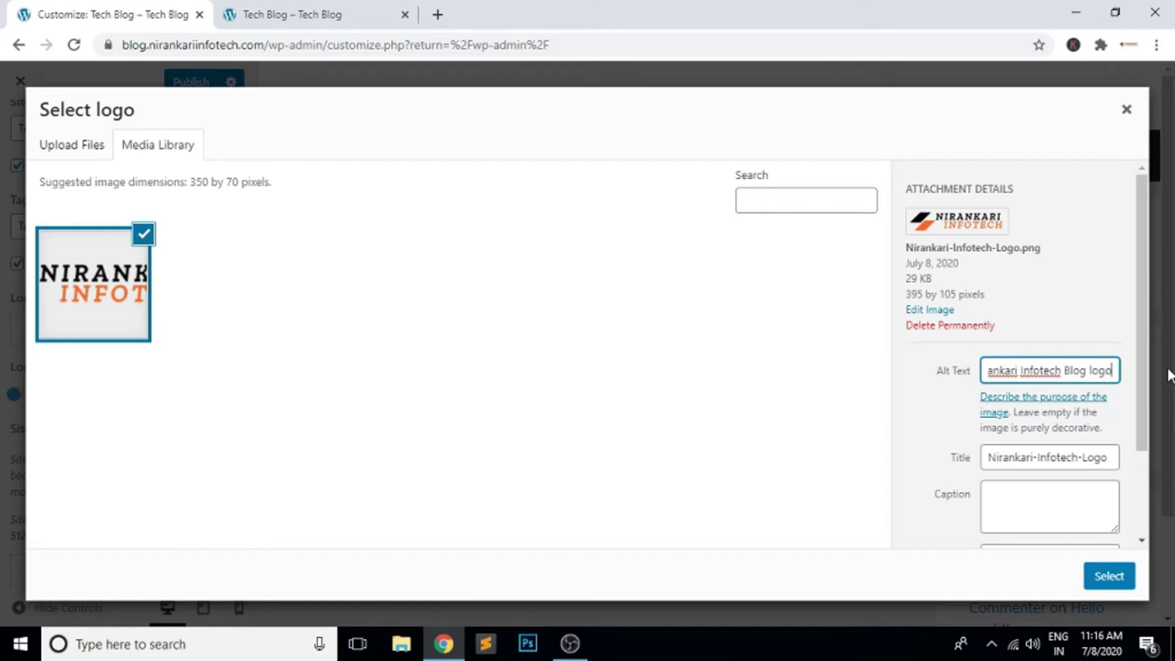
# Use the uploaded image as the site logo and crop it with the crop area's upper edge raised slightly.
pyautogui.click(1109, 577)
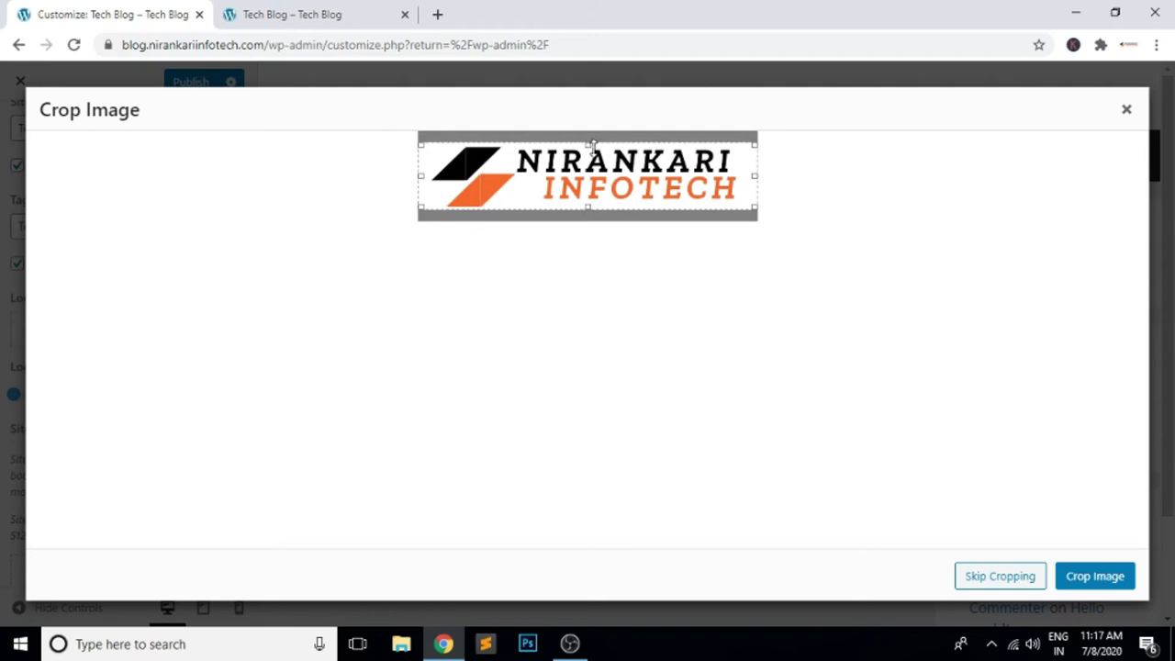
pyautogui.moveTo(591, 139); pyautogui.dragTo(591, 140)
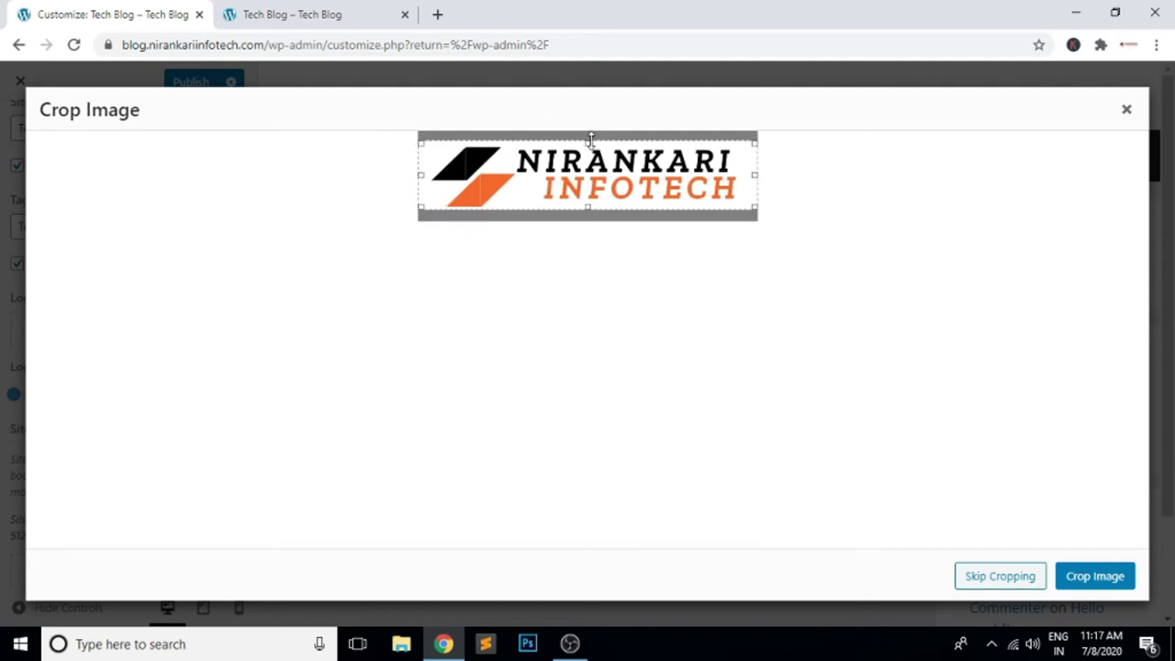
pyautogui.click(1099, 577)
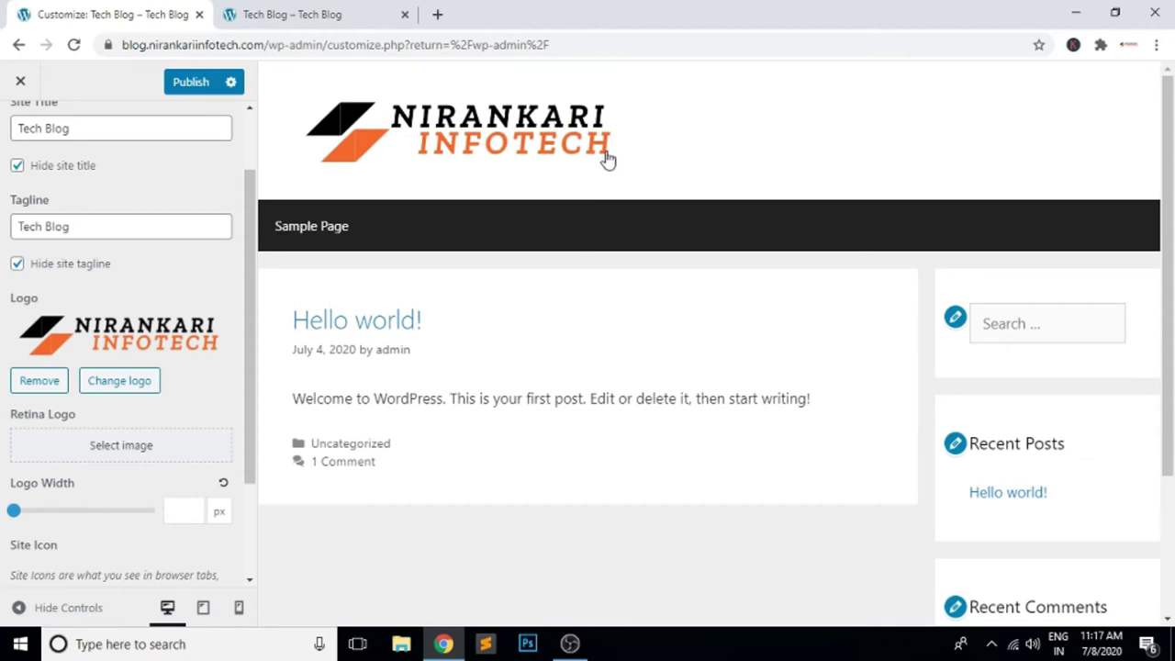
# Check the logo in the page preview and set the logo width to 200 px.
pyautogui.scroll(-3, 432, 419)
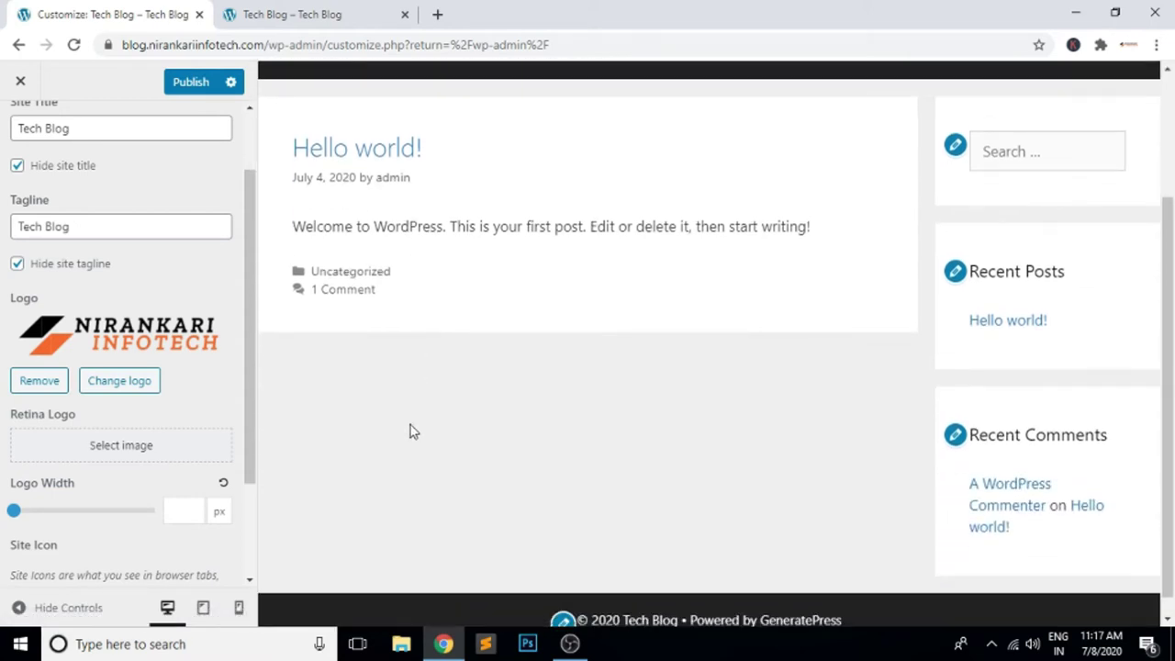
pyautogui.scroll(3, 368, 470)
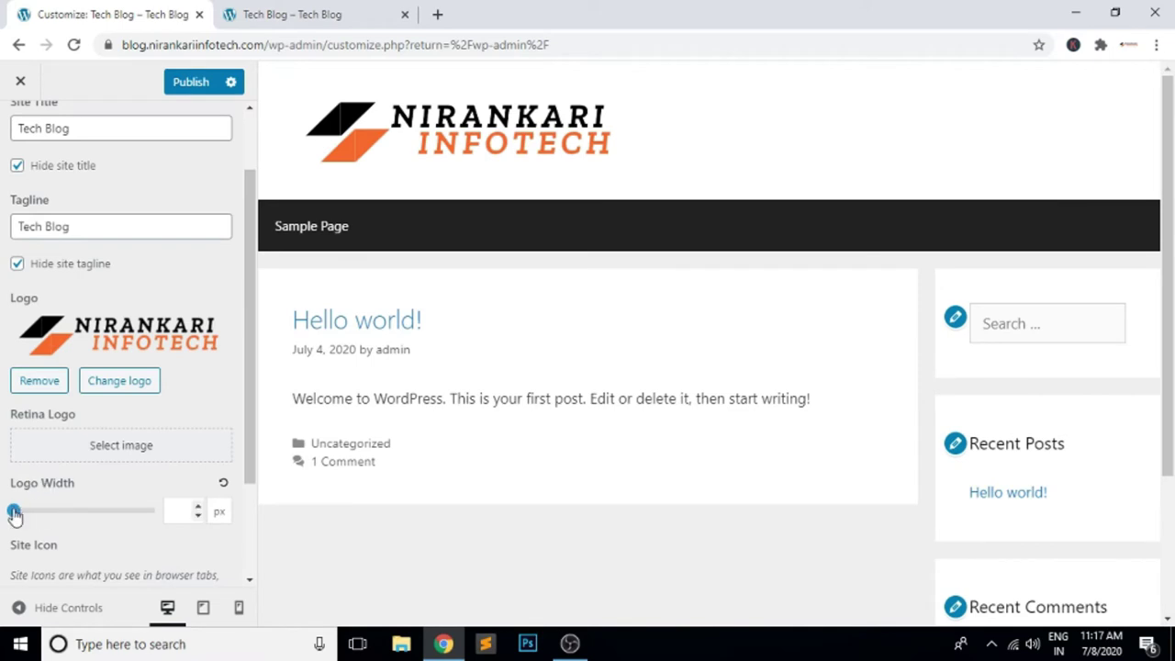
pyautogui.moveTo(14, 511); pyautogui.dragTo(18, 512)
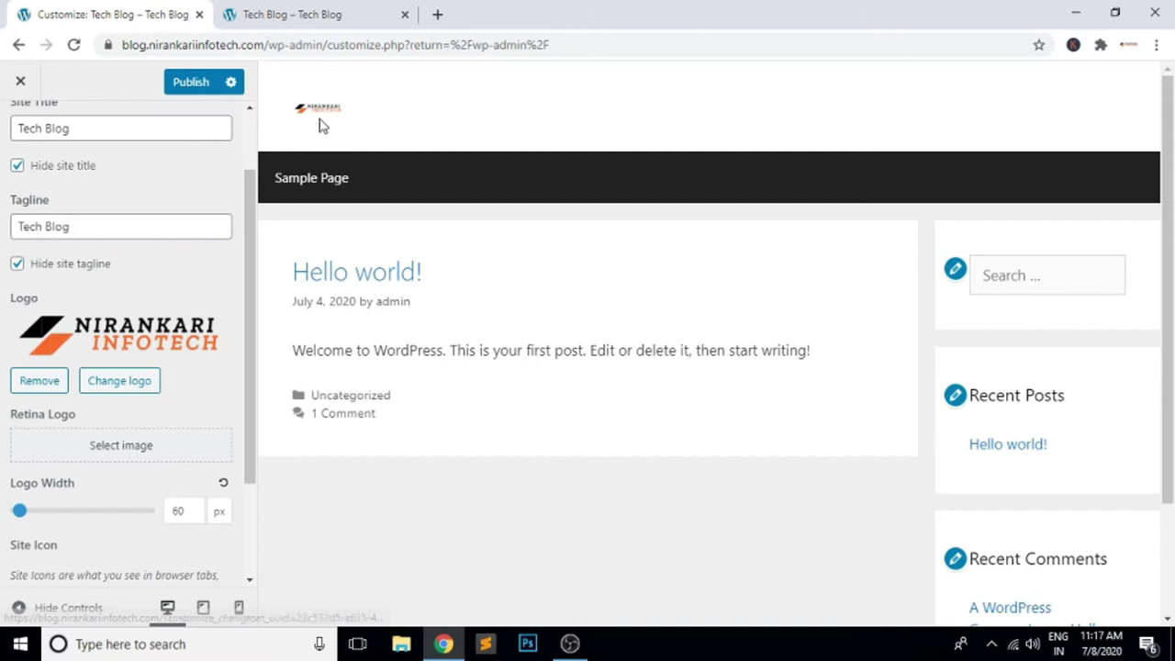
pyautogui.doubleClick(182, 507)
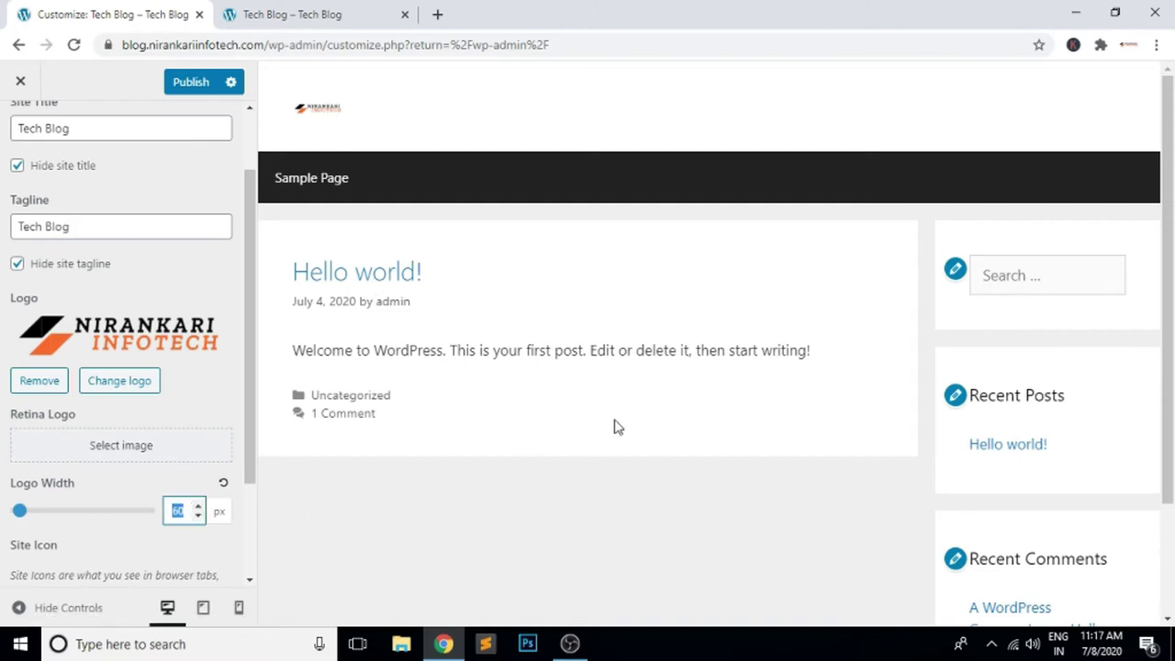
pyautogui.write('250')
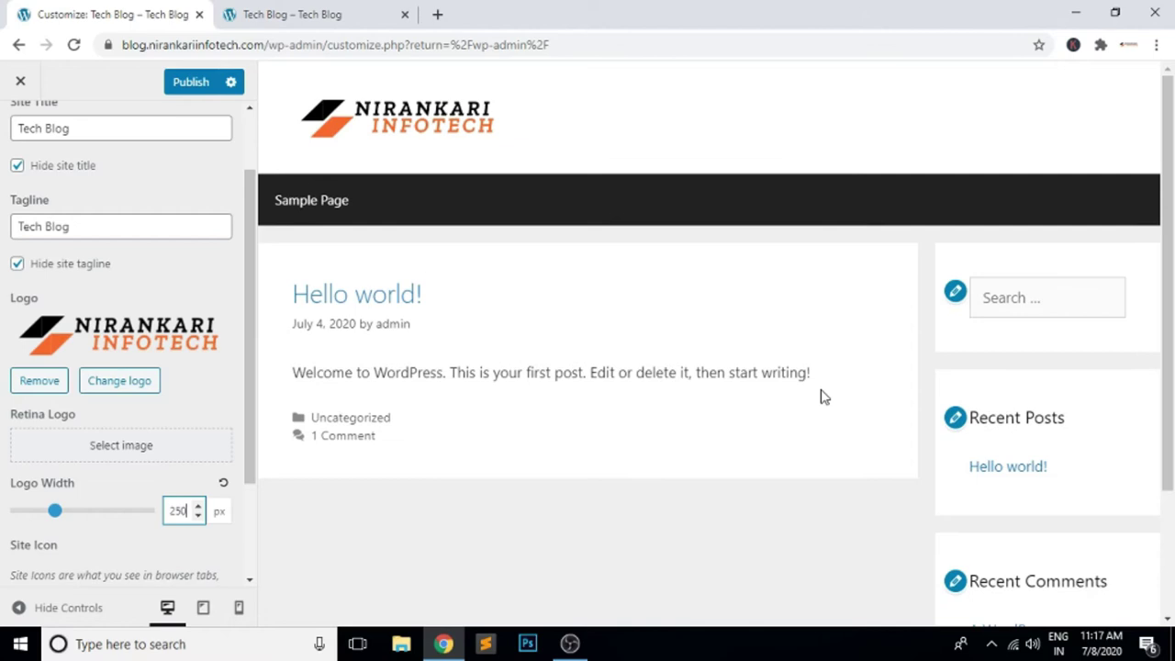
pyautogui.press('BackSpace')
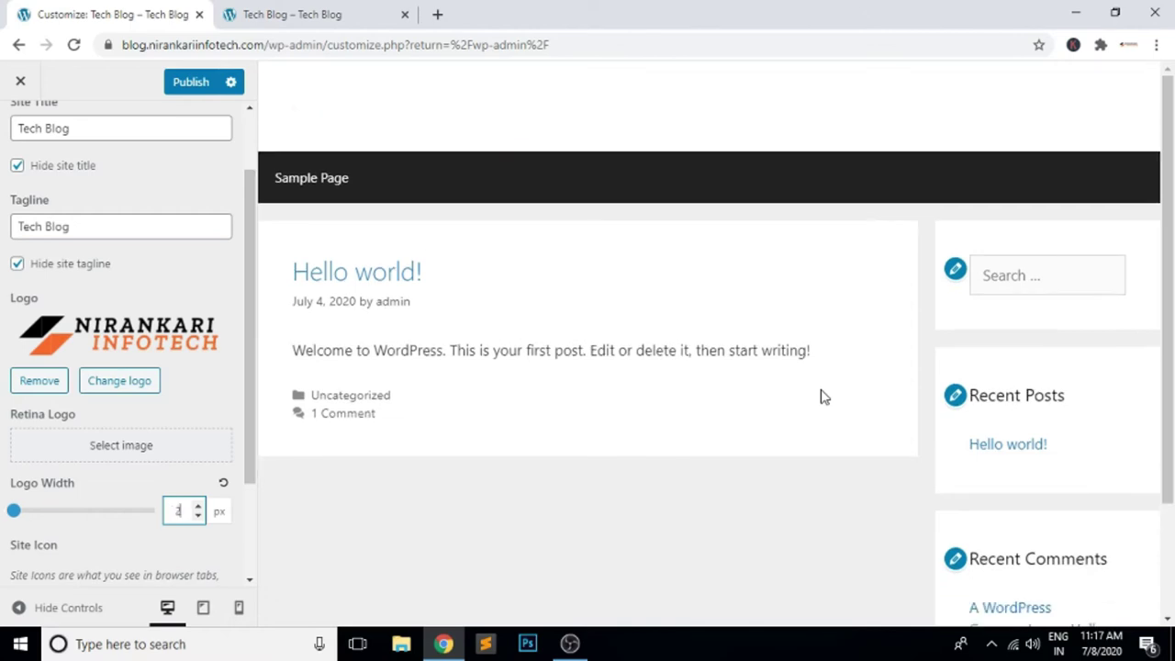
pyautogui.write('00')
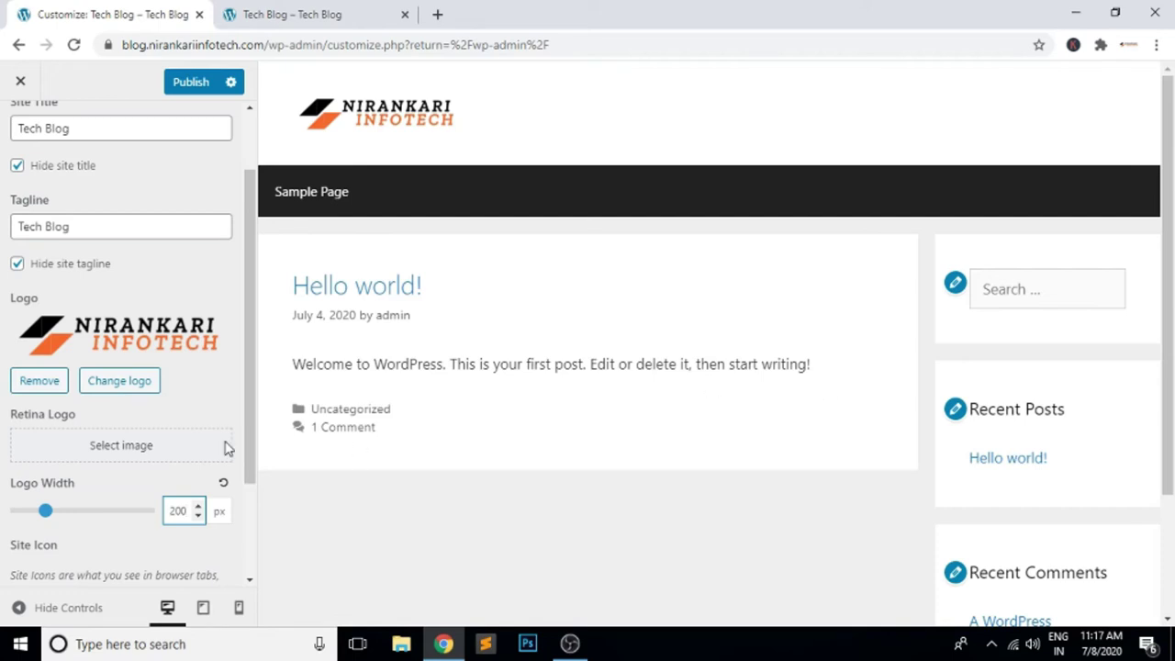
# Look at the live blog in its own browser tab, and return to the customizer.
pyautogui.scroll(-2, 213, 380)
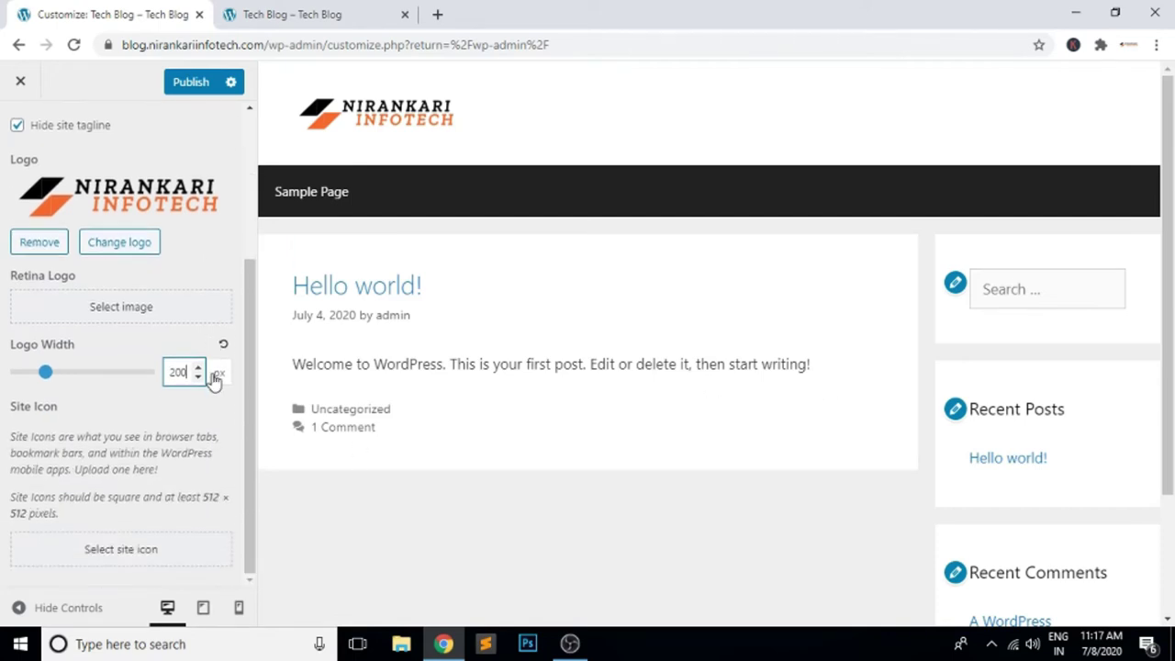
pyautogui.click(248, 24)
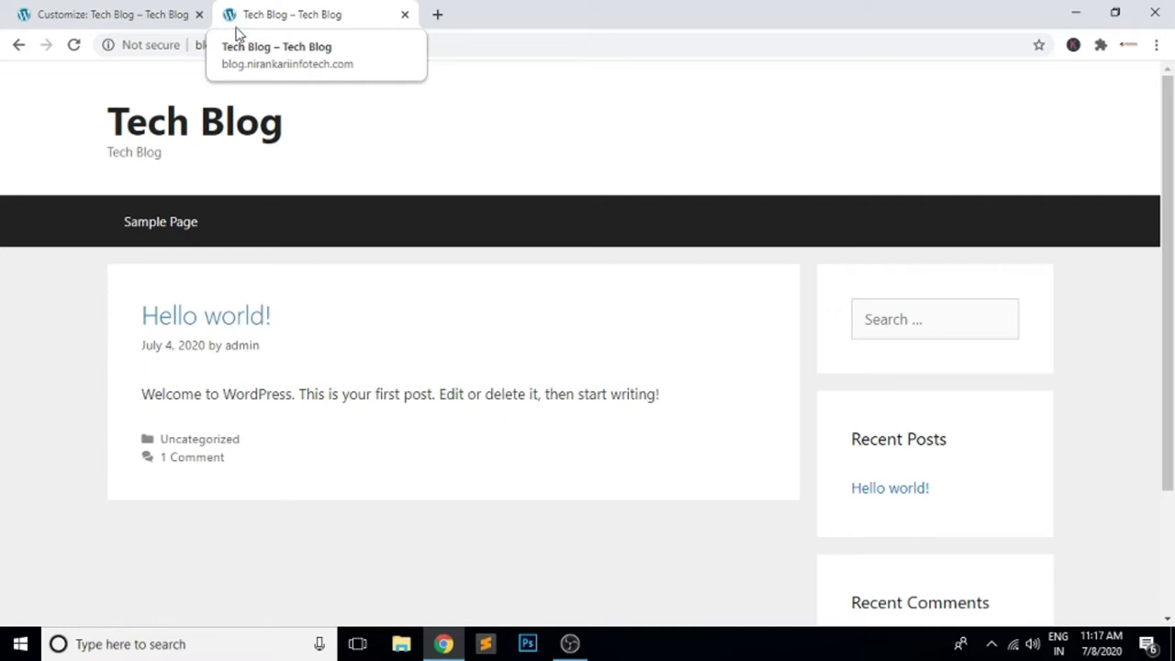
pyautogui.click(119, 9)
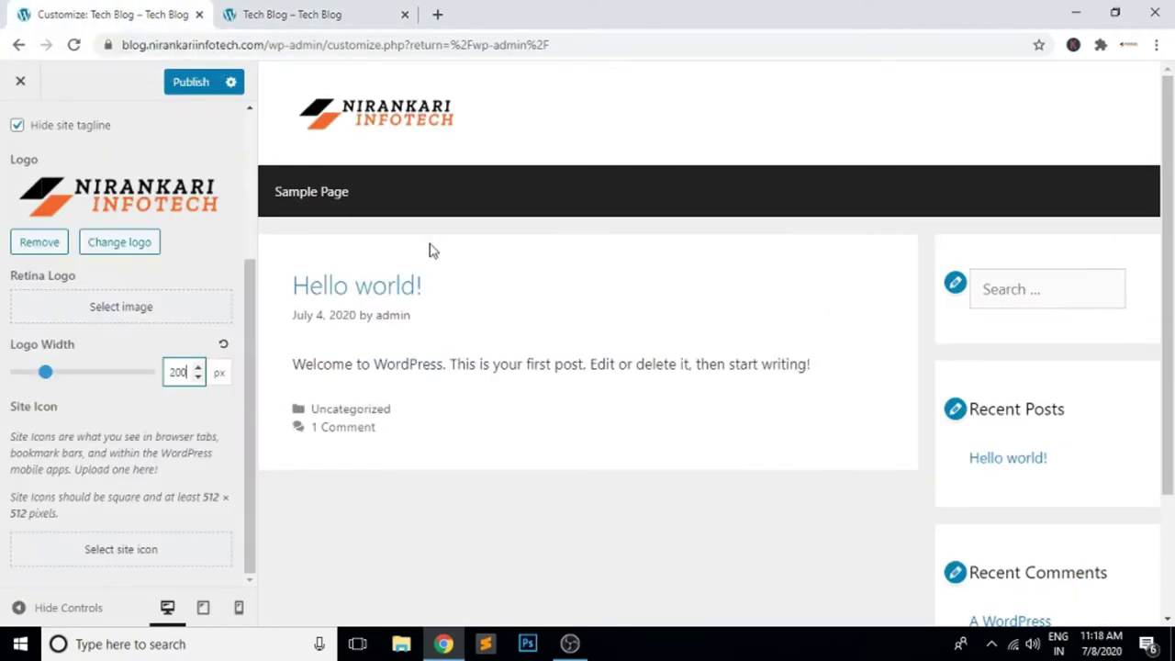
# Upload the Nirankari Infotech Icon image from the images folder and set it as the site icon, cropped to the suggested area.
pyautogui.click(132, 549)
pyautogui.click(78, 146)
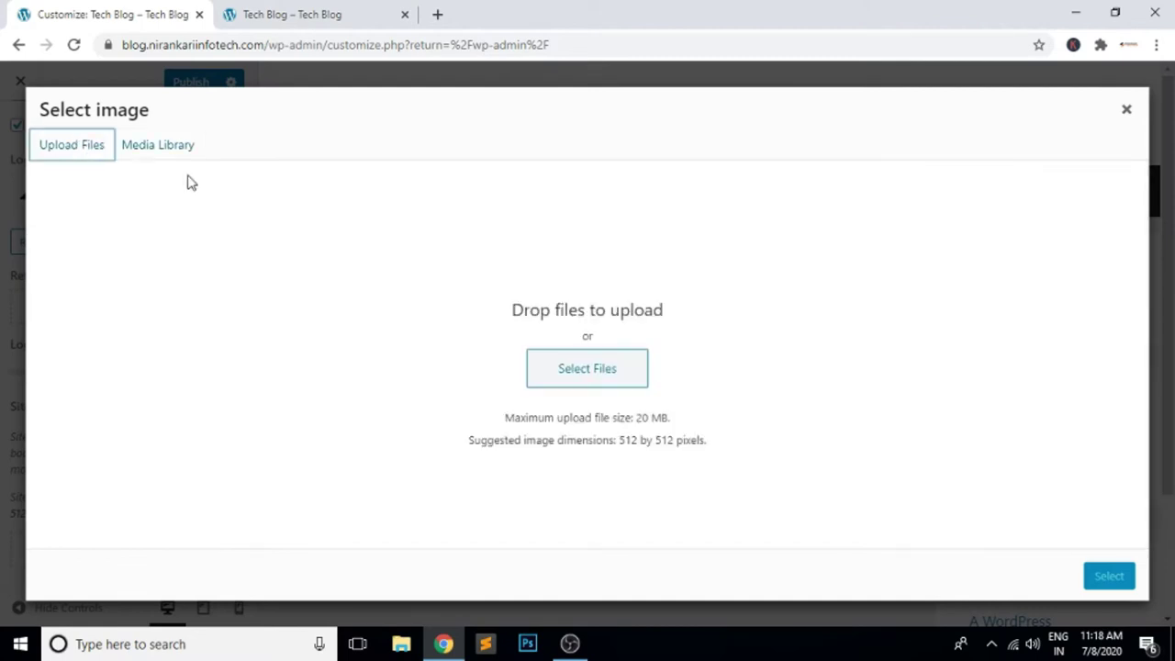
pyautogui.click(611, 371)
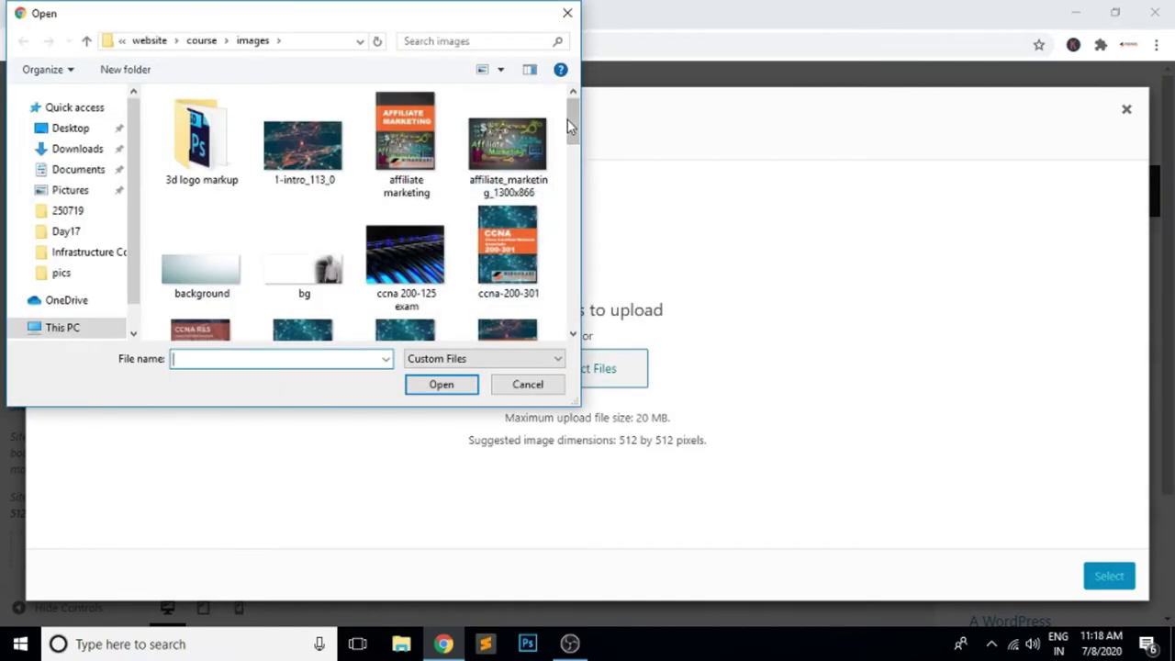
pyautogui.moveTo(574, 124); pyautogui.dragTo(564, 246)
pyautogui.click(308, 244)
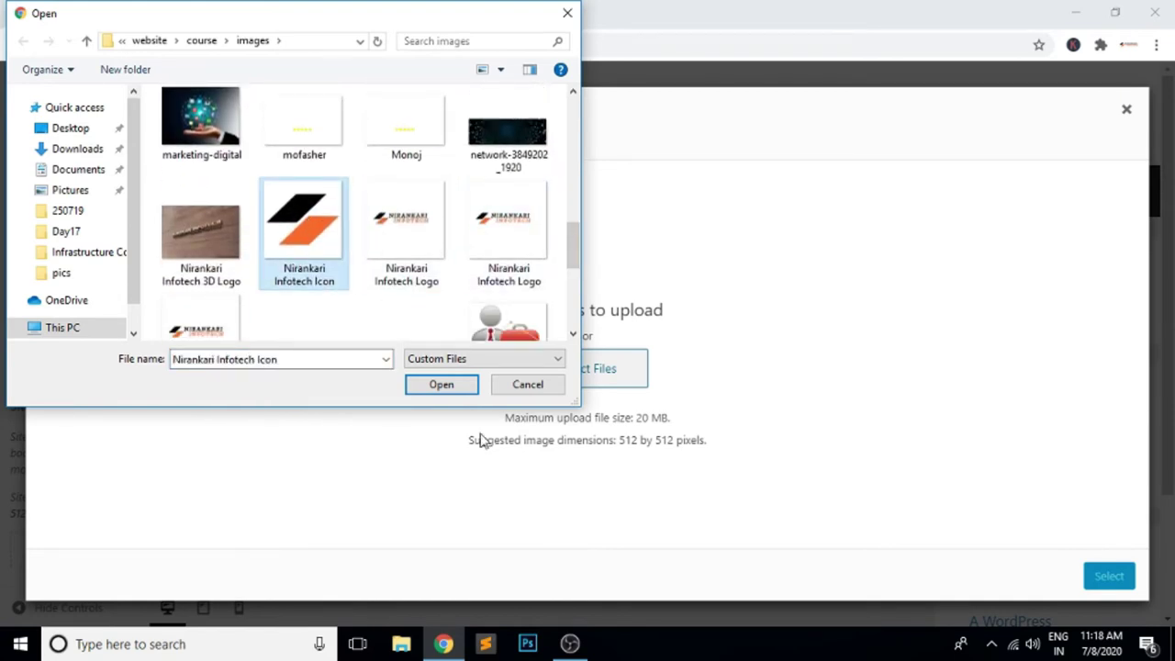
pyautogui.click(444, 387)
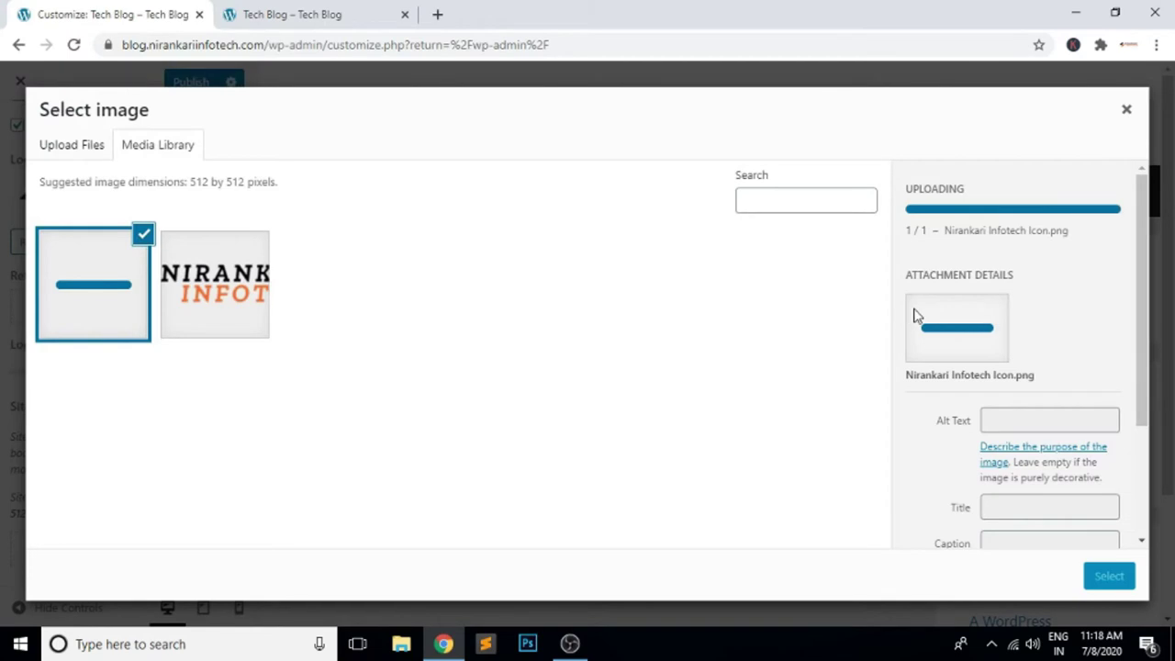
pyautogui.click(1116, 578)
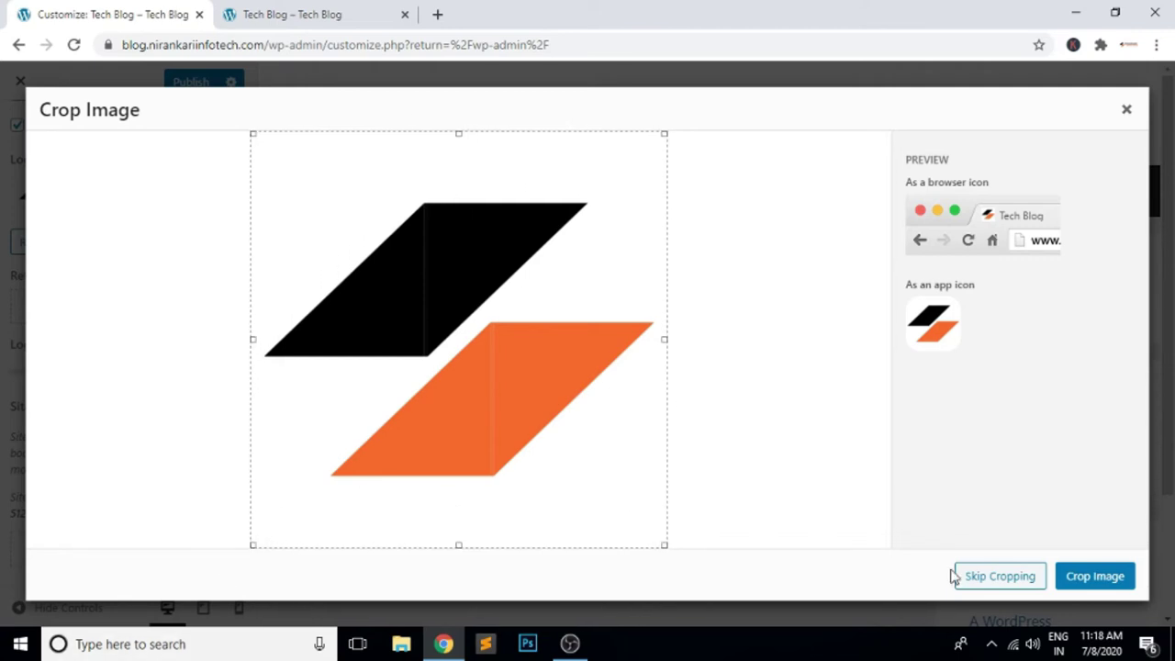
pyautogui.click(1115, 579)
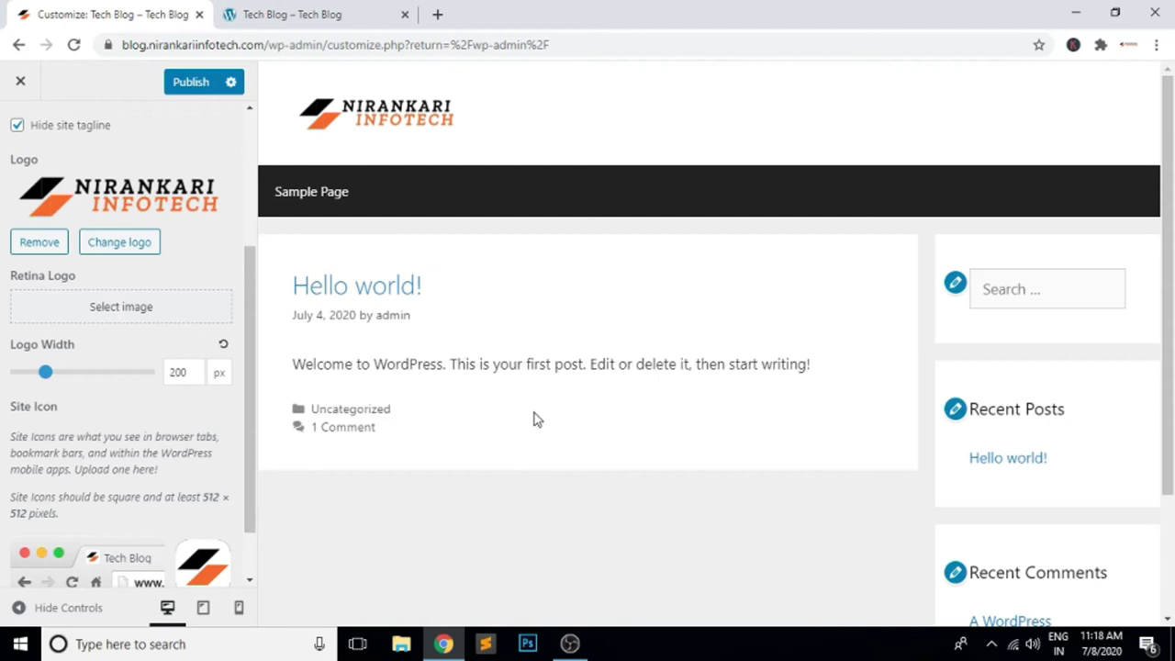
# Reload the live blog in its own browser tab to check its header, and return to the customizer.
pyautogui.click(262, 16)
pyautogui.click(405, 42)
pyautogui.press('Return')
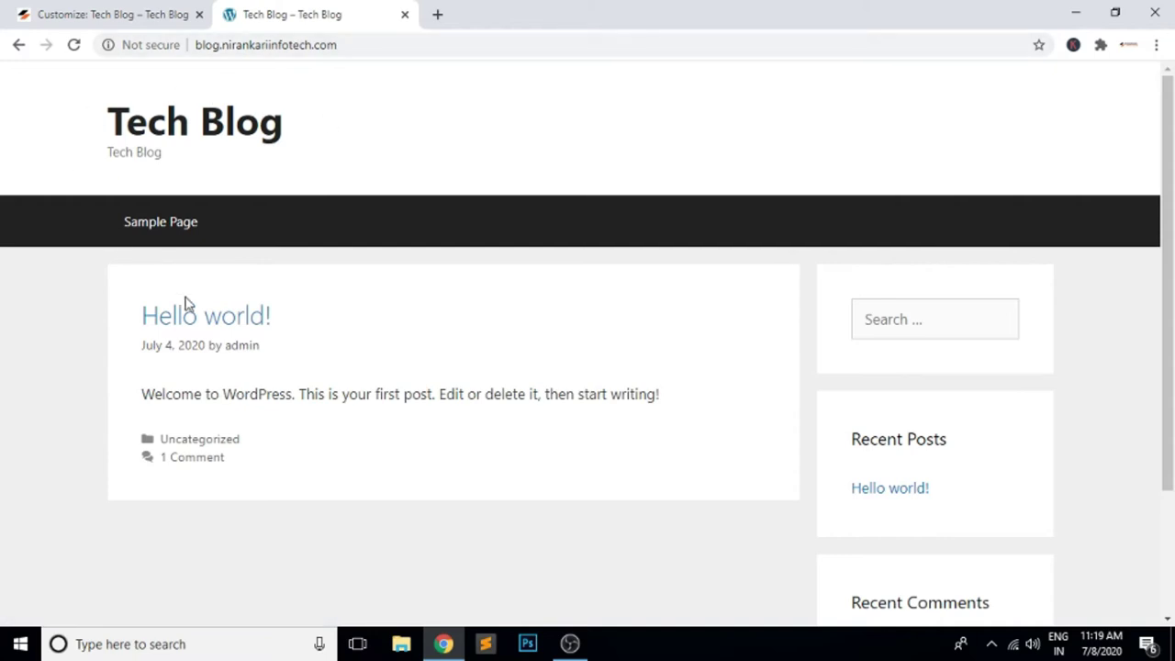
pyautogui.click(105, 16)
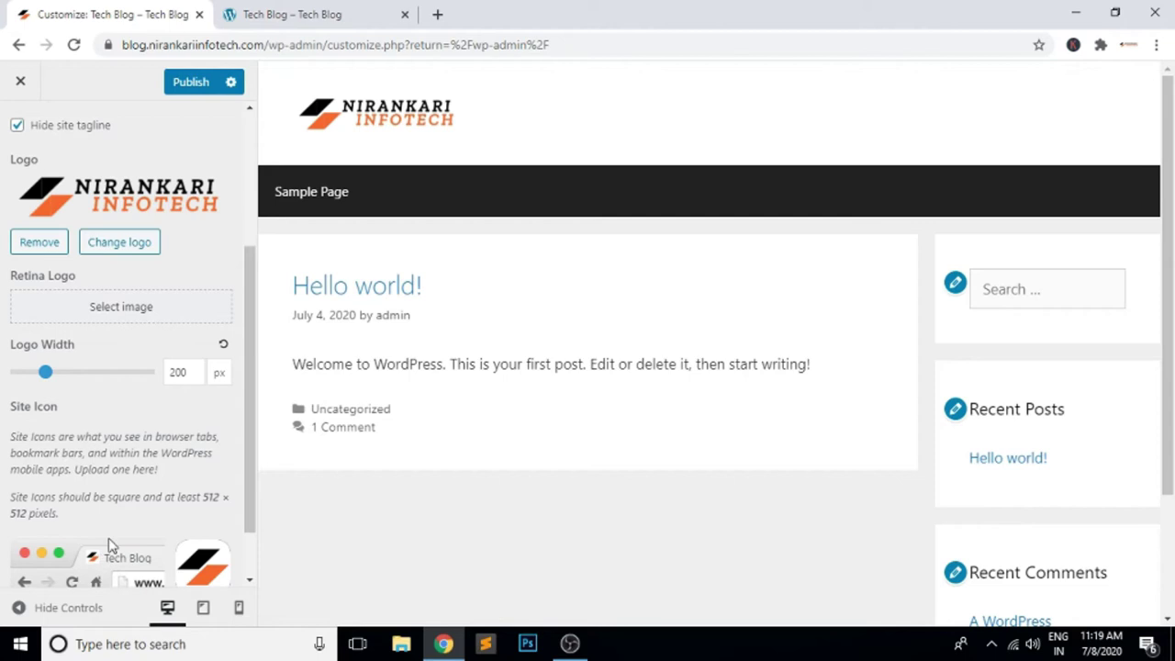
# Publish the site identity changes, check the logo and icon on the reloaded live blog, and return to the customizer.
pyautogui.click(191, 84)
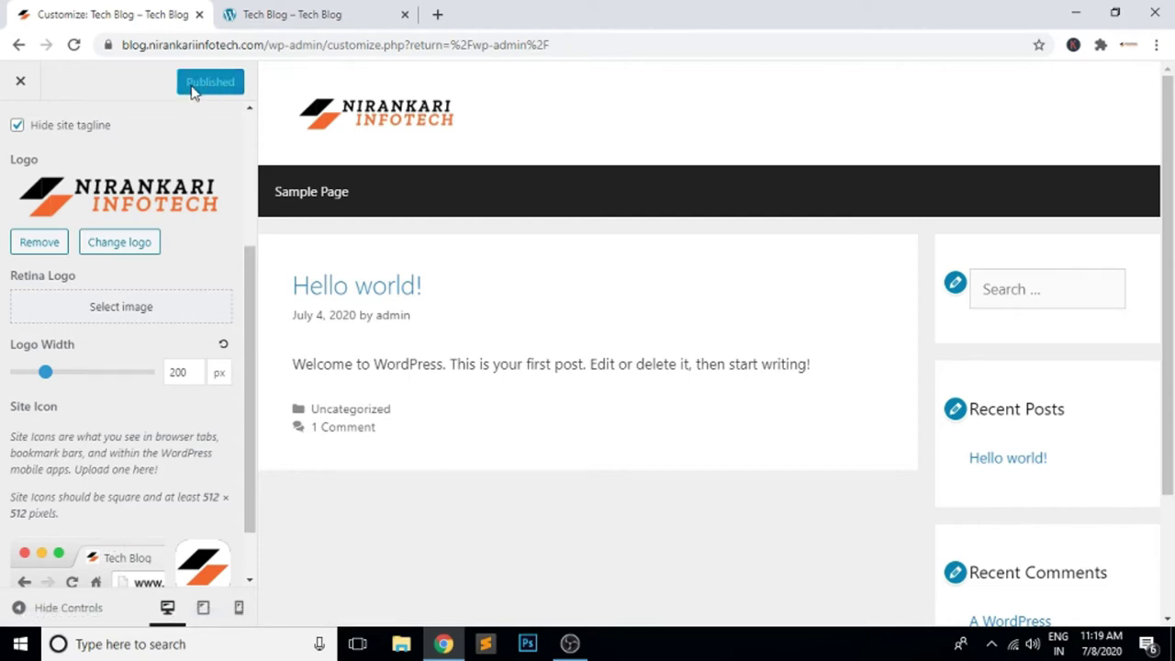
pyautogui.click(291, 16)
pyautogui.click(390, 46)
pyautogui.press('Return')
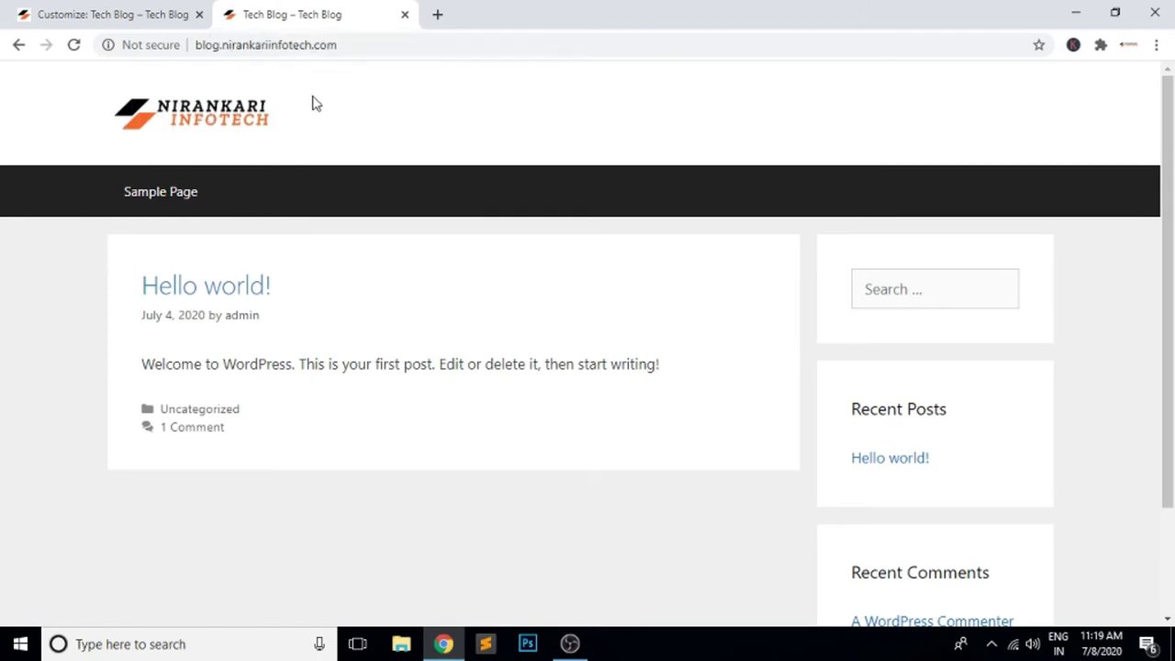
pyautogui.click(110, 16)
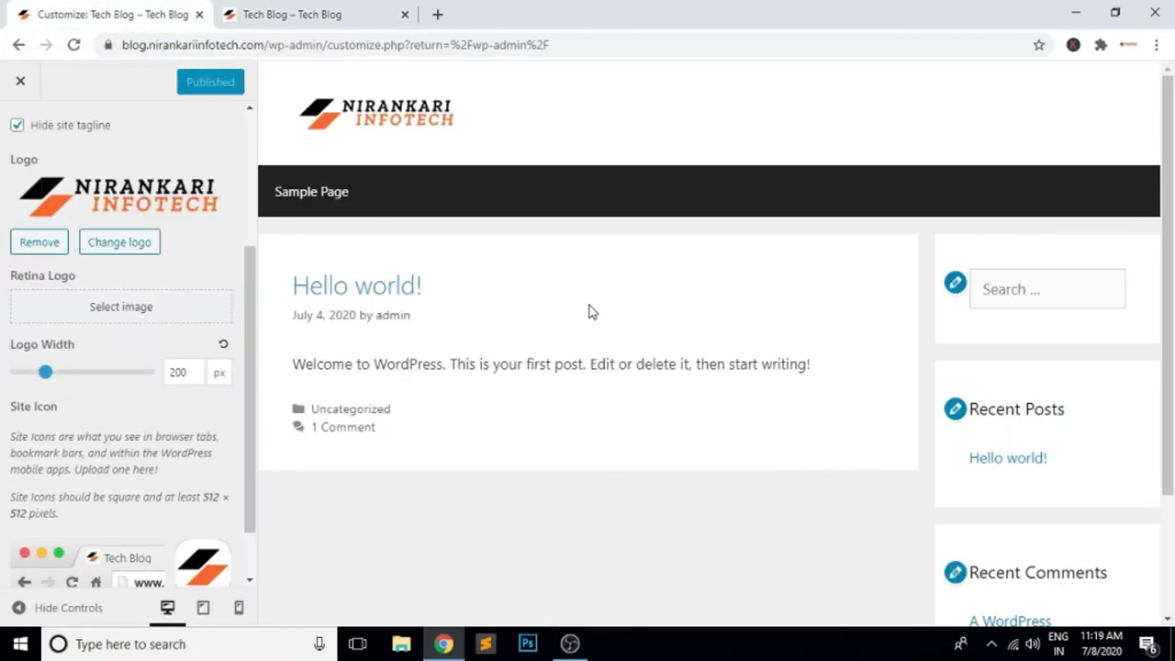
# Leave the Site Identity settings, glance at the Container layout options, and open the Header layout settings.
pyautogui.scroll(-2, 129, 415)
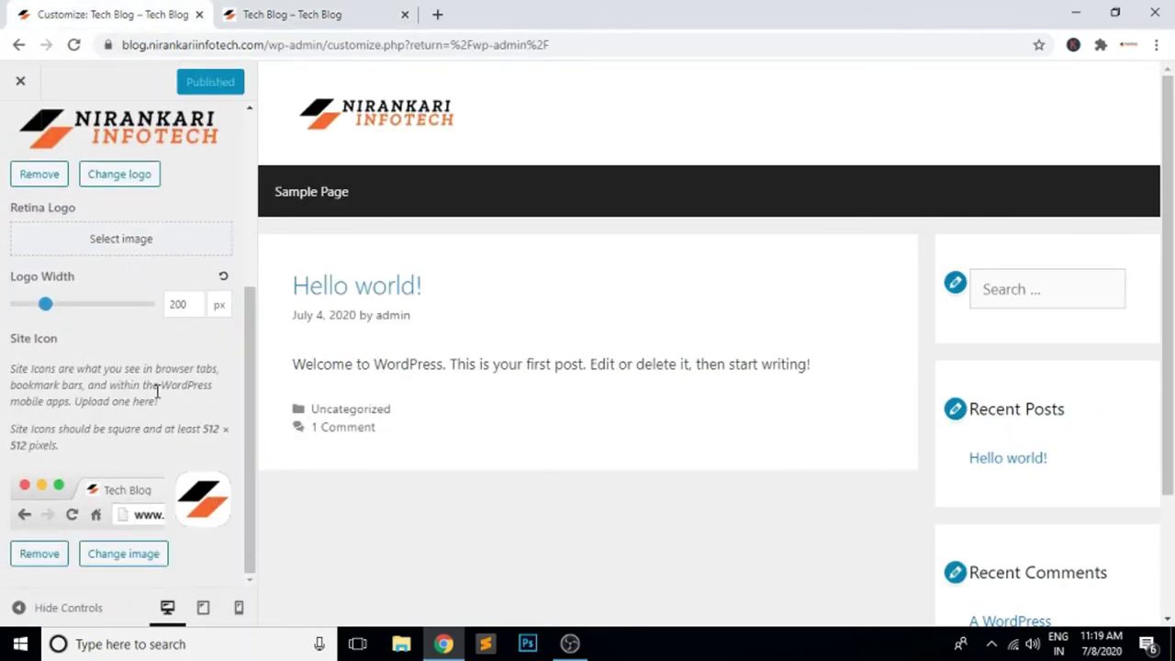
pyautogui.scroll(4, 184, 386)
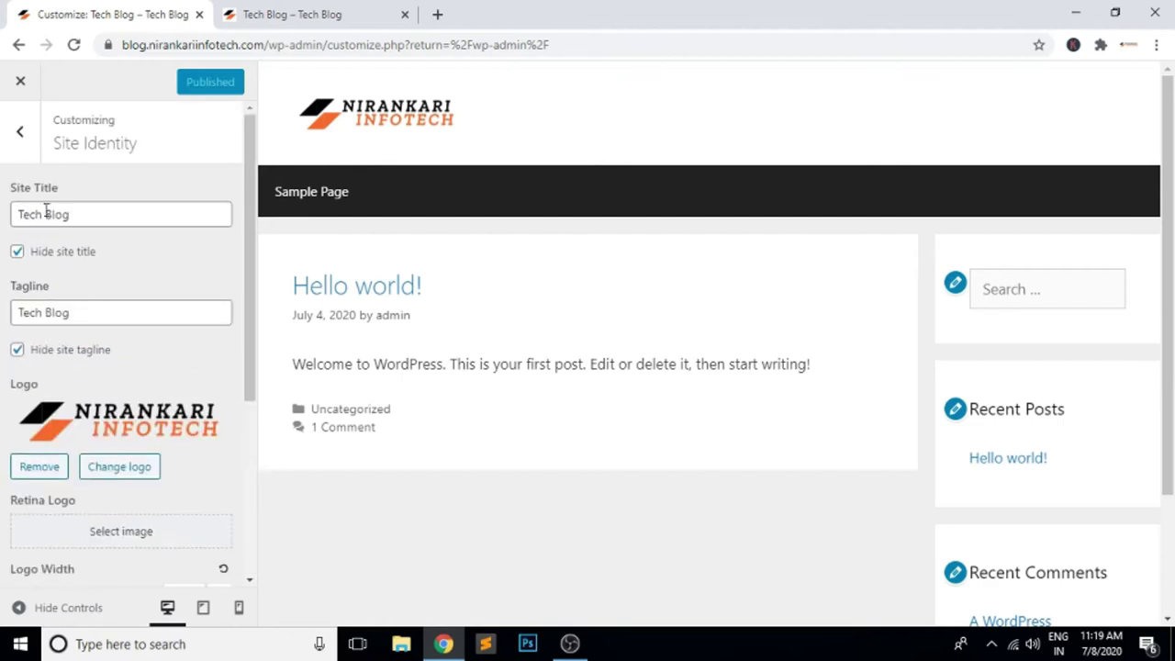
pyautogui.click(28, 154)
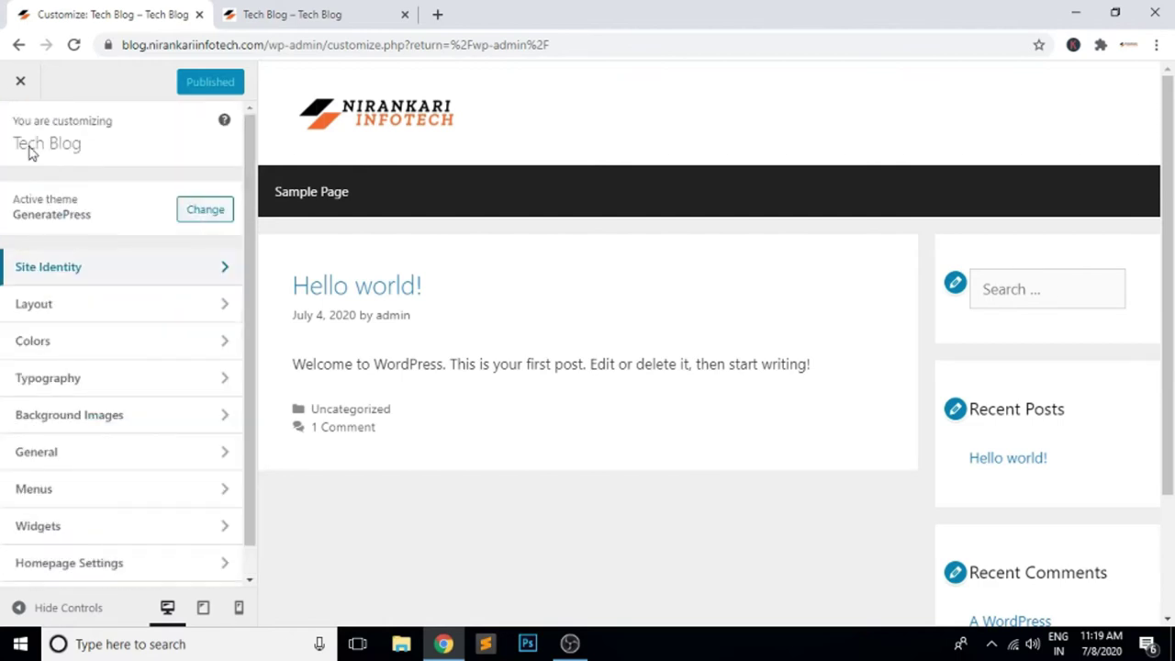
pyautogui.click(167, 313)
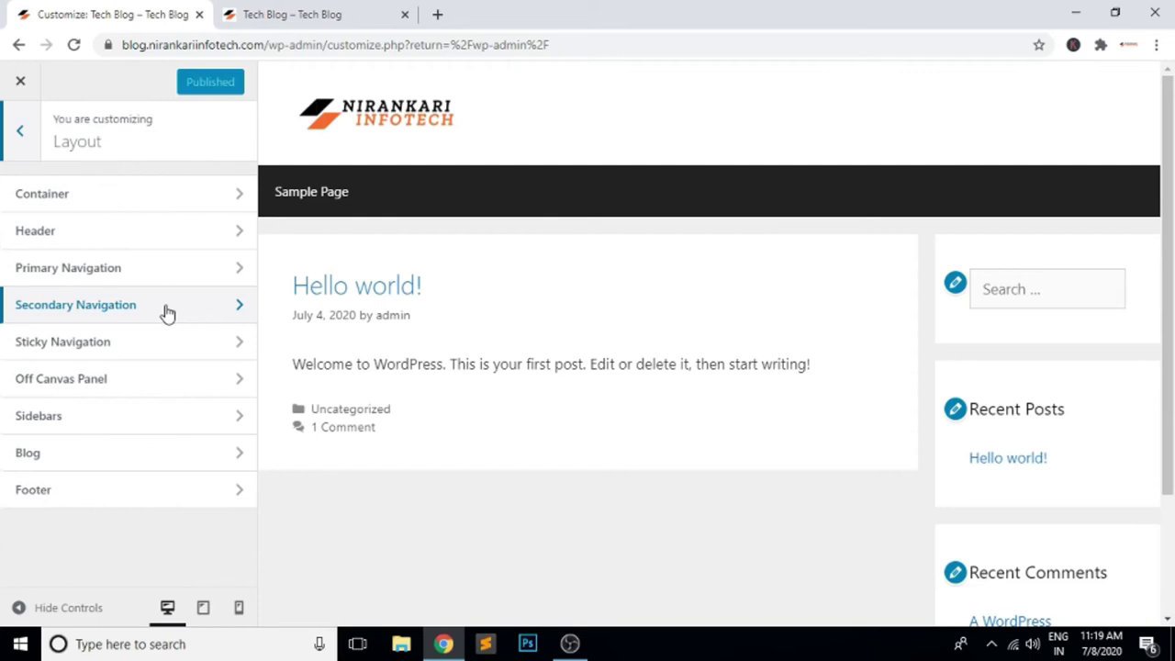
pyautogui.click(153, 199)
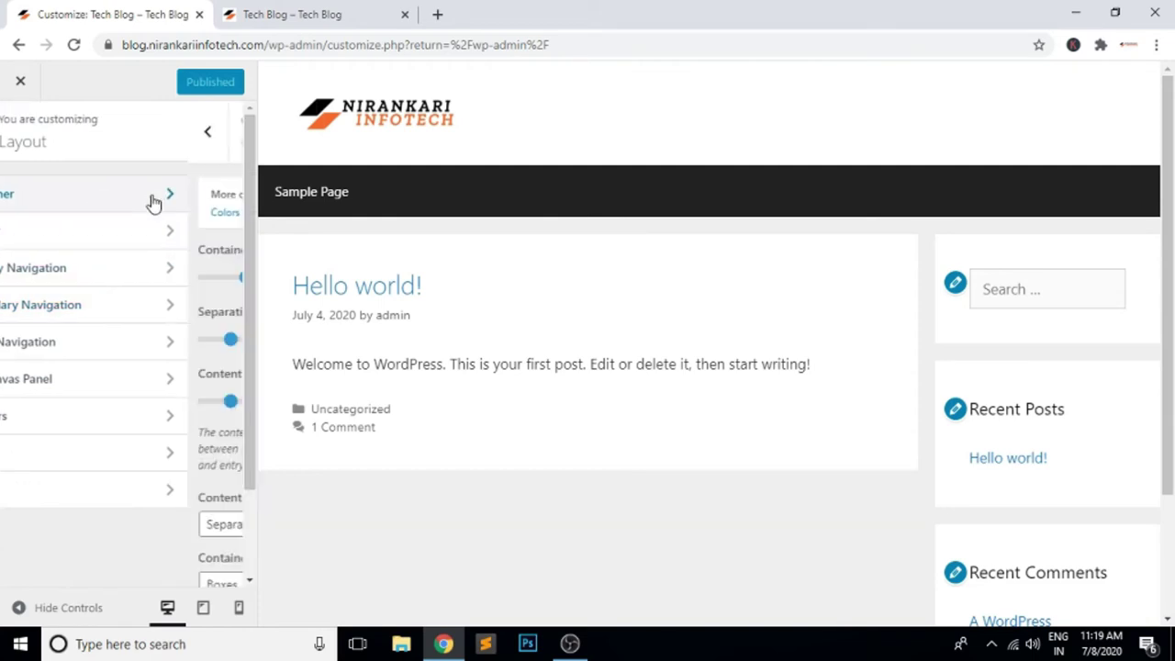
pyautogui.click(28, 138)
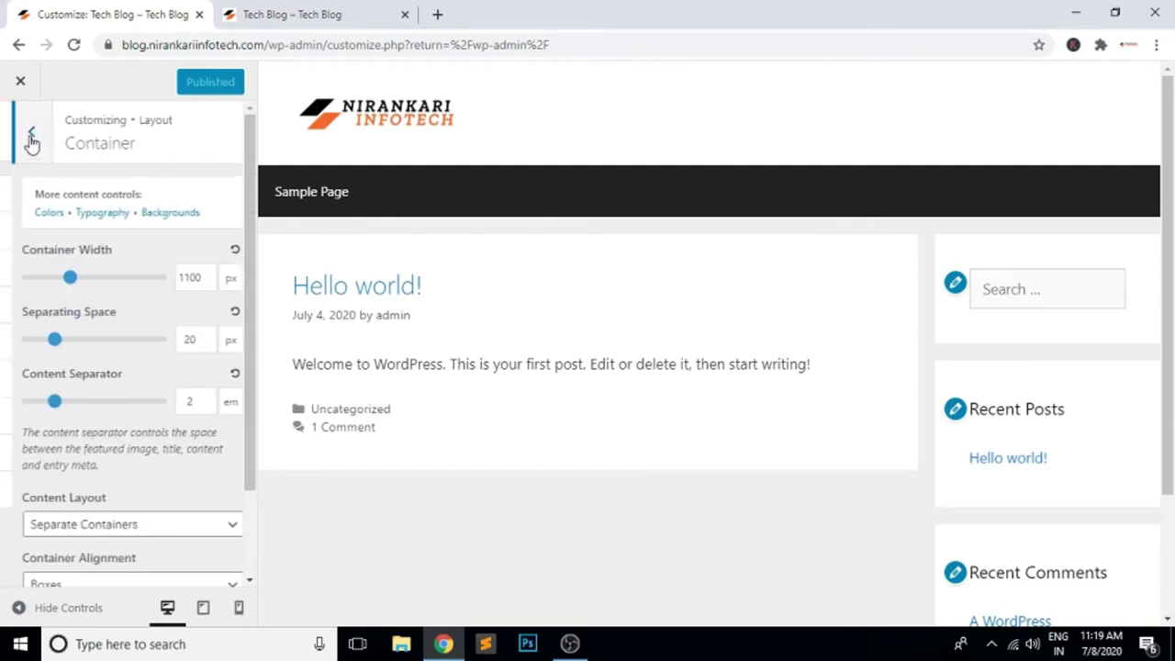
pyautogui.click(132, 235)
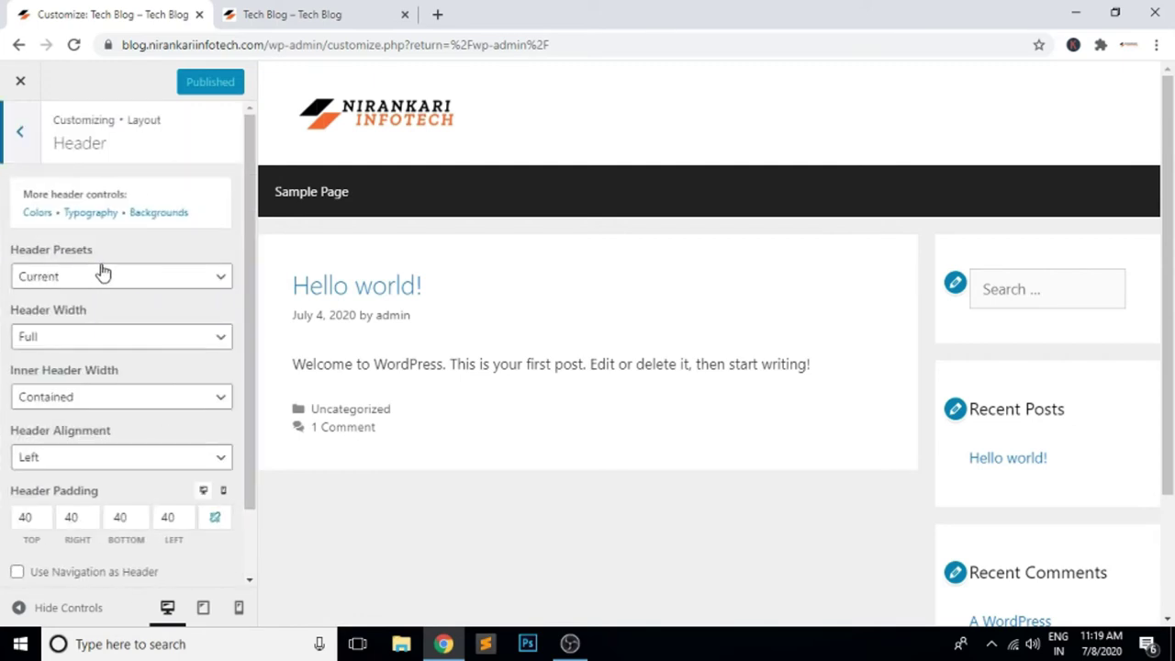
# Preview the header presets Default, Navigation Before - Centered, Navigation After - Centered, Navigation Right and Navigation Left, and return to Current.
pyautogui.click(220, 279)
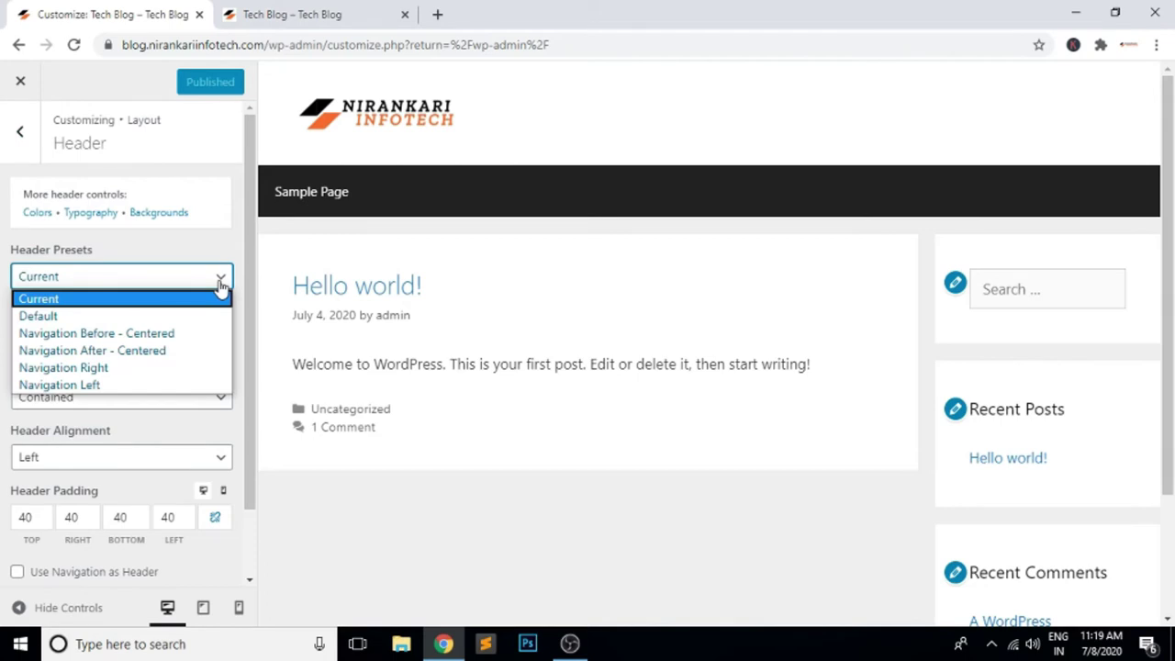
pyautogui.click(98, 315)
pyautogui.click(165, 280)
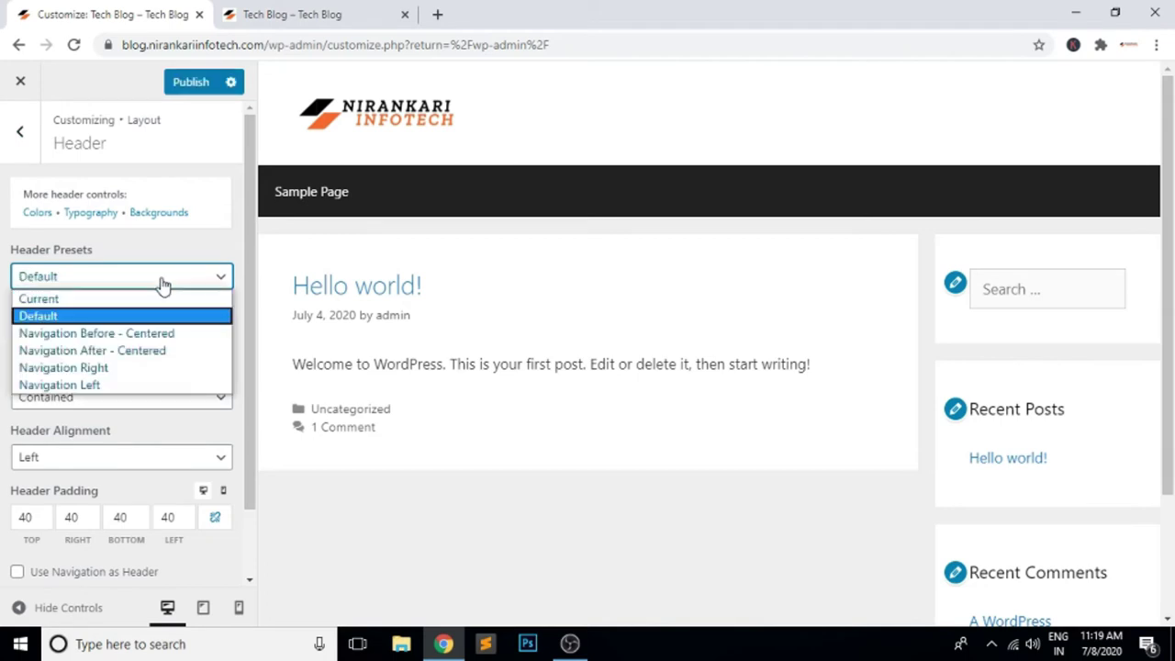
pyautogui.click(77, 334)
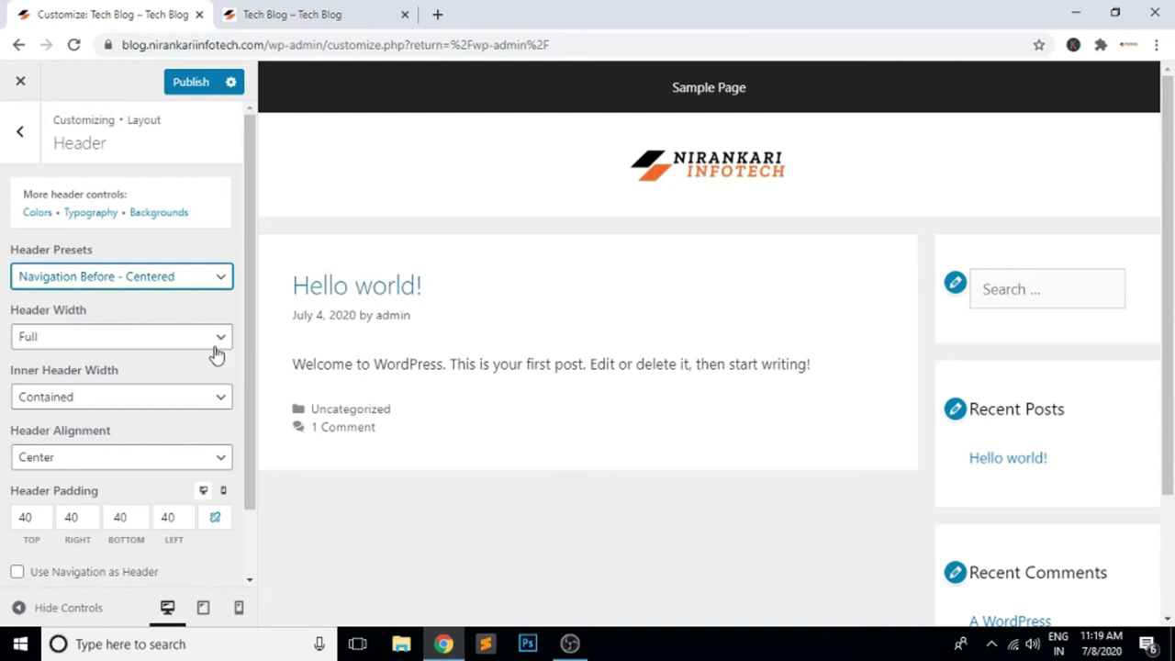
pyautogui.click(196, 276)
pyautogui.click(143, 352)
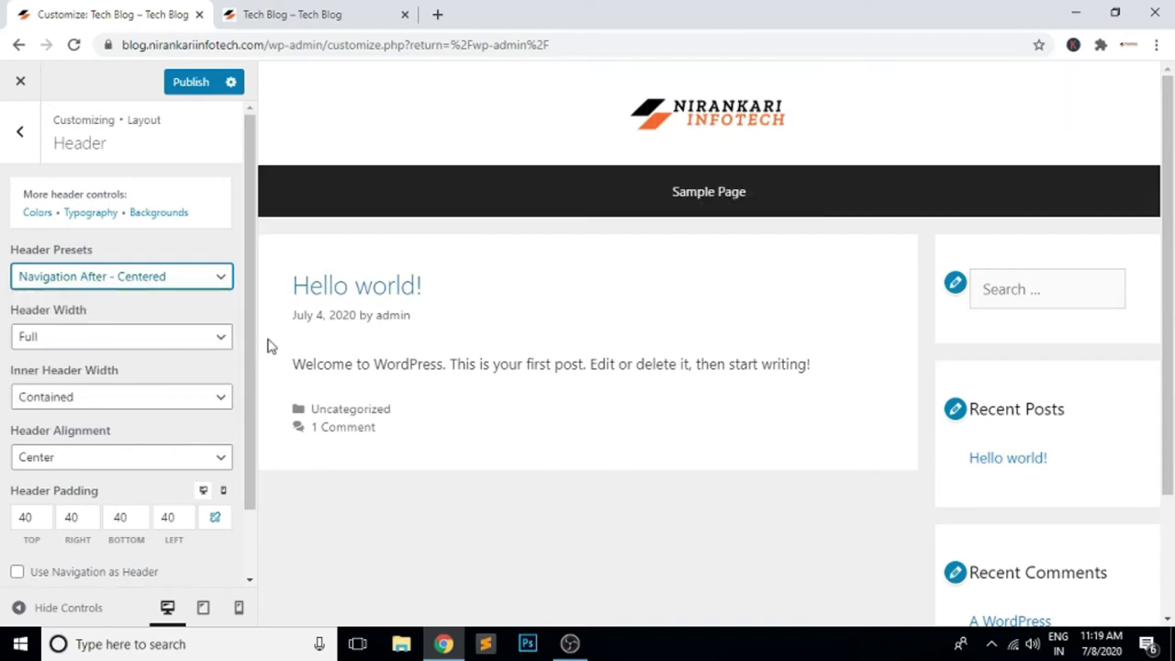
pyautogui.click(193, 284)
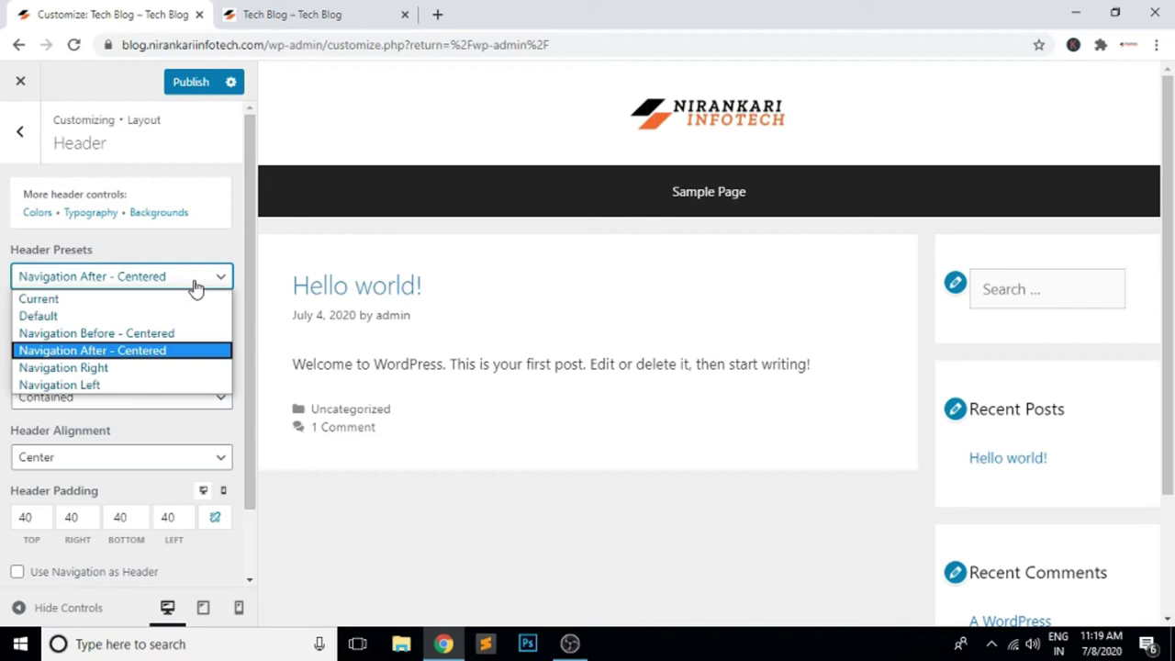
pyautogui.click(117, 368)
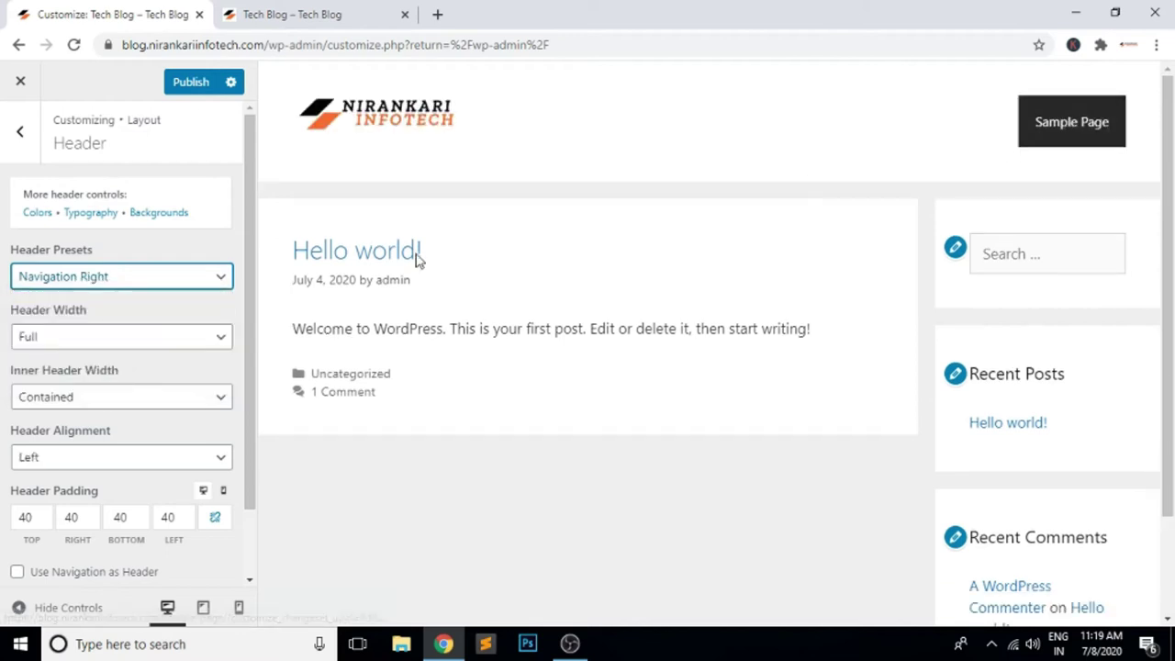
pyautogui.click(205, 288)
pyautogui.click(126, 389)
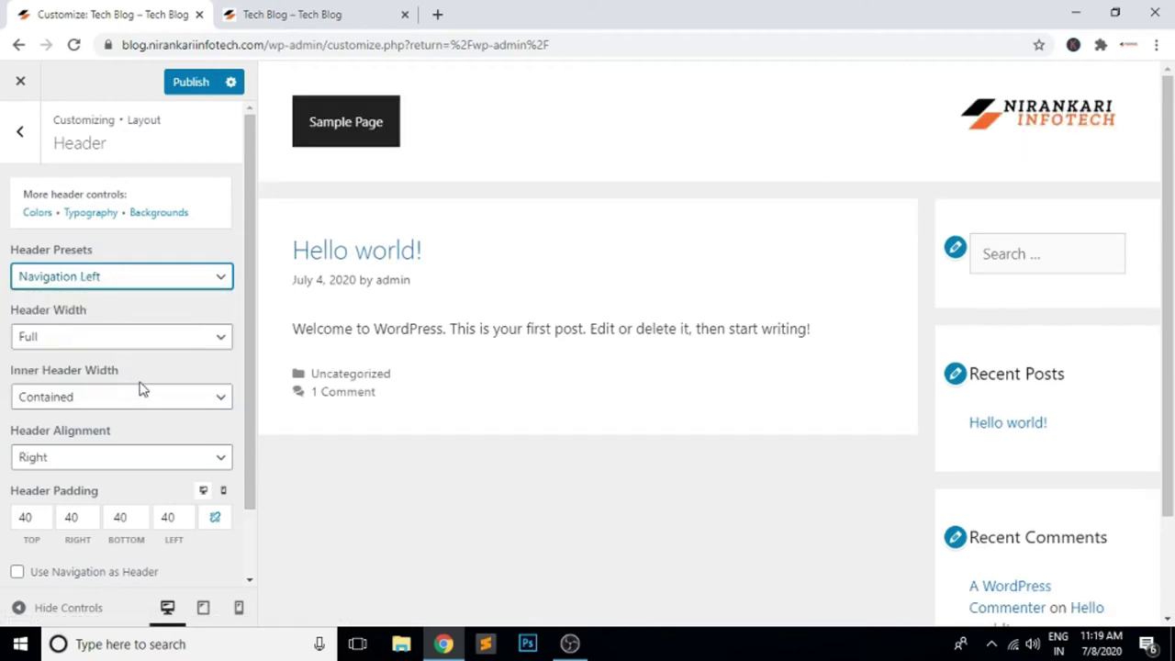
pyautogui.click(182, 287)
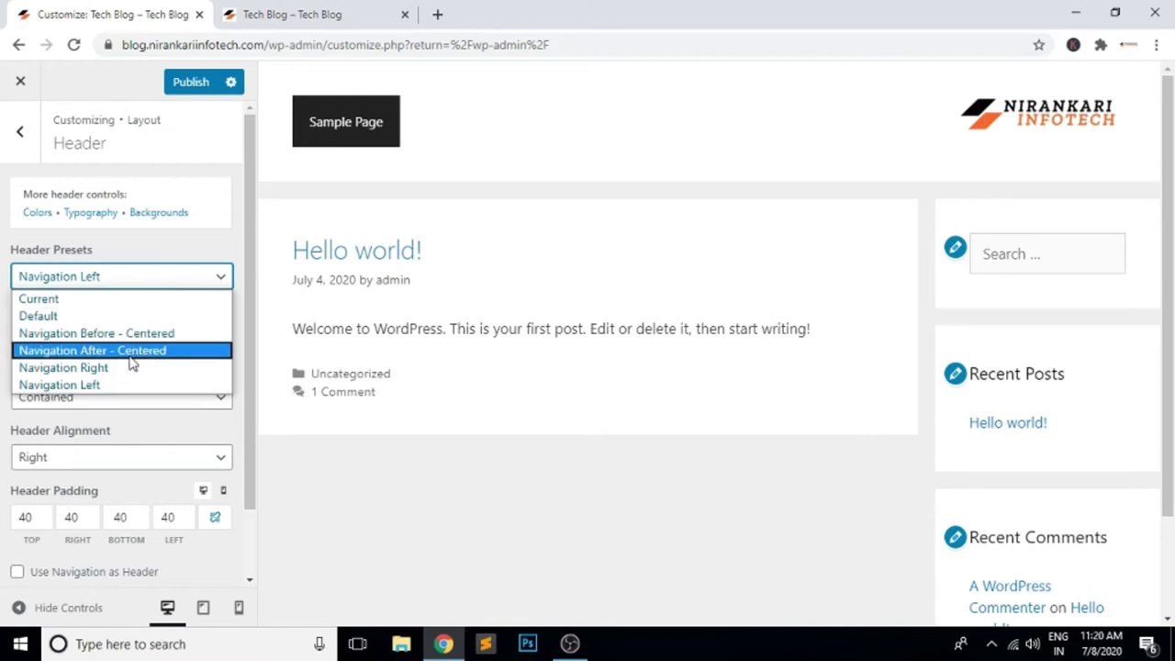
pyautogui.click(82, 300)
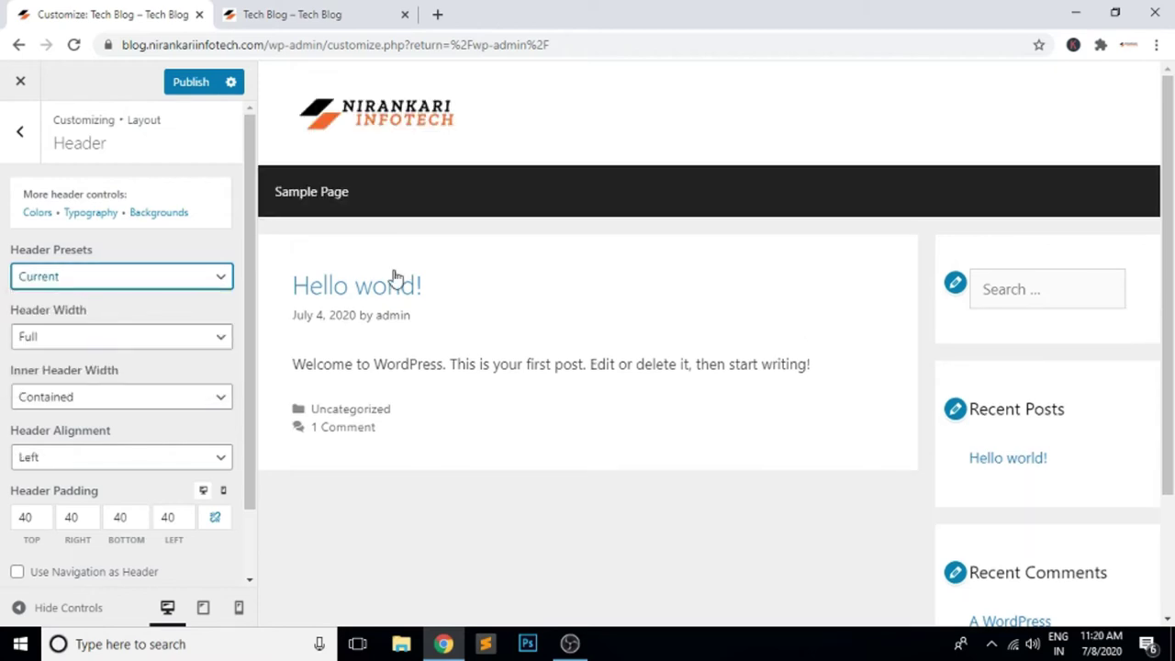
# Set the header preset to Navigation Right.
pyautogui.click(202, 281)
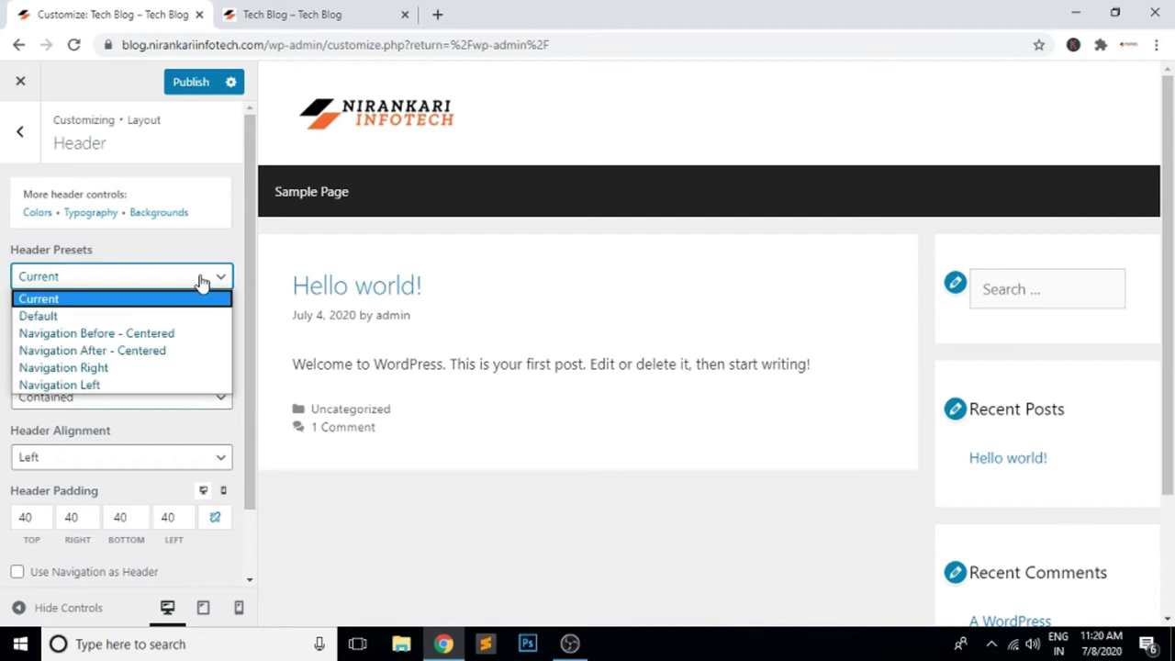
pyautogui.click(144, 368)
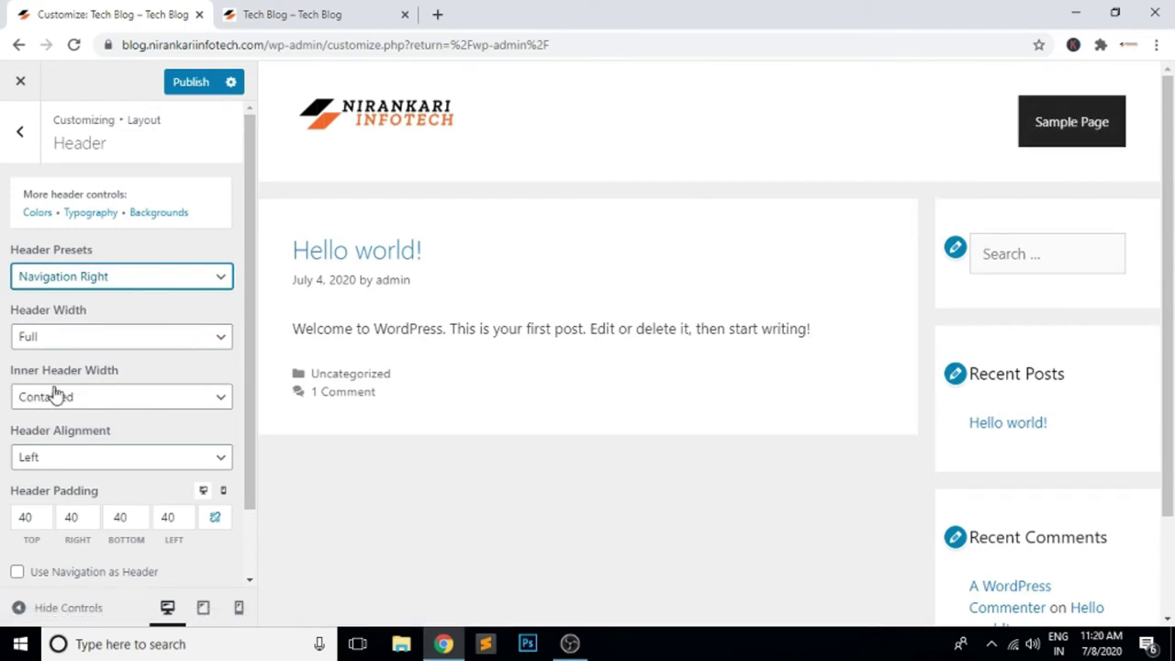
# Try the Full inner header width in the preview and set it back to Contained.
pyautogui.click(221, 398)
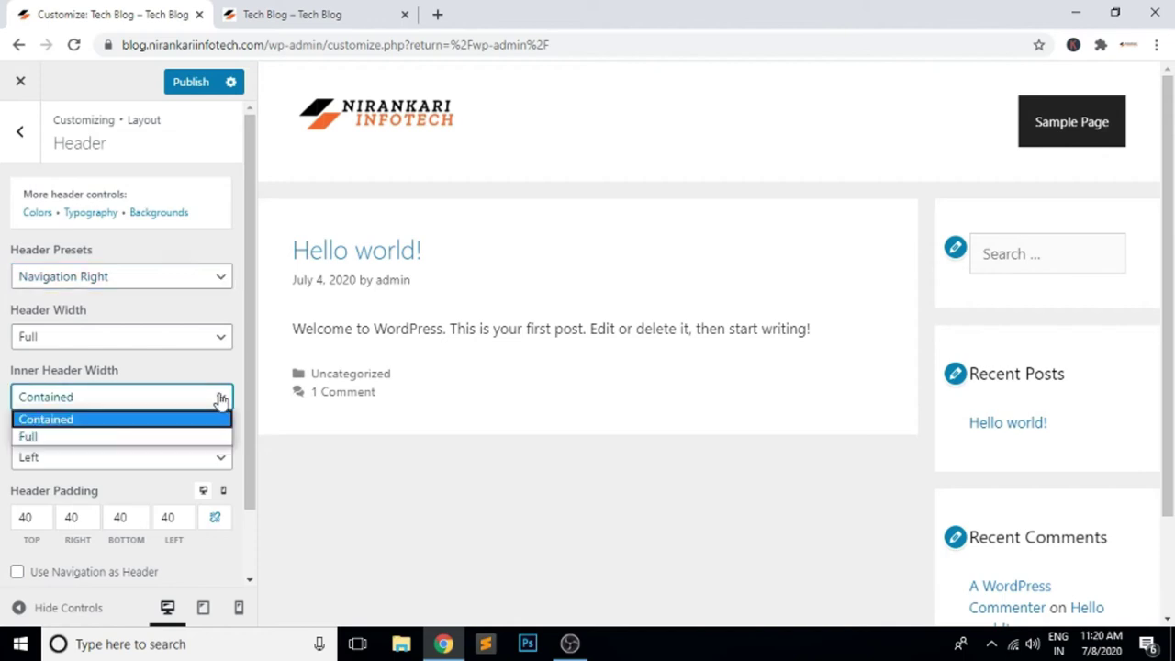
pyautogui.click(61, 437)
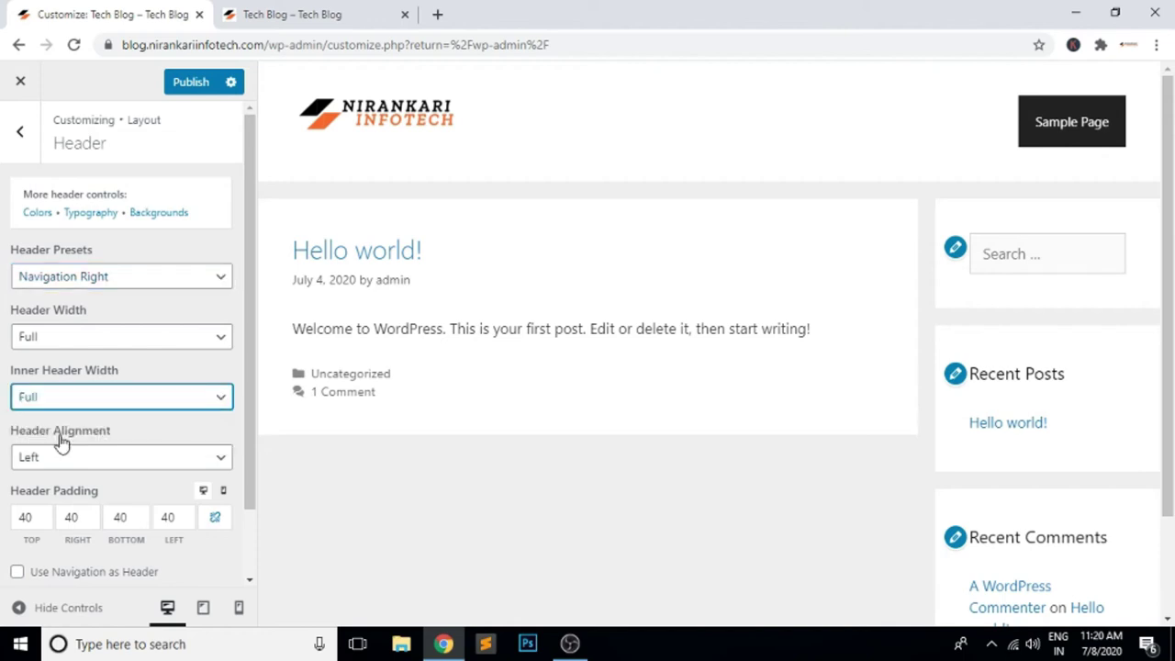
pyautogui.click(211, 404)
pyautogui.click(114, 439)
pyautogui.press('Up')
pyautogui.scroll(-1, 189, 377)
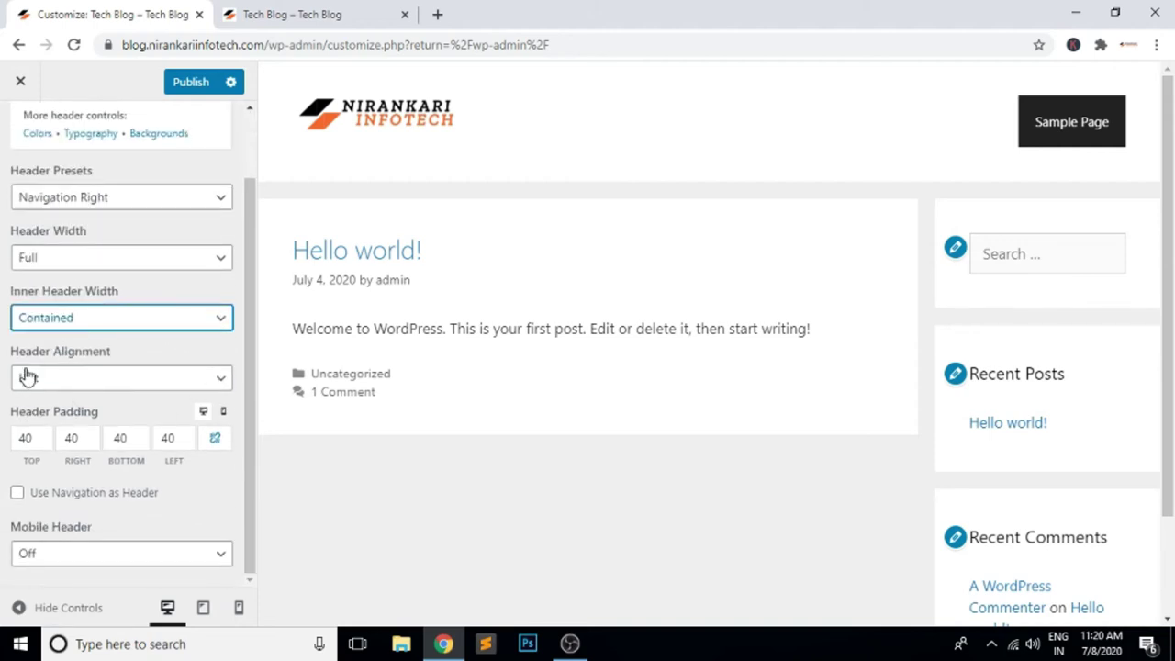
# Try the Center and Right header alignments in the preview and set the alignment back to Left.
pyautogui.click(218, 383)
pyautogui.click(78, 419)
pyautogui.click(199, 382)
pyautogui.click(77, 436)
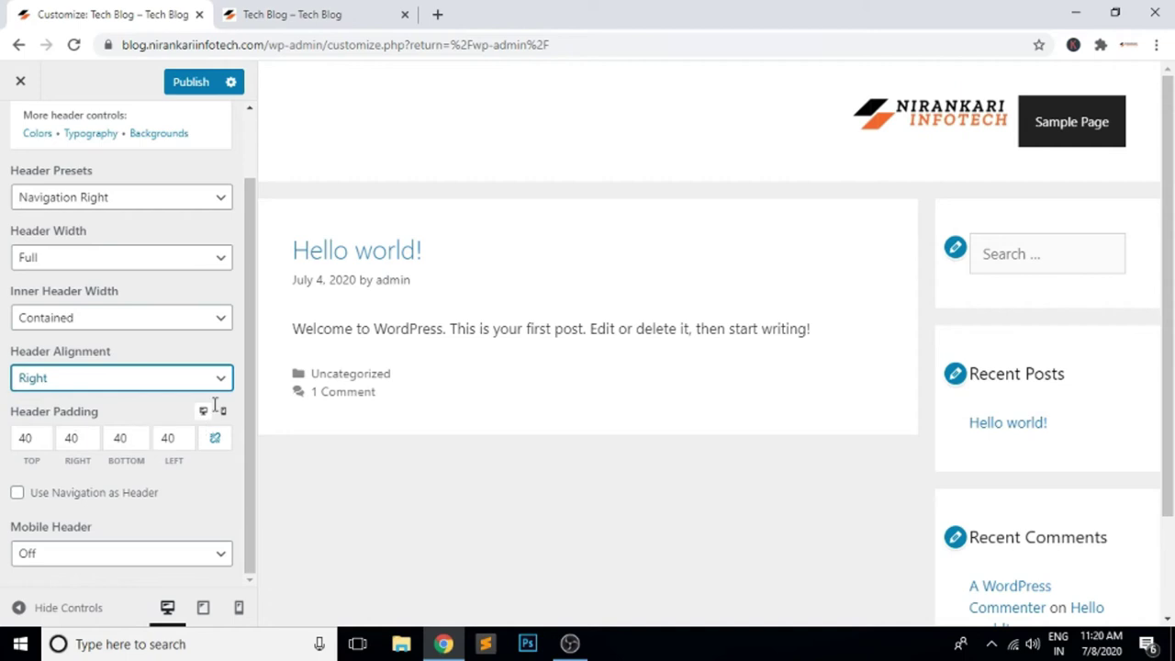
pyautogui.click(196, 386)
pyautogui.click(69, 401)
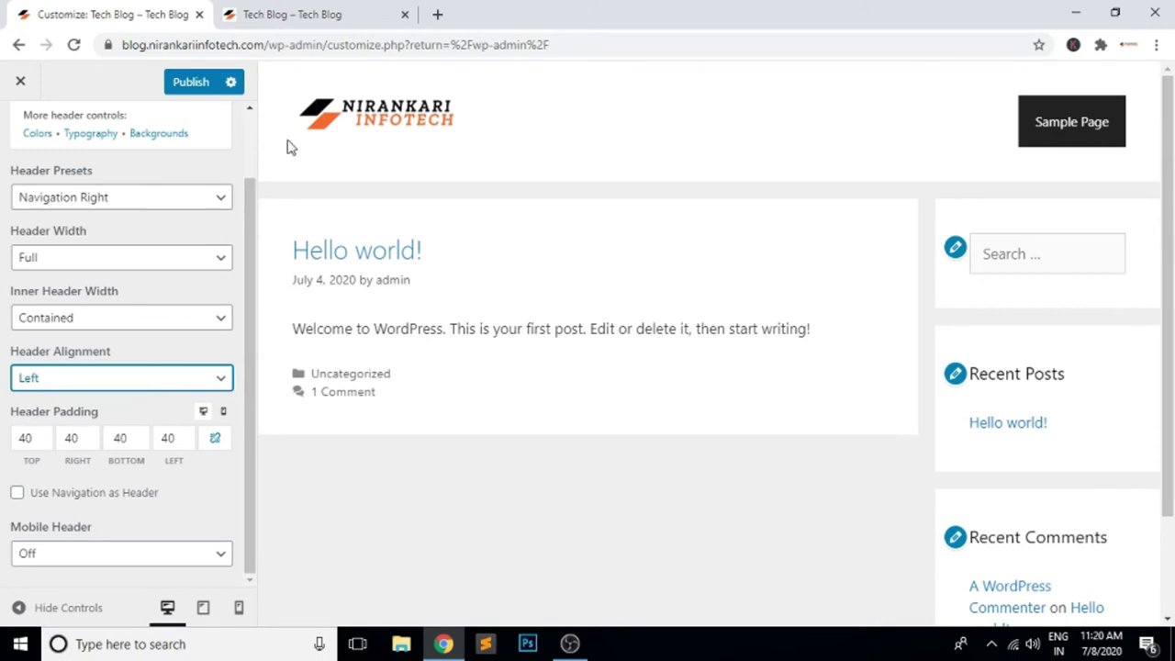
# Reload the live blog to check its header before publishing.
pyautogui.click(328, 8)
pyautogui.click(388, 52)
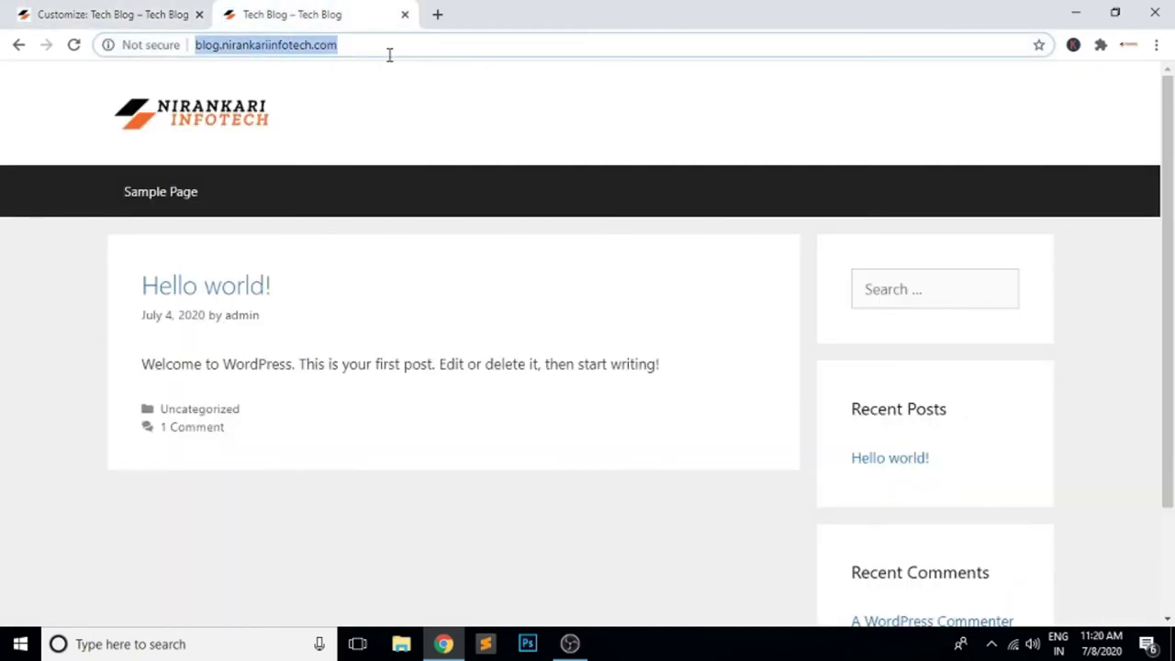
pyautogui.press('Return')
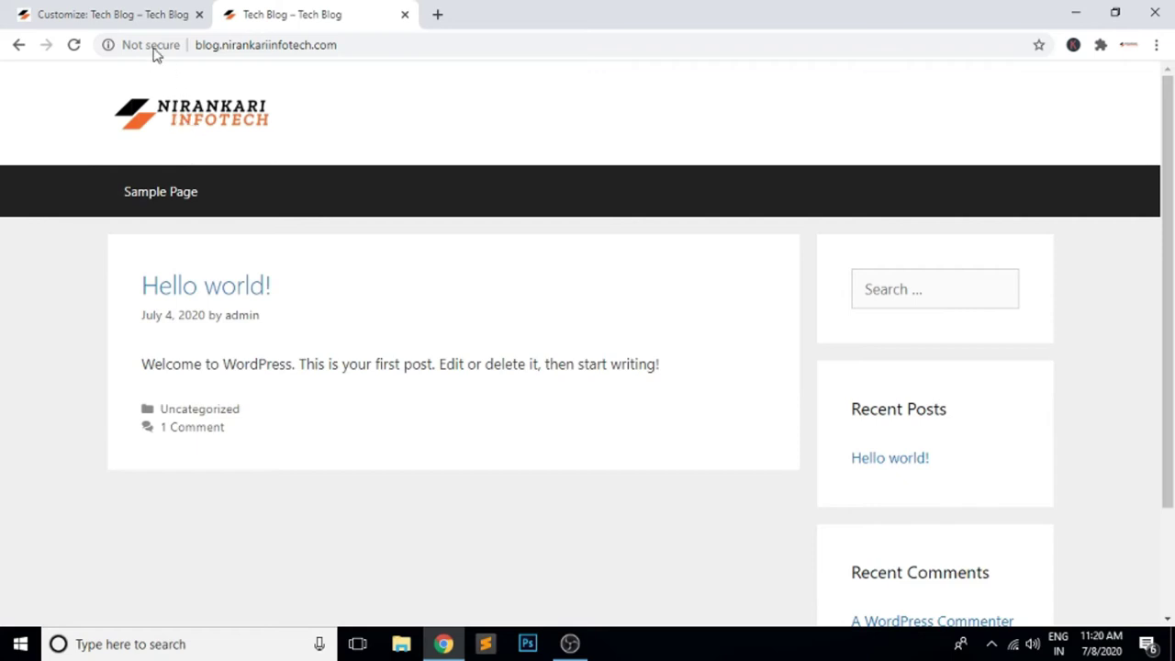
# Publish the Navigation Right header layout and reload the live blog to check it.
pyautogui.click(111, 13)
pyautogui.click(191, 83)
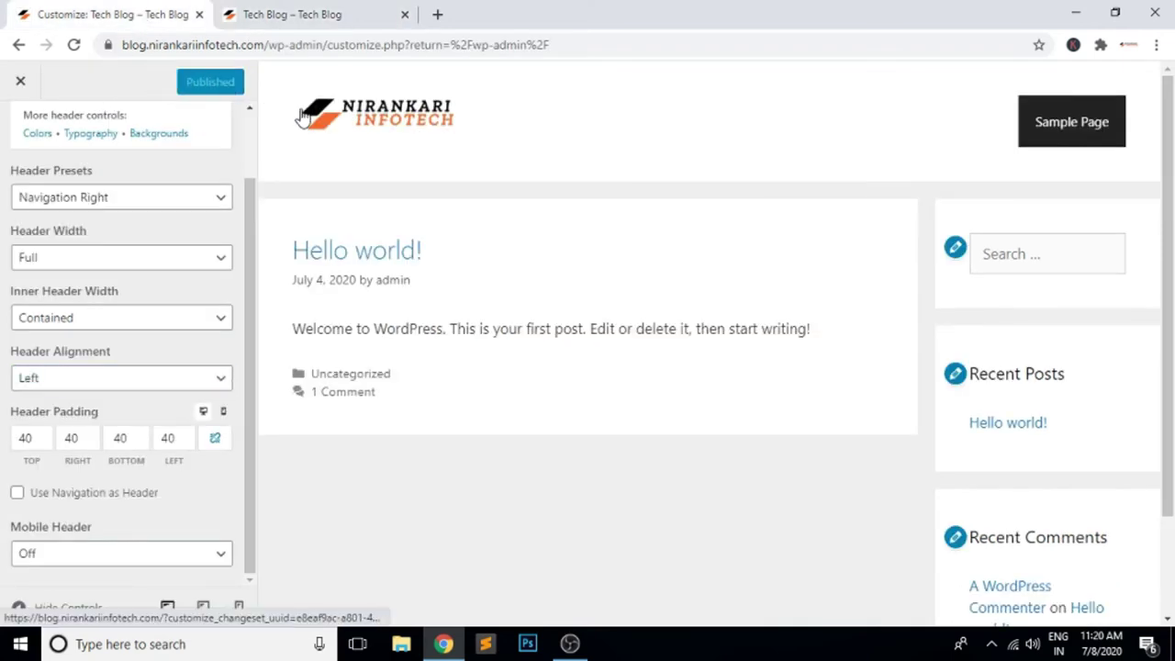
pyautogui.click(310, 11)
pyautogui.click(399, 42)
pyautogui.press('Return')
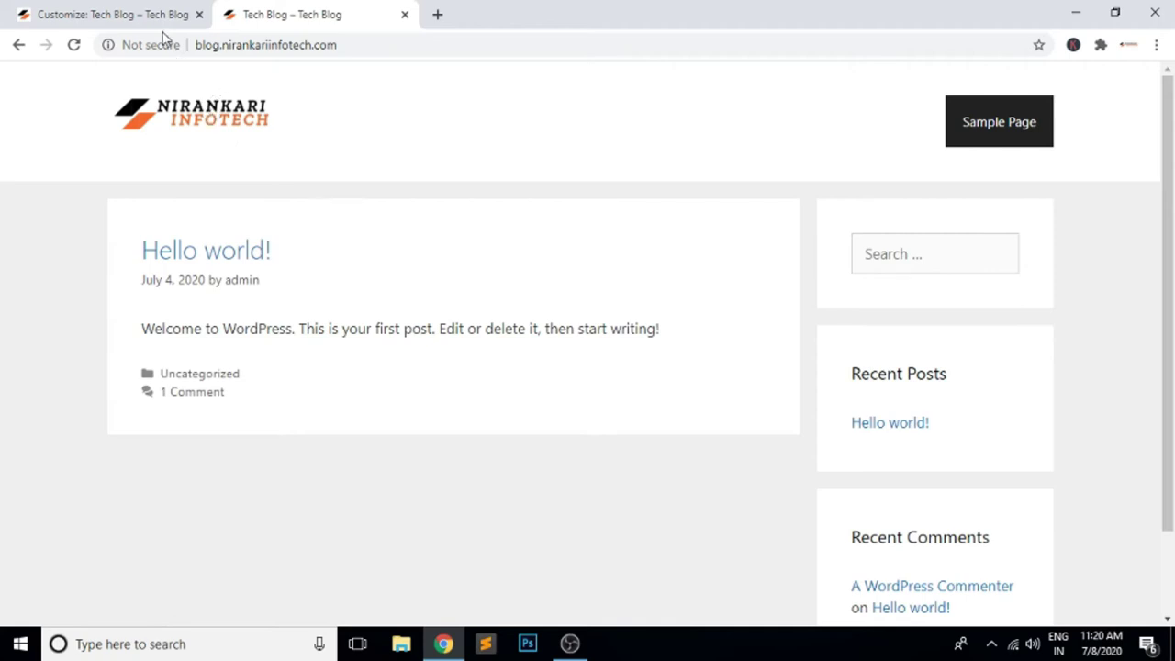
# Return to the customizer and set the header's top padding to 20.
pyautogui.click(137, 14)
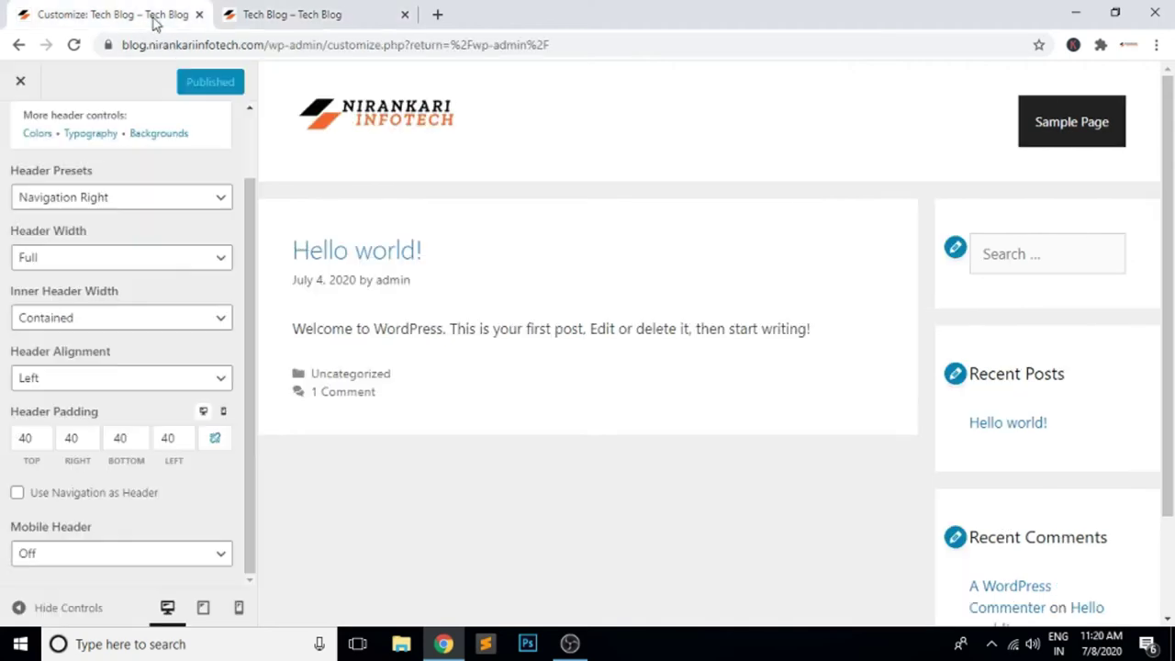
pyautogui.click(40, 445)
pyautogui.click(40, 445)
pyautogui.click(39, 445)
pyautogui.click(40, 444)
pyautogui.click(40, 445)
pyautogui.click(40, 444)
pyautogui.click(40, 444)
pyautogui.click(40, 445)
pyautogui.click(39, 444)
pyautogui.click(40, 444)
pyautogui.click(39, 444)
pyautogui.click(39, 444)
pyautogui.click(39, 444)
pyautogui.click(39, 445)
pyautogui.click(39, 445)
pyautogui.click(40, 445)
pyautogui.click(40, 444)
pyautogui.click(39, 444)
pyautogui.click(40, 444)
pyautogui.click(40, 445)
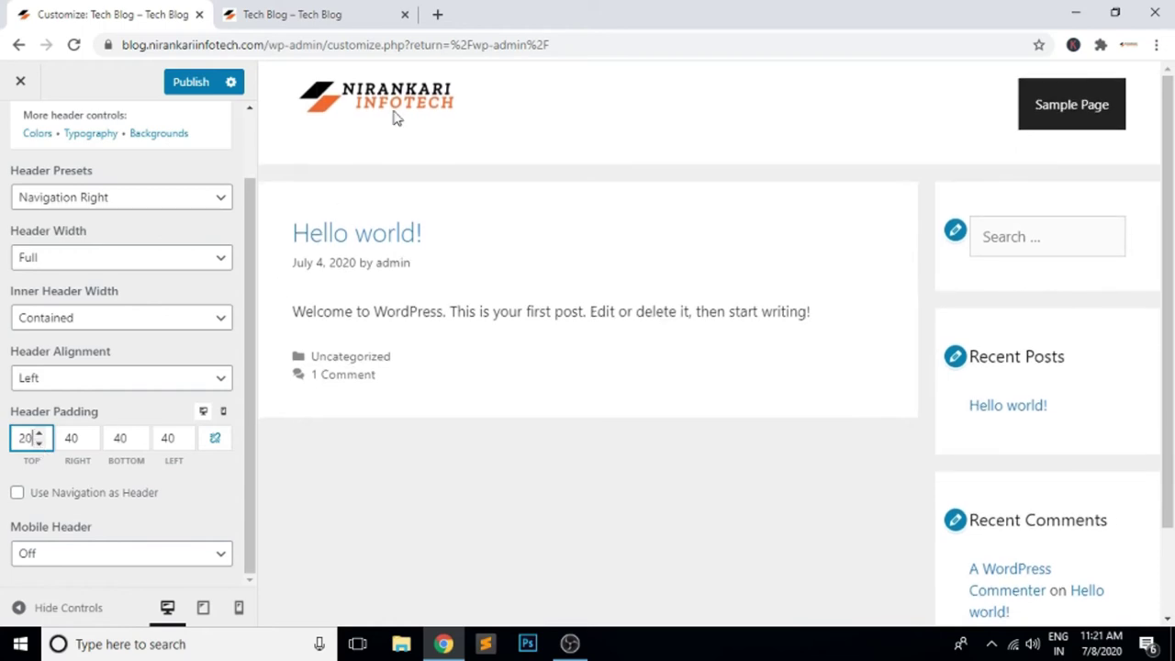
# Set the header's bottom padding to 20.
pyautogui.click(136, 443)
pyautogui.click(136, 444)
pyautogui.click(136, 444)
pyautogui.click(136, 444)
pyautogui.click(136, 444)
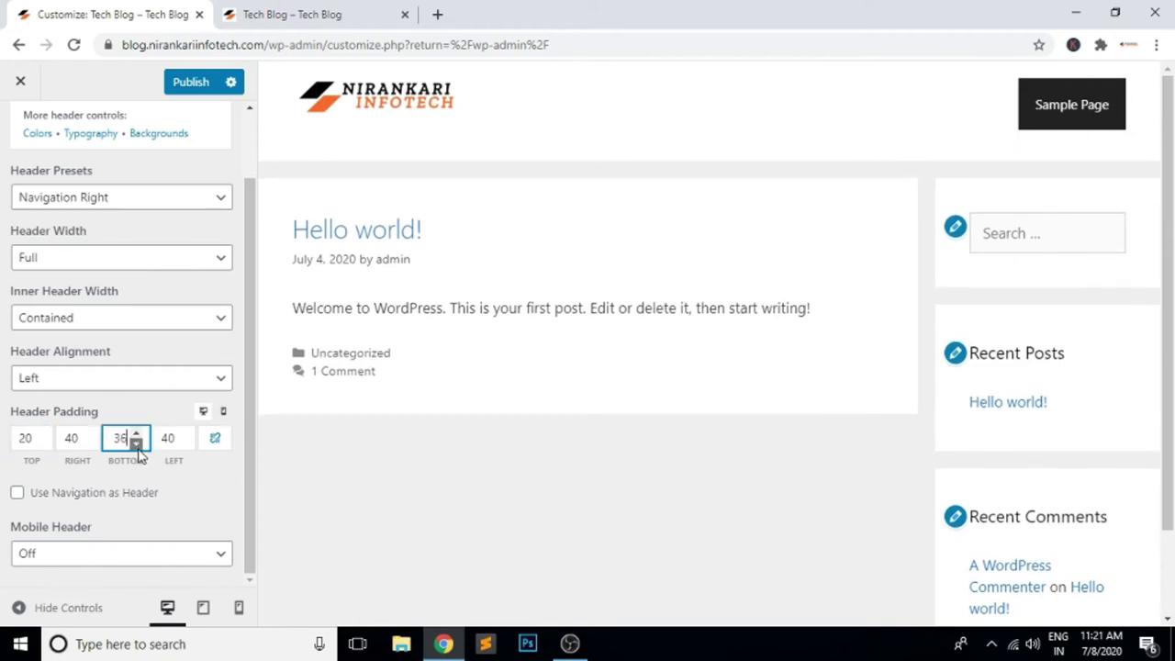
pyautogui.click(136, 444)
pyautogui.click(136, 444)
pyautogui.click(136, 444)
pyautogui.click(136, 444)
pyautogui.click(135, 445)
pyautogui.click(135, 444)
pyautogui.click(136, 444)
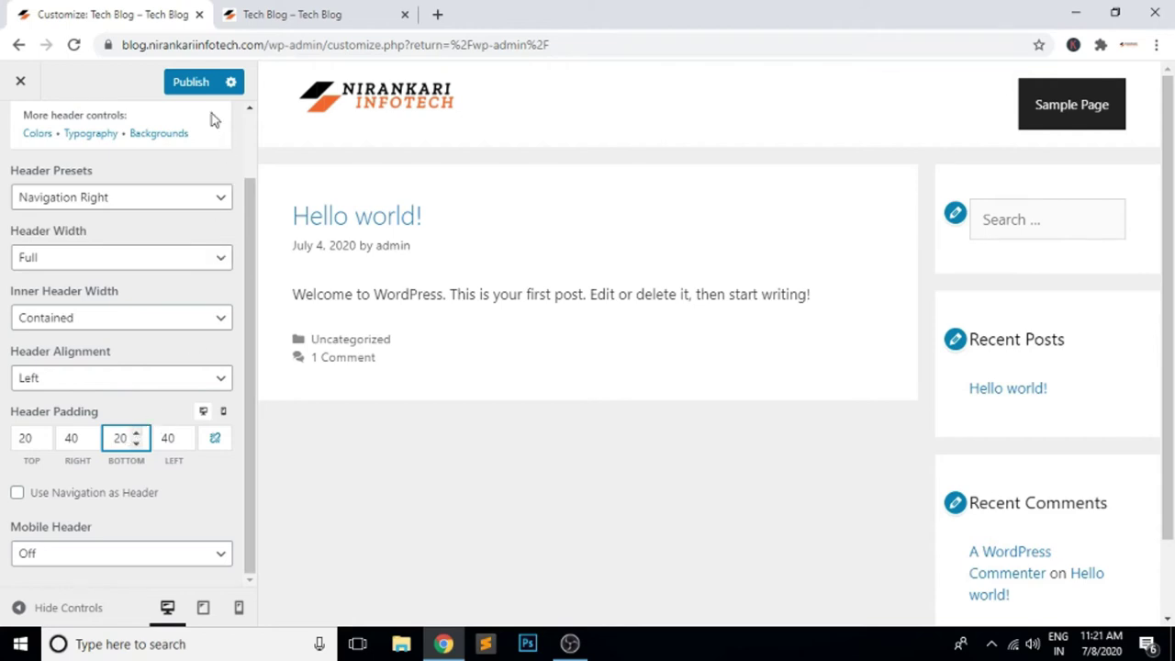
# Publish the header padding, check it on the reloaded live blog, and return to the customizer.
pyautogui.click(192, 84)
pyautogui.click(315, 16)
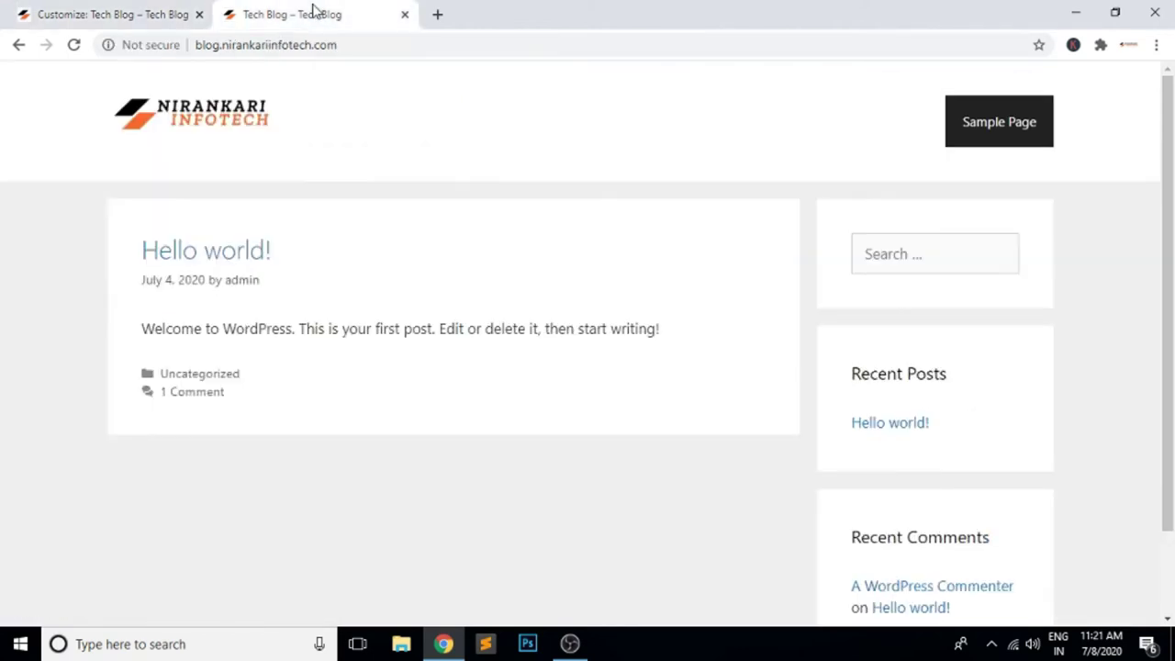
pyautogui.click(381, 44)
pyautogui.press('Return')
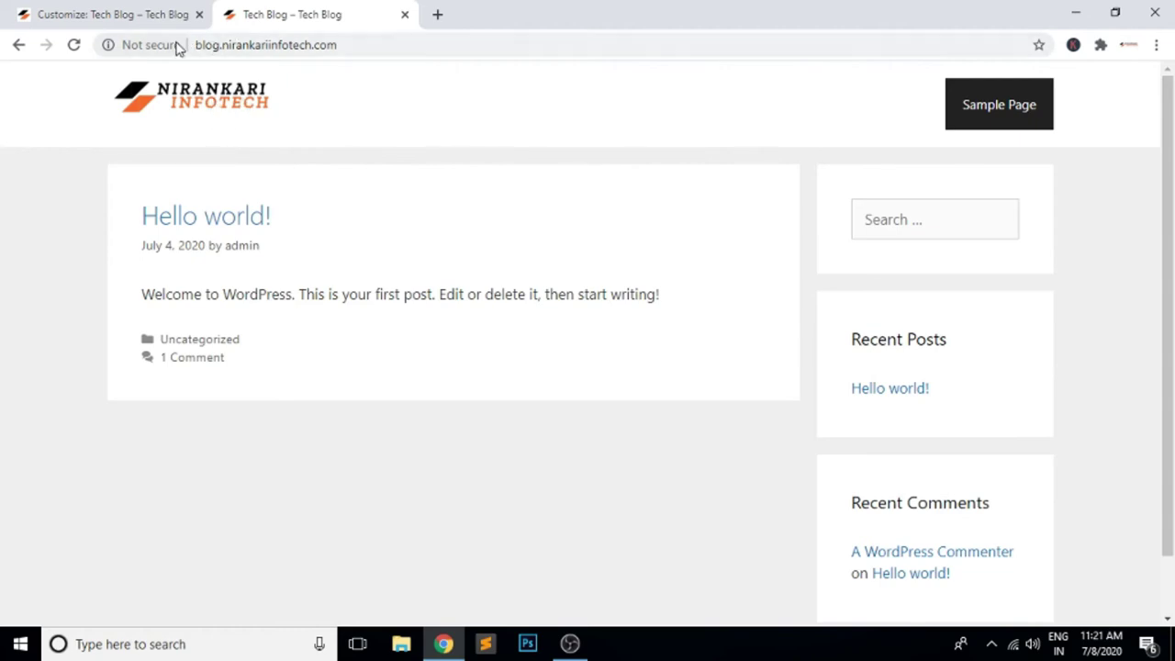
pyautogui.click(145, 14)
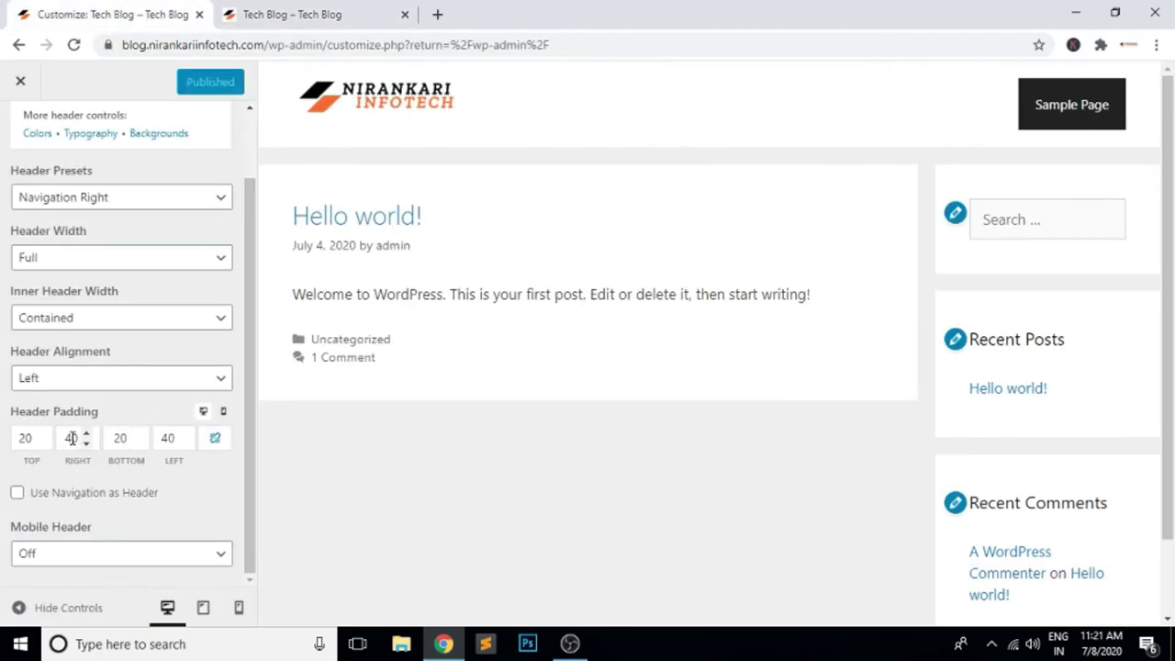
pyautogui.hotkey('ctrl', 'Tab')
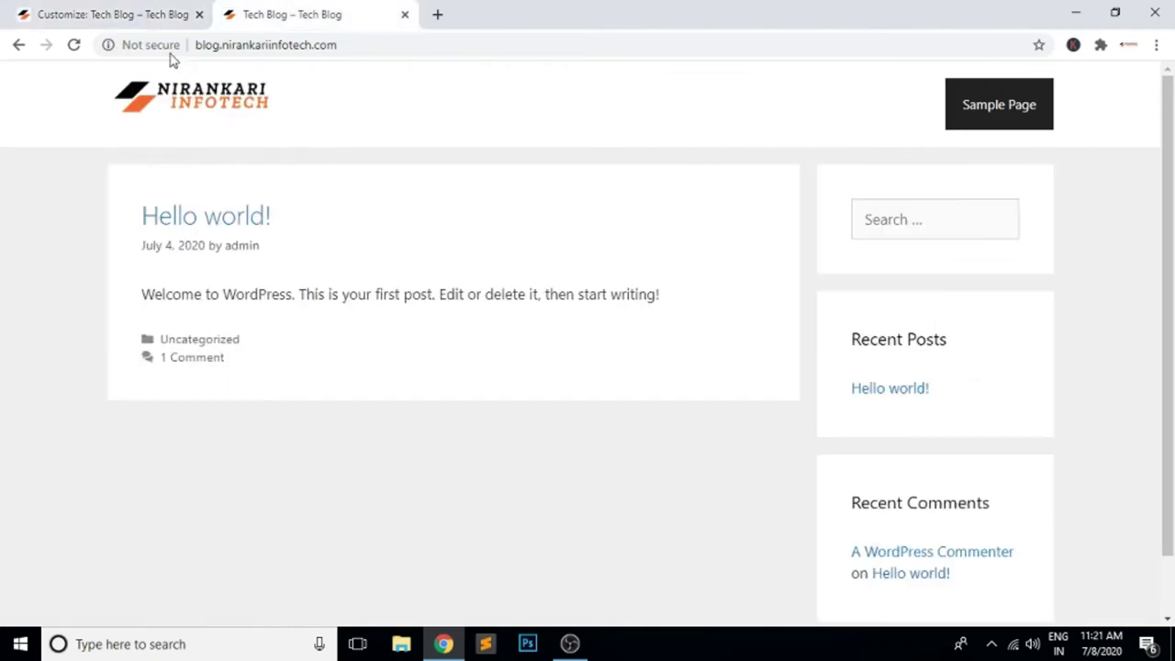
pyautogui.click(117, 20)
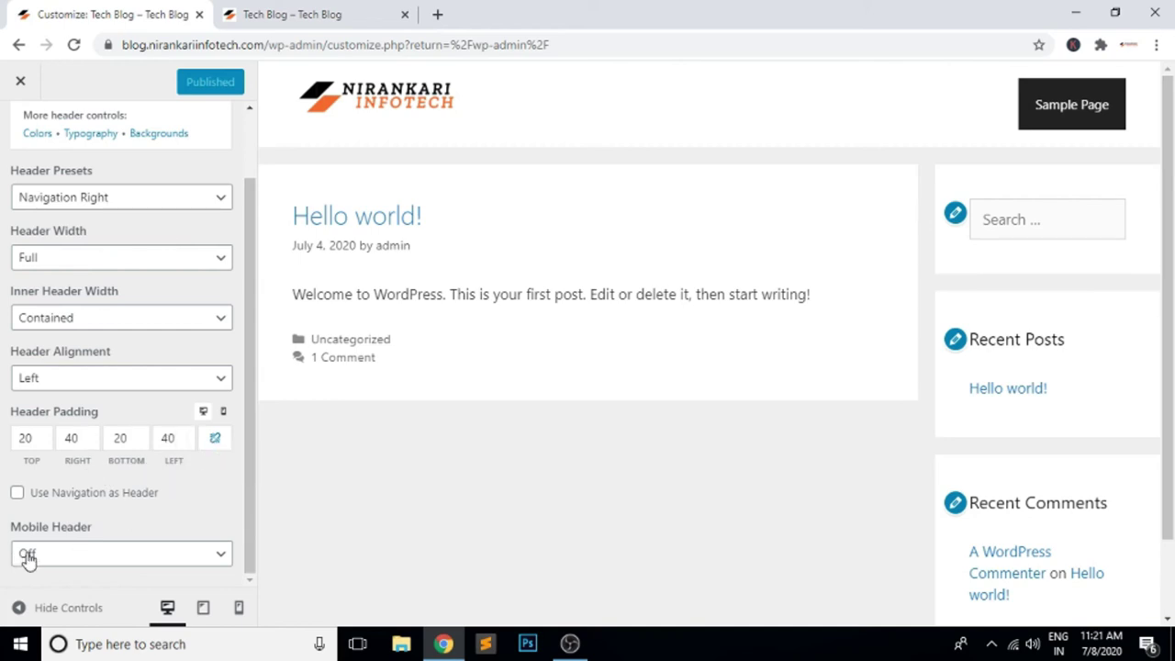
# Turn the Mobile Header on and preview the blog at tablet and mobile sizes.
pyautogui.click(225, 560)
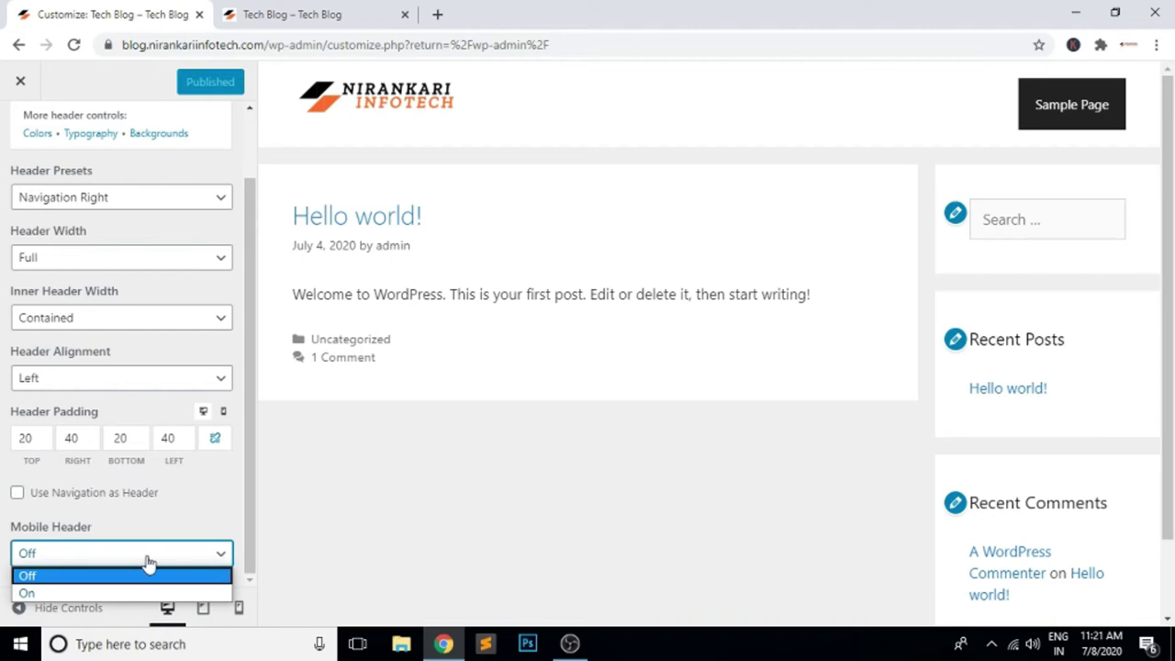
pyautogui.click(37, 593)
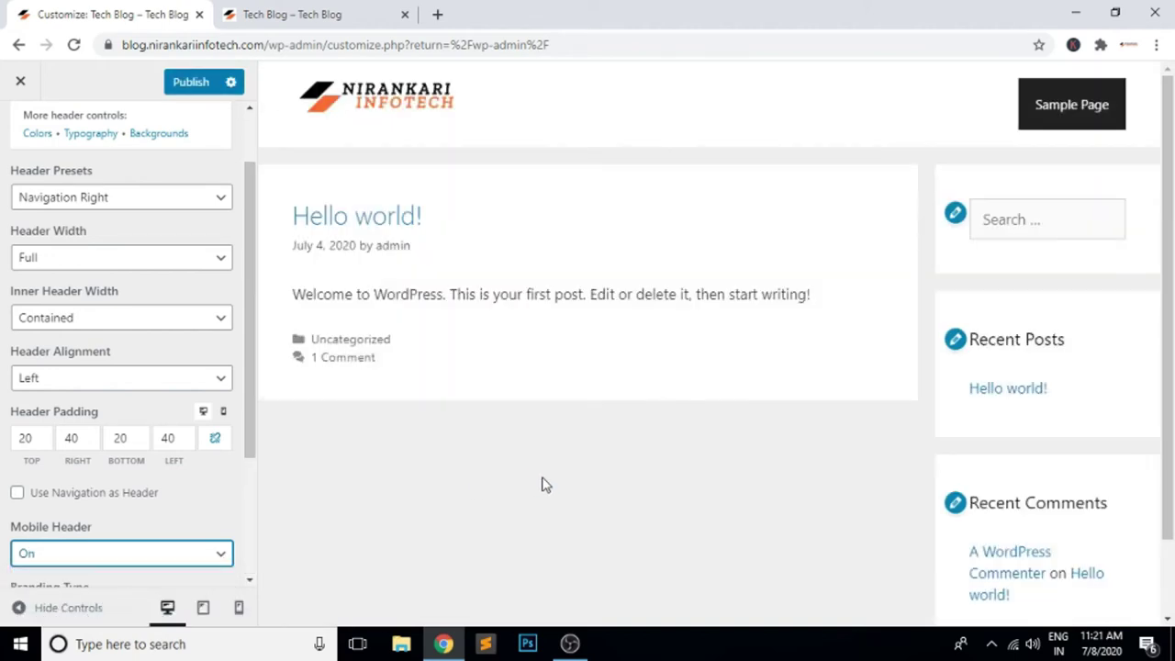
pyautogui.click(203, 609)
pyautogui.click(239, 611)
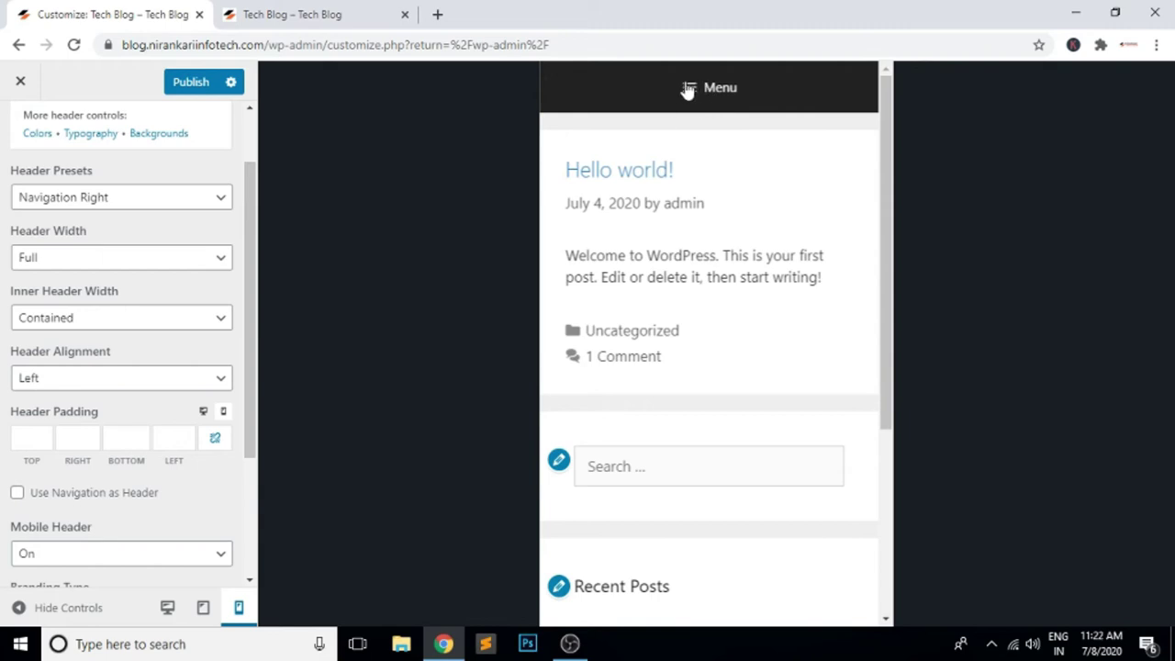
# Compare the Mobile Header off and on in the mobile preview, leave it Off, and publish.
pyautogui.click(228, 555)
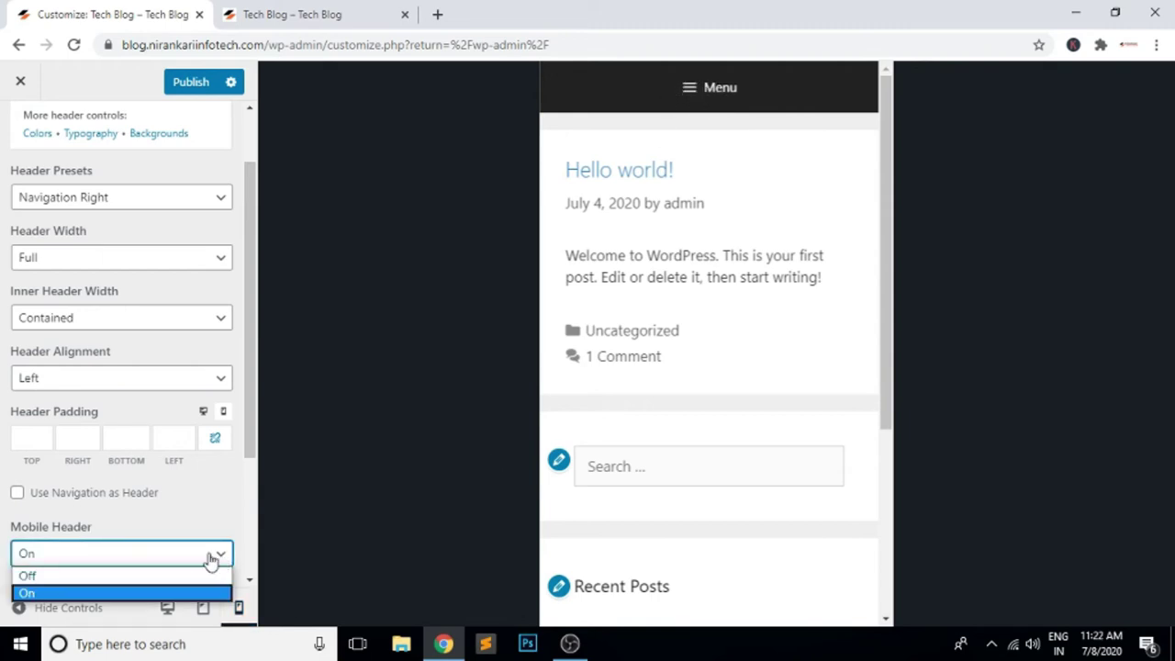
pyautogui.click(43, 577)
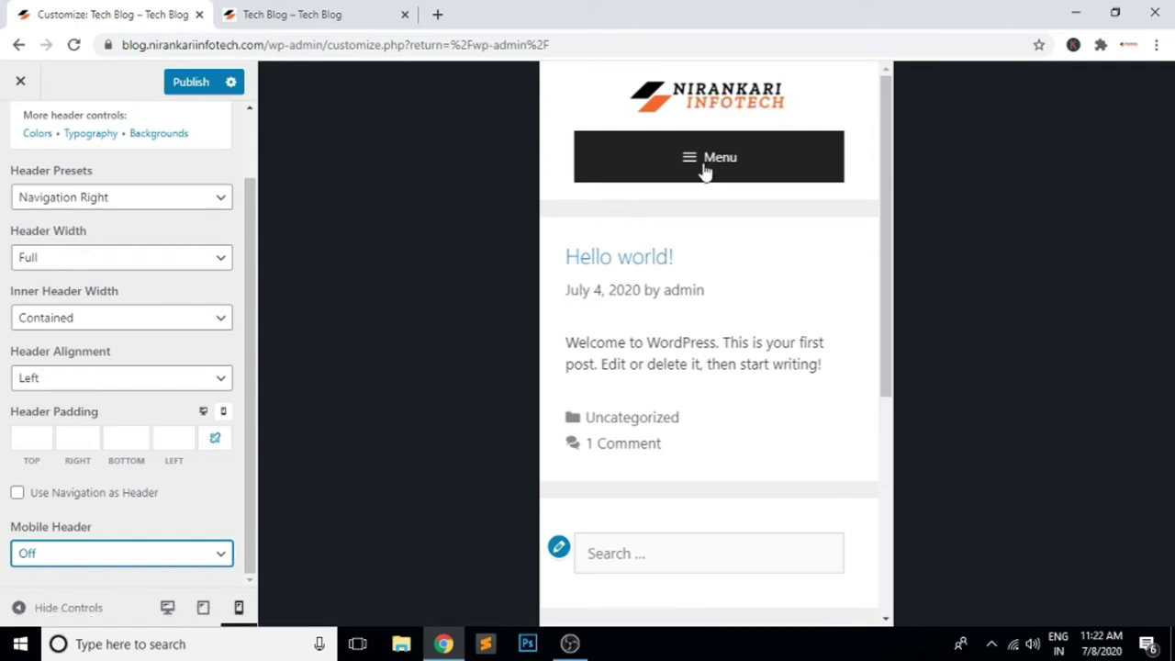
pyautogui.click(224, 549)
pyautogui.click(37, 594)
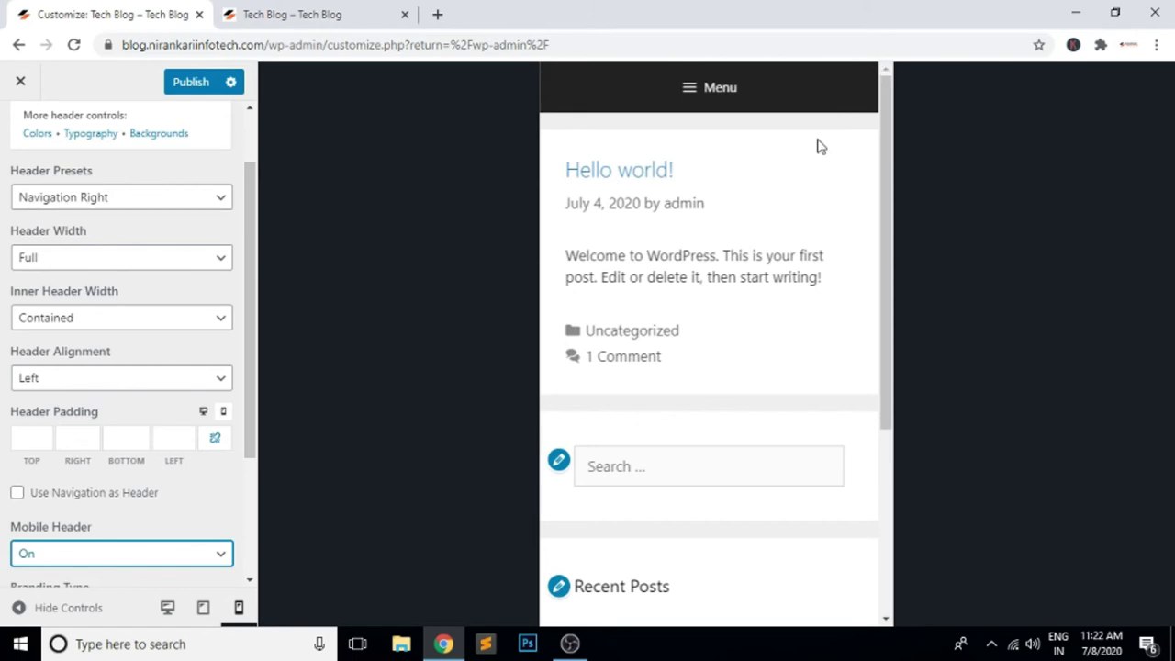
pyautogui.click(194, 545)
pyautogui.click(58, 575)
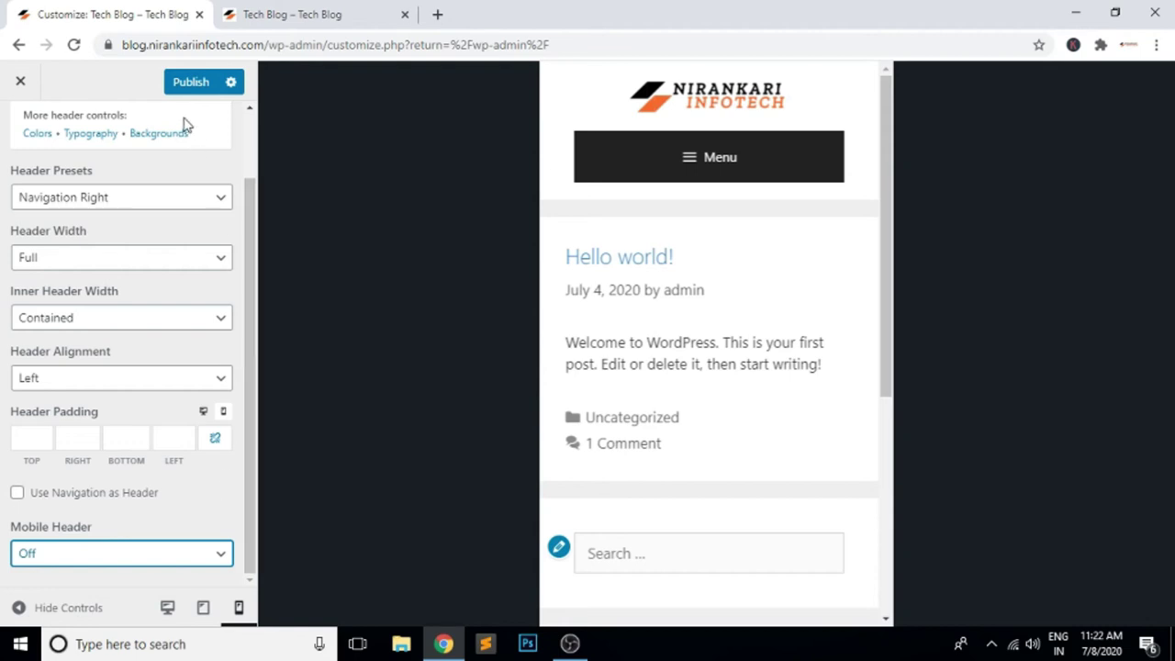
pyautogui.click(190, 83)
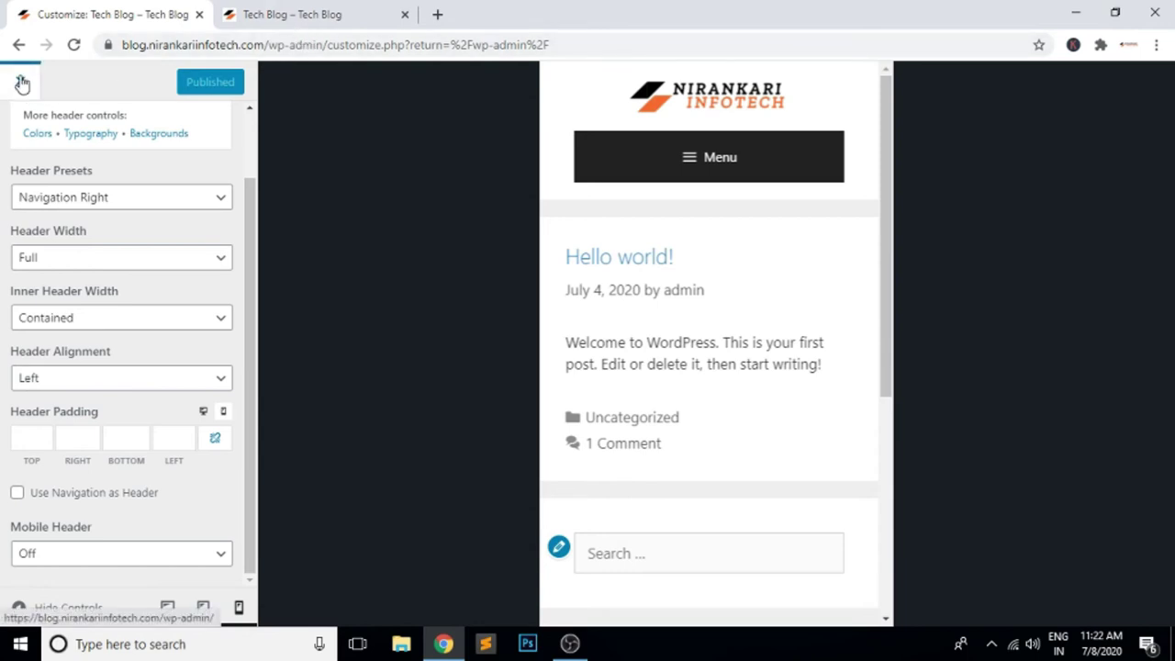
# Open the Primary Navigation layout settings and switch the preview to desktop size.
pyautogui.scroll(1, 197, 283)
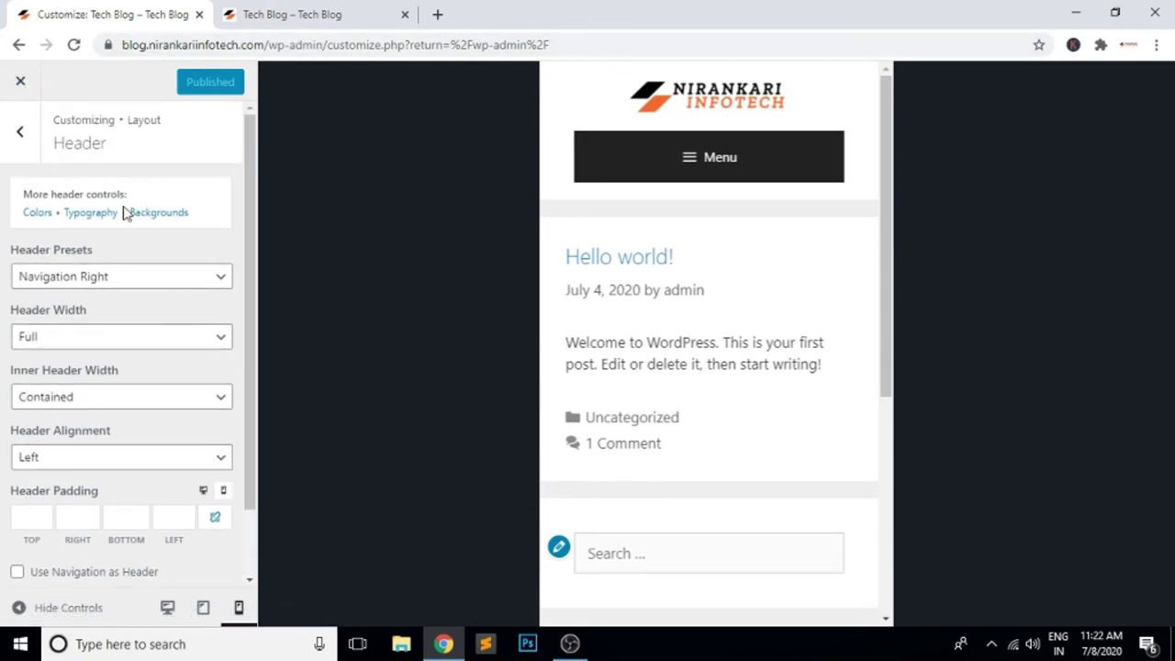
pyautogui.click(22, 133)
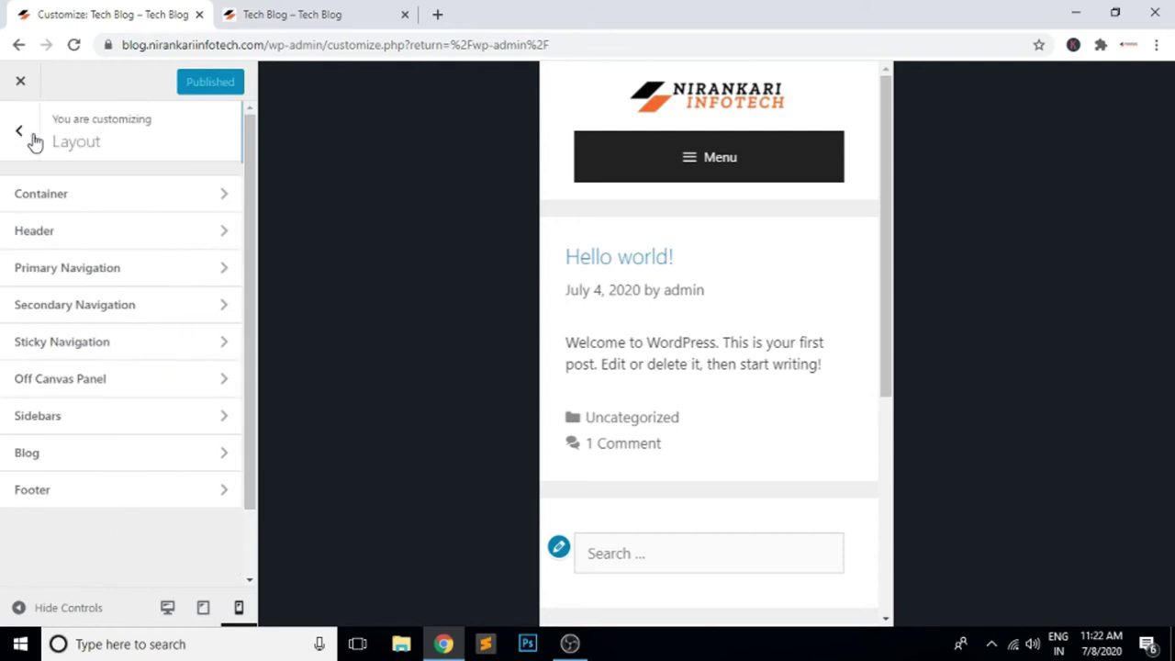
pyautogui.click(166, 279)
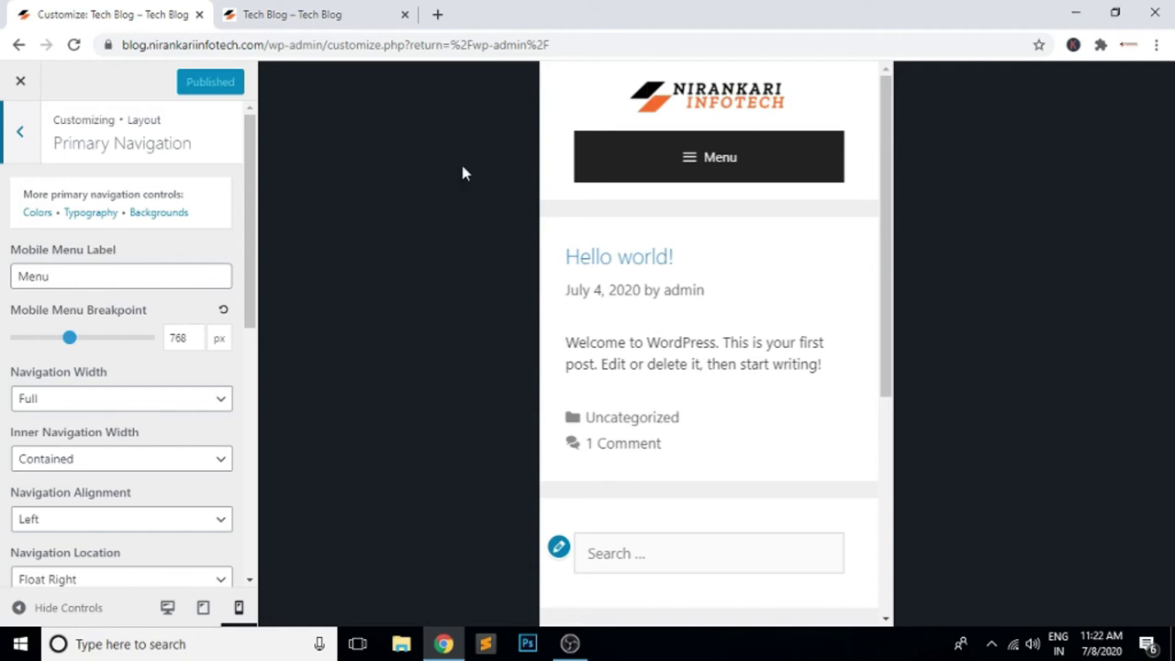
pyautogui.click(167, 606)
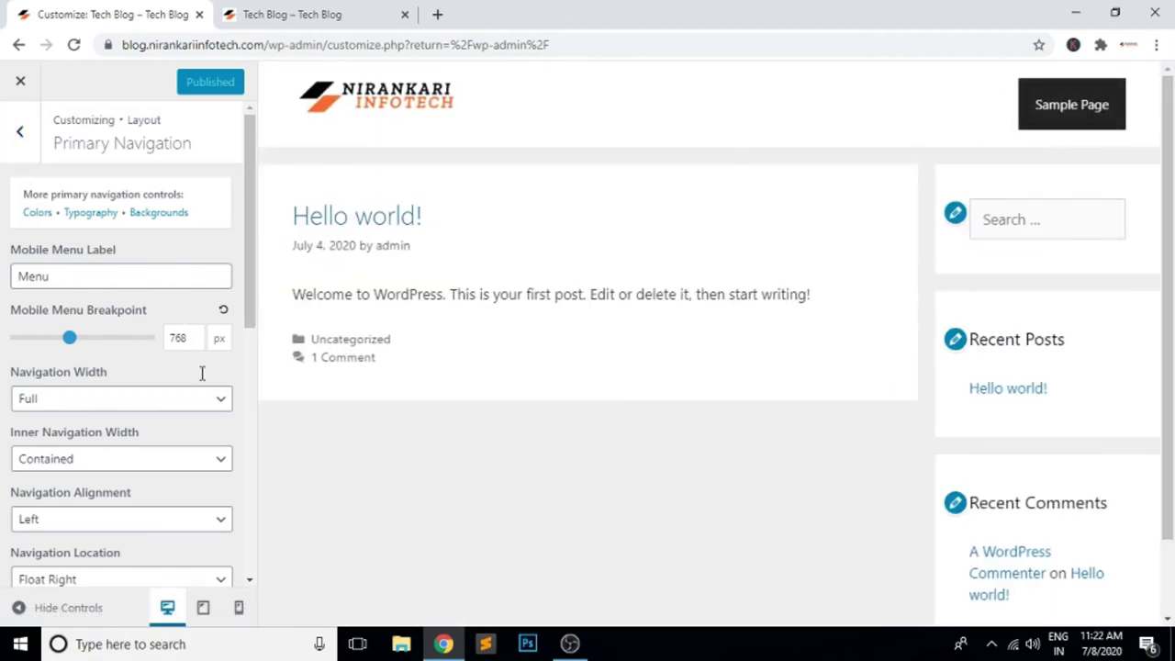
# Try the Contained navigation width, set it back to Full, and keep the inner navigation width Contained.
pyautogui.scroll(-1, 220, 395)
pyautogui.click(215, 312)
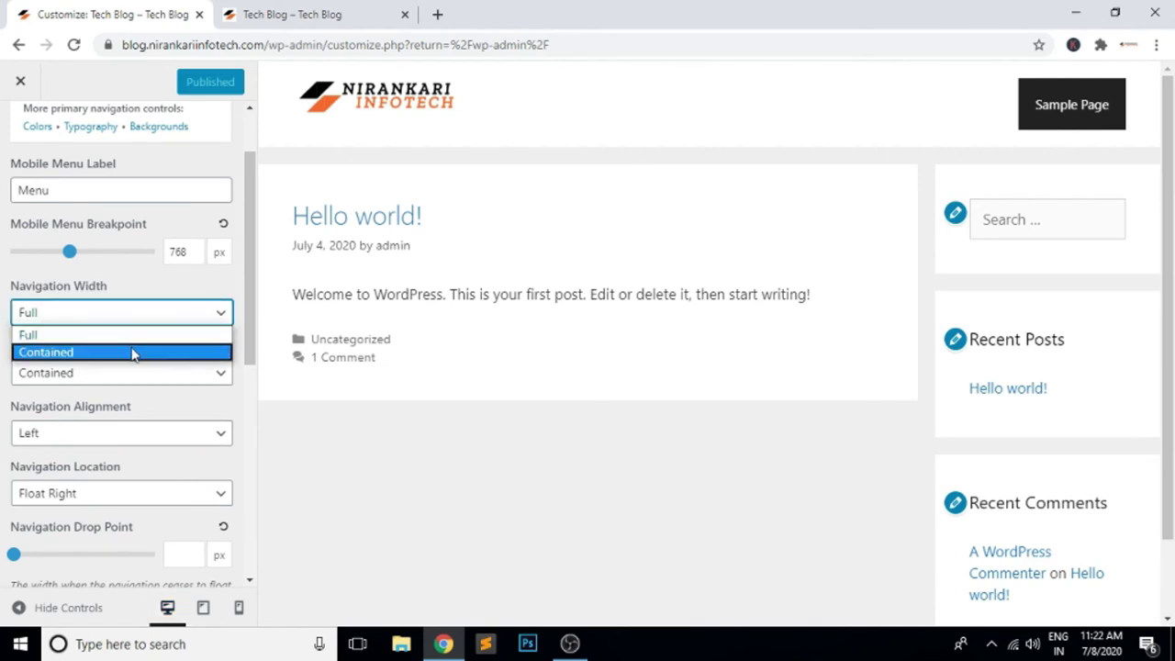
pyautogui.click(132, 354)
pyautogui.click(189, 320)
pyautogui.click(115, 340)
pyautogui.click(182, 374)
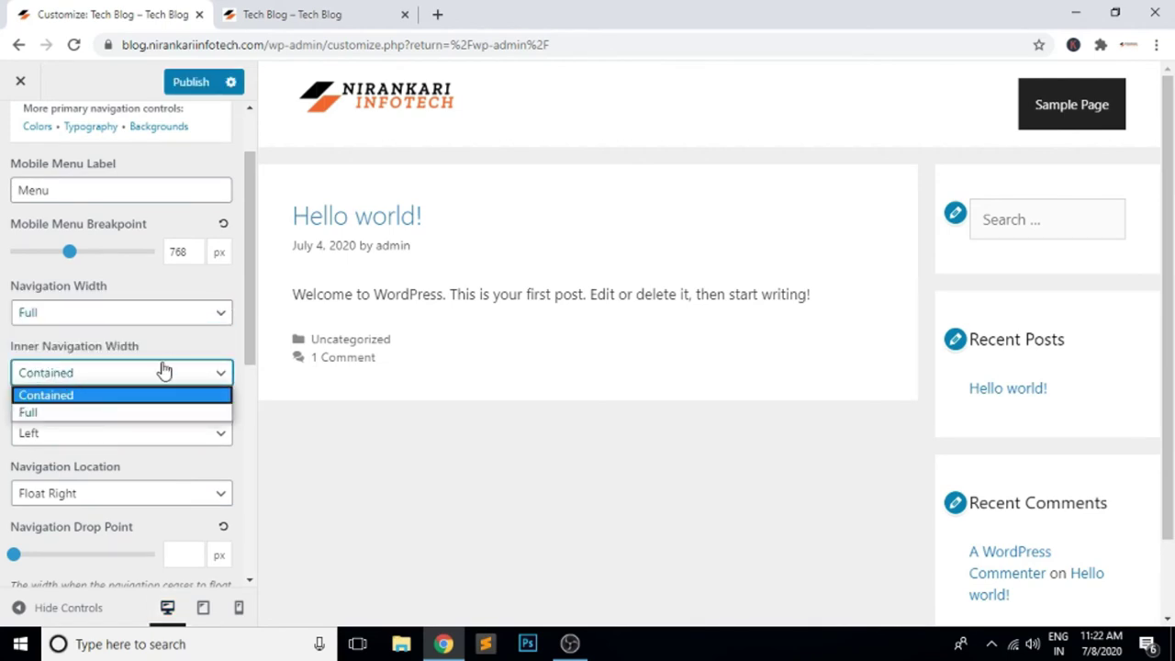
pyautogui.click(158, 396)
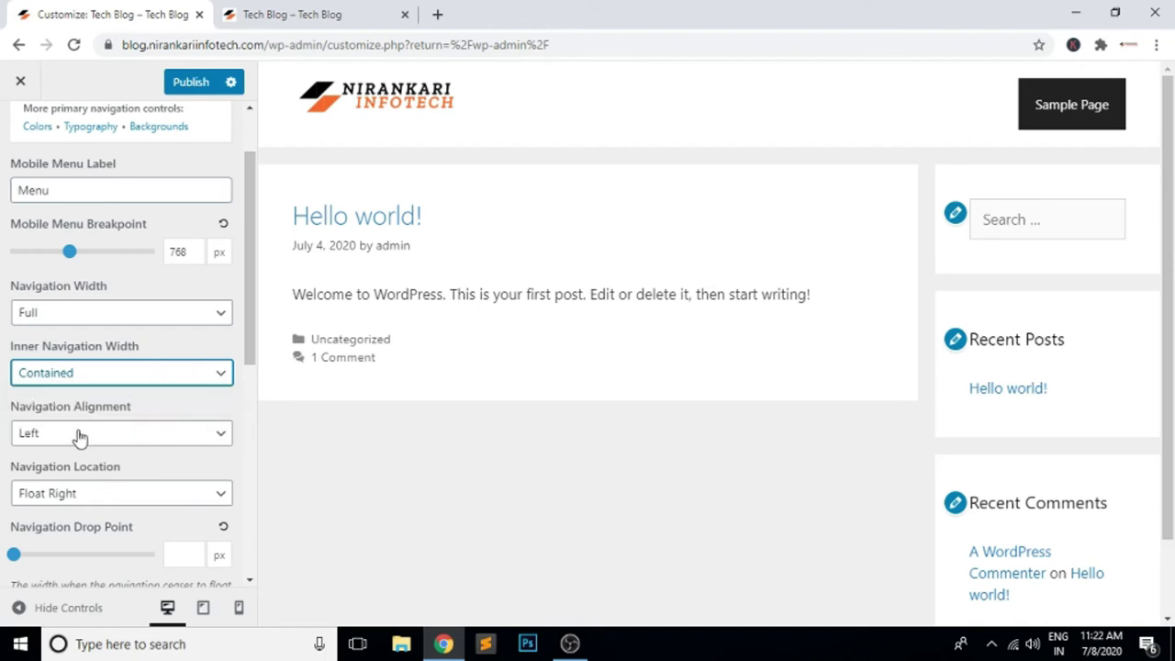
# Try the Center and Right navigation alignments in the preview and set the alignment back to Left.
pyautogui.click(202, 438)
pyautogui.click(55, 474)
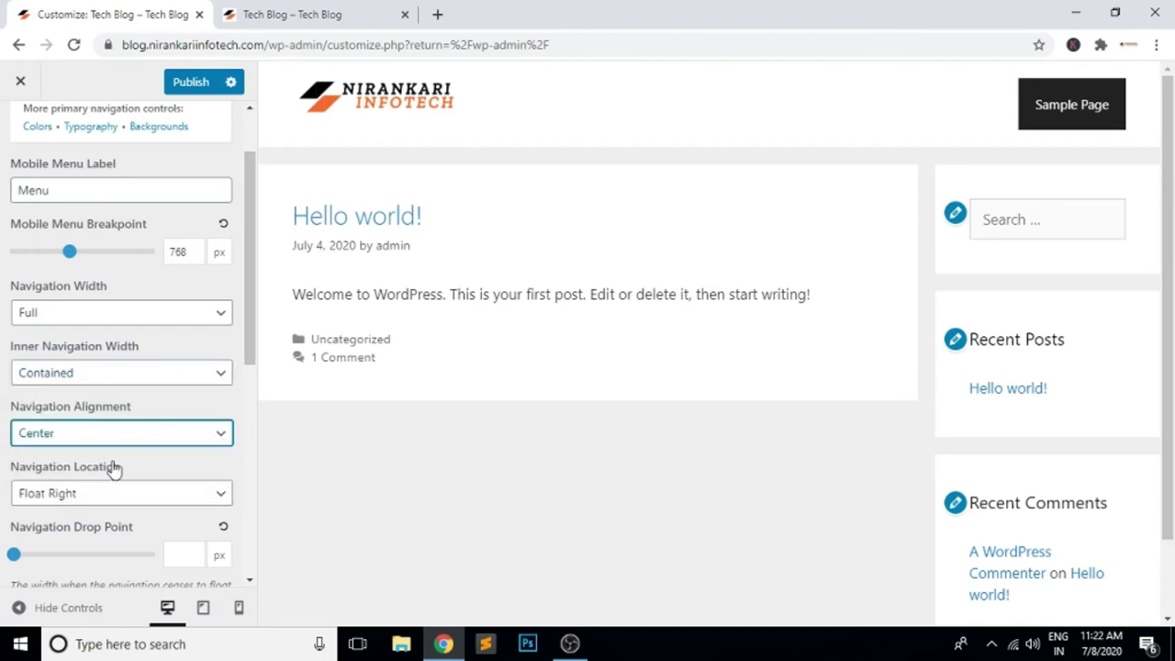
pyautogui.click(176, 444)
pyautogui.click(113, 488)
pyautogui.click(170, 438)
pyautogui.click(117, 453)
# Try the Float Left navigation location in the preview and set it back to Float Right.
pyautogui.click(196, 497)
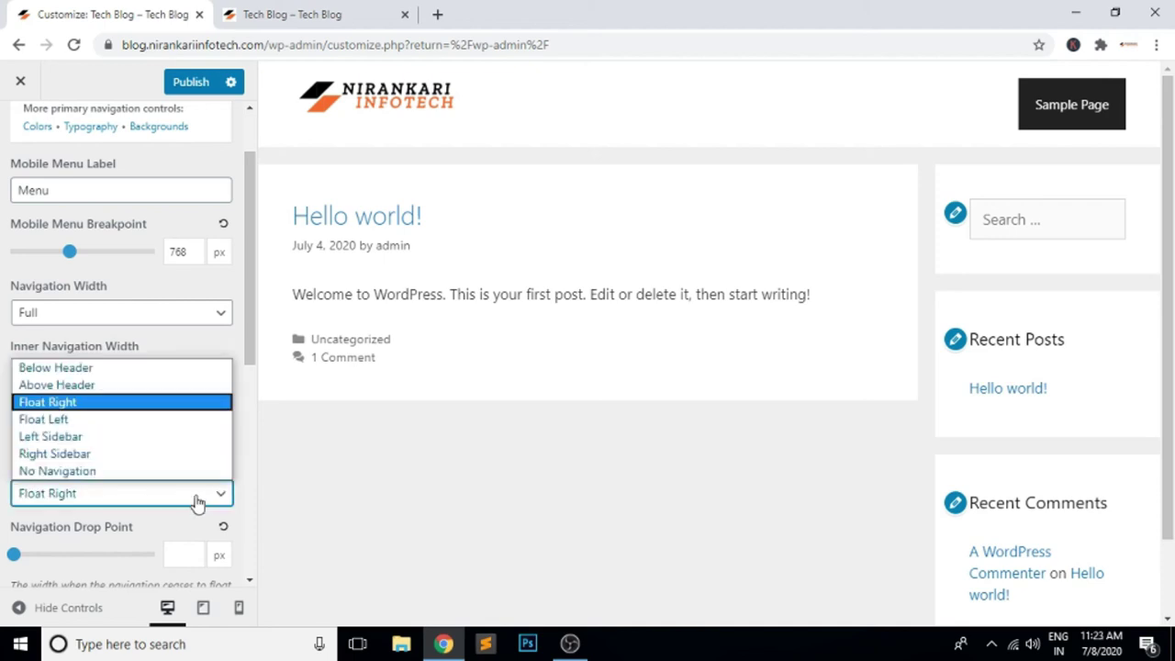
pyautogui.click(72, 423)
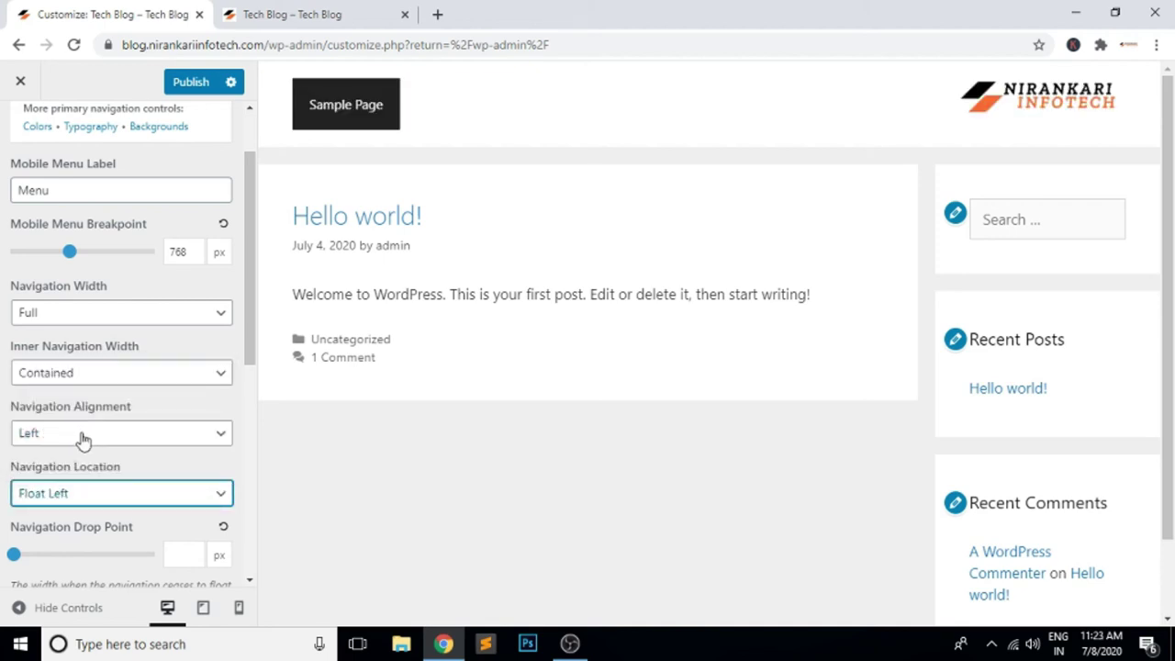
pyautogui.click(158, 494)
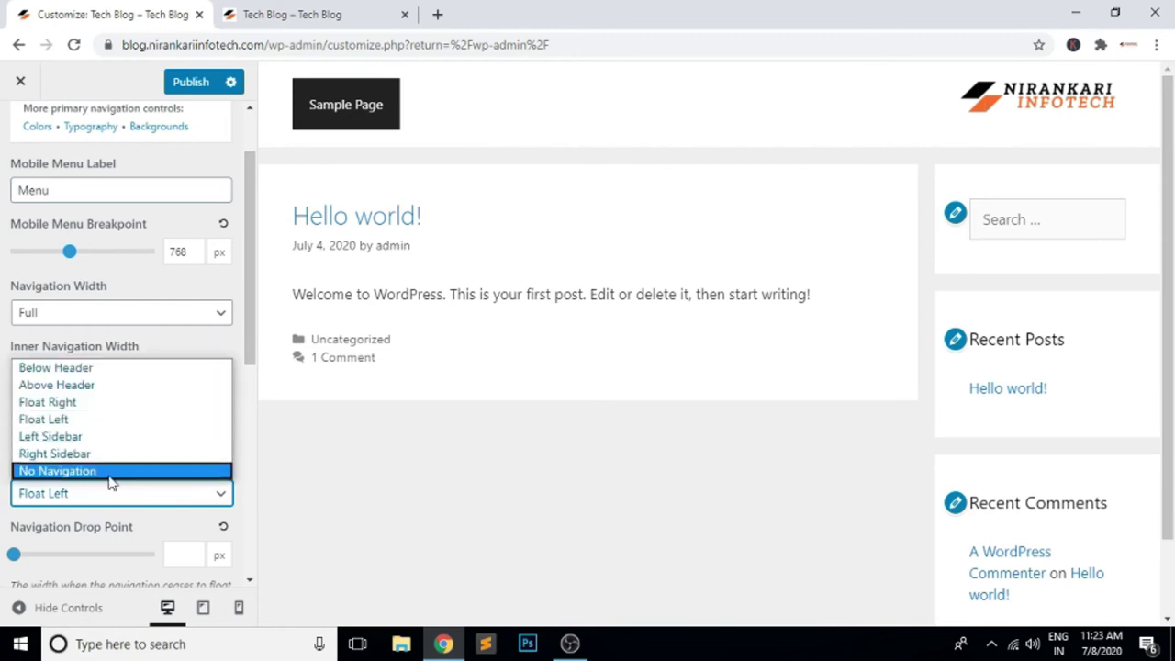
pyautogui.click(79, 404)
# Try the Above Header, Below Header, No Navigation and Right Sidebar navigation locations, and set the location back to Float Right.
pyautogui.click(164, 498)
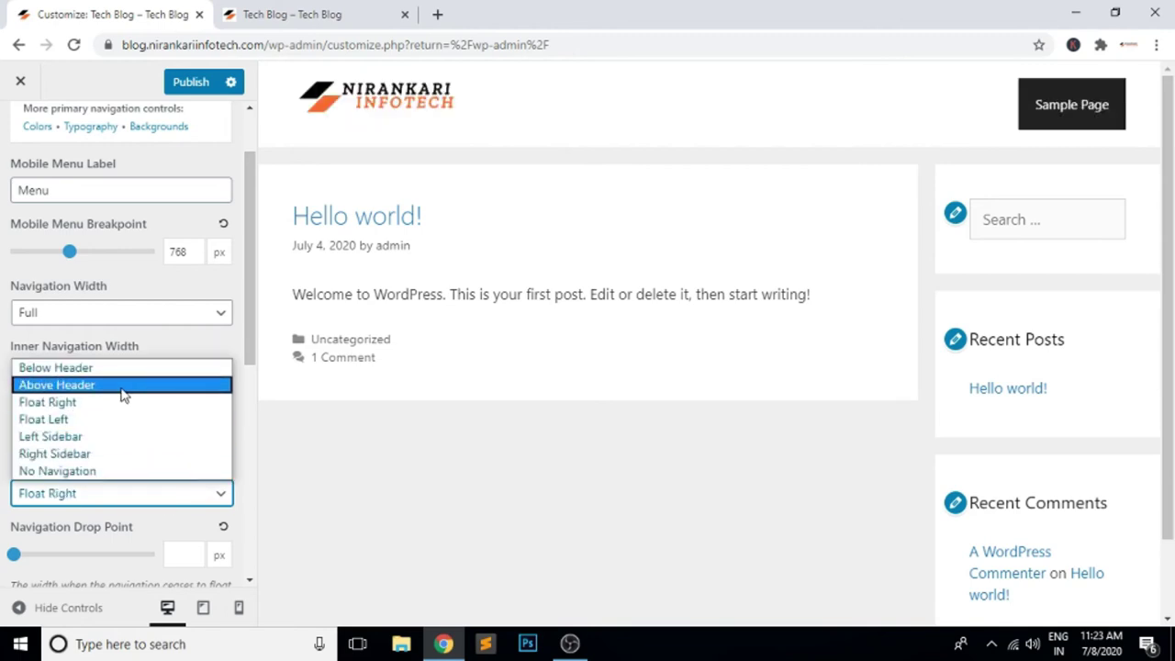
pyautogui.click(119, 386)
pyautogui.click(198, 495)
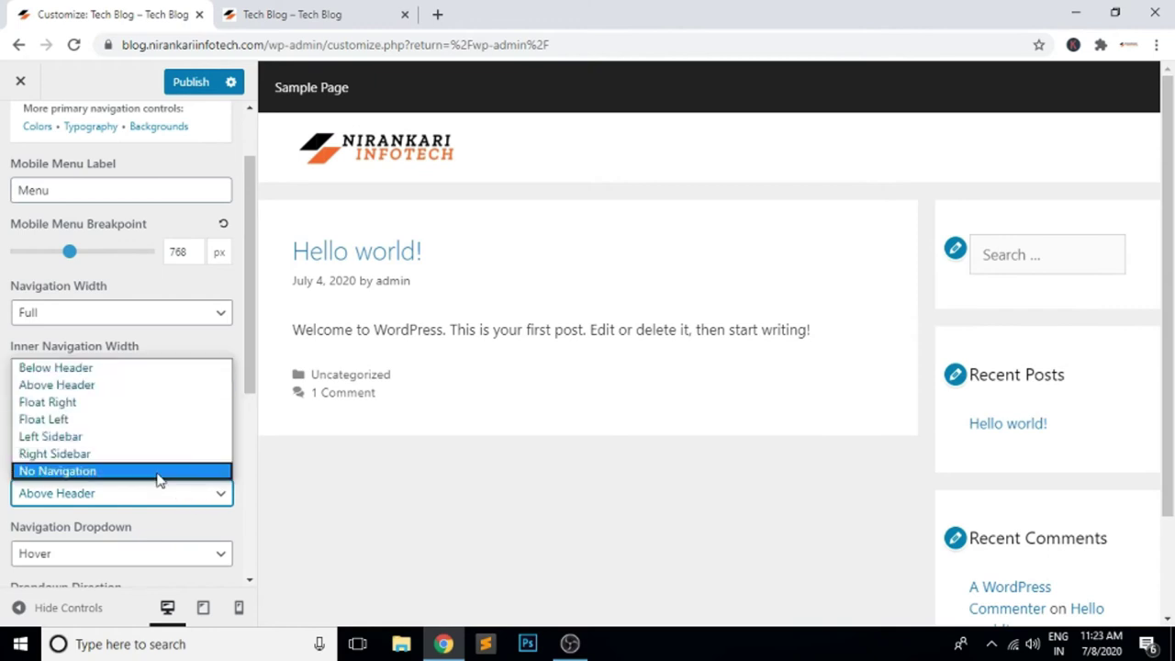
pyautogui.click(89, 371)
pyautogui.click(214, 511)
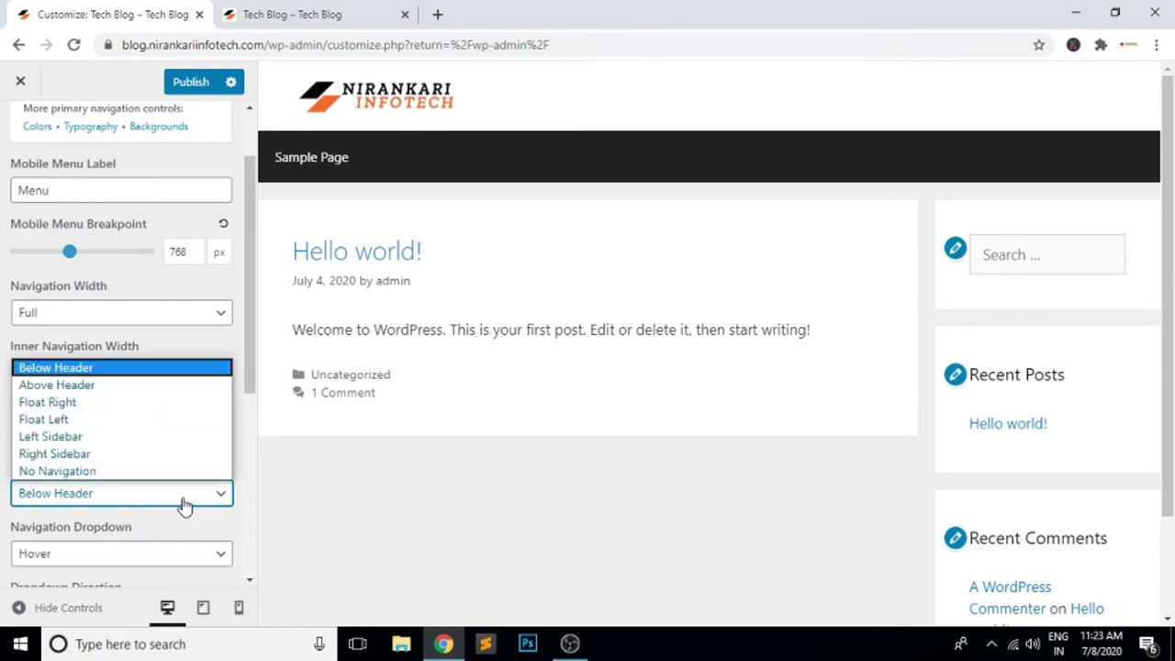
pyautogui.click(95, 471)
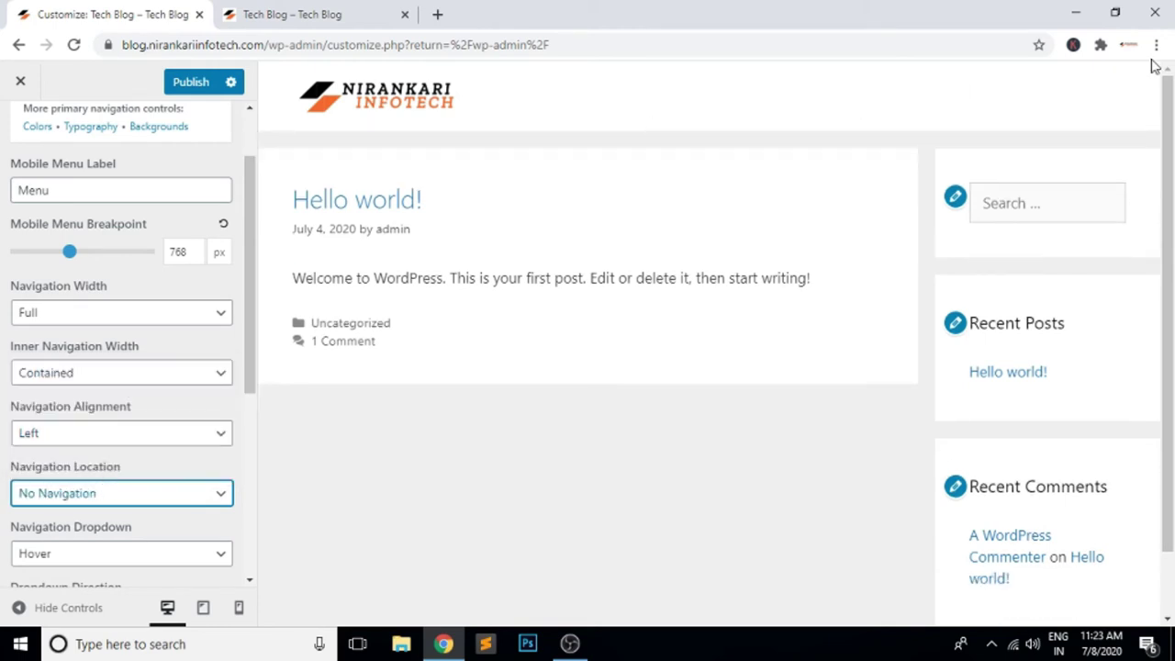
pyautogui.click(217, 493)
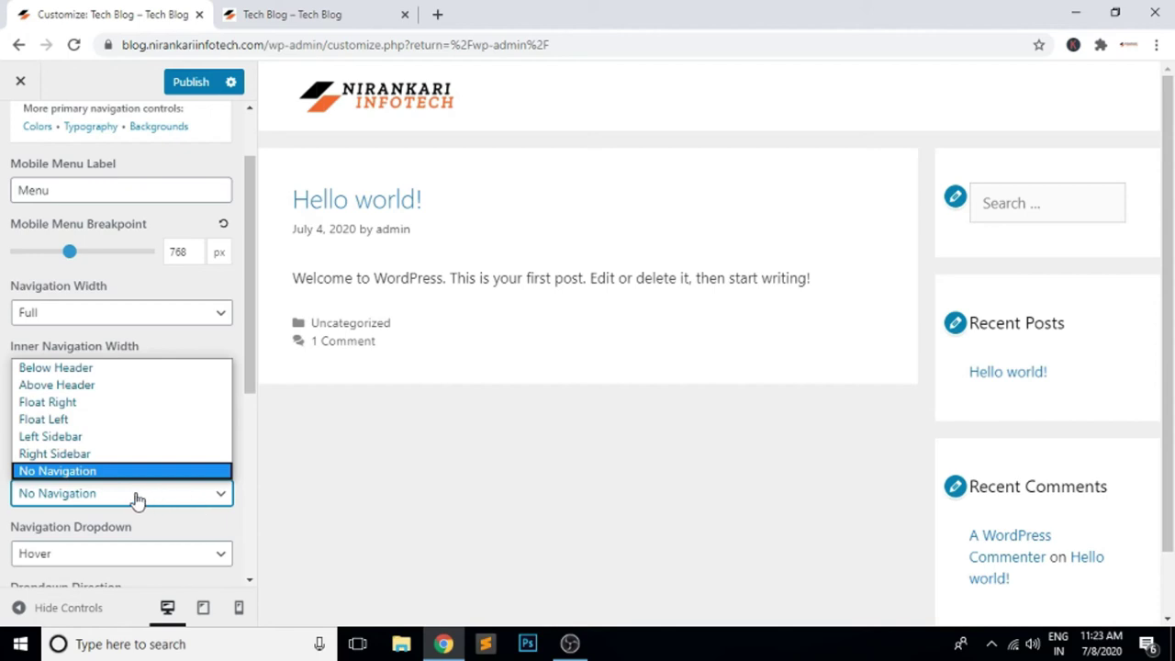
pyautogui.click(96, 458)
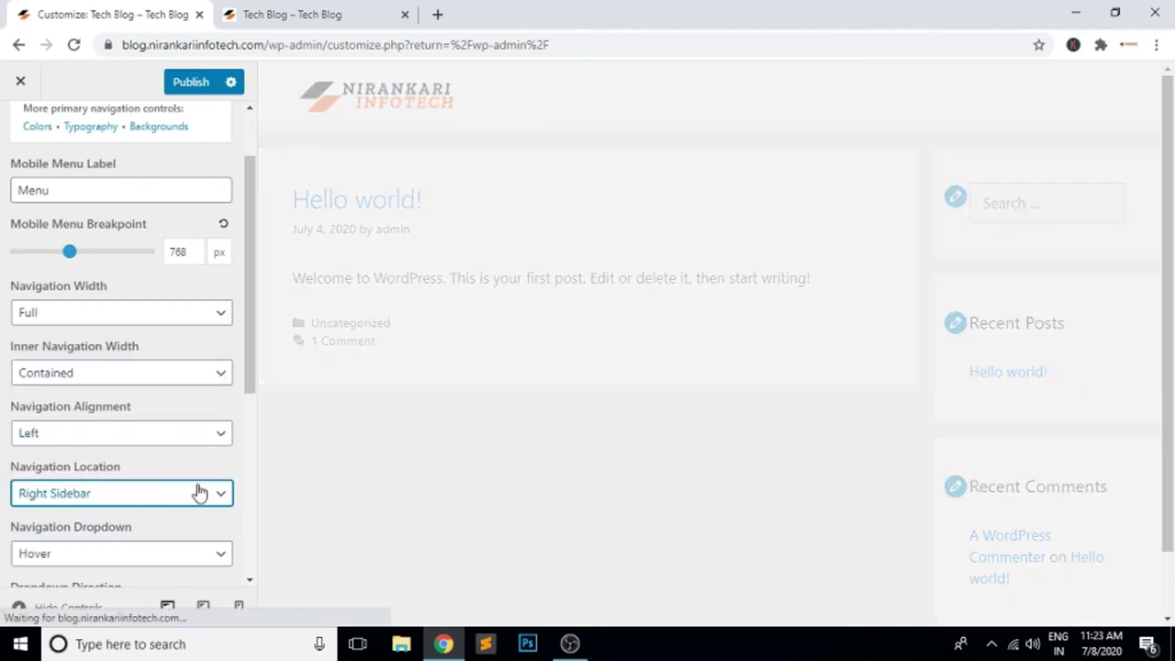
pyautogui.click(197, 492)
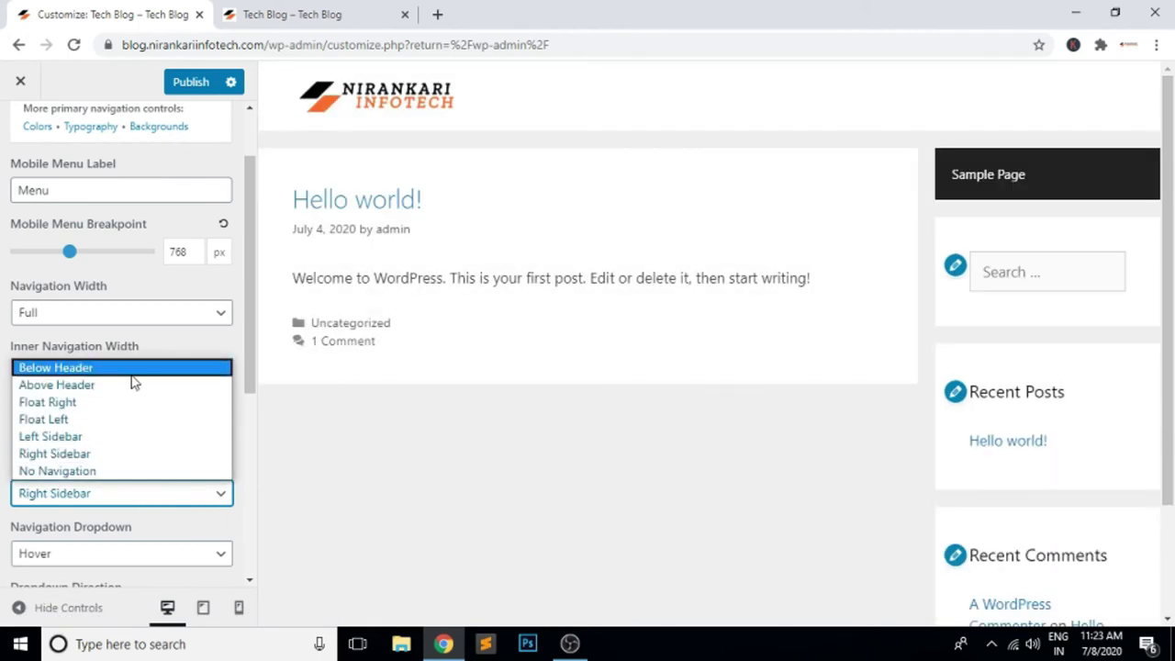
pyautogui.click(110, 408)
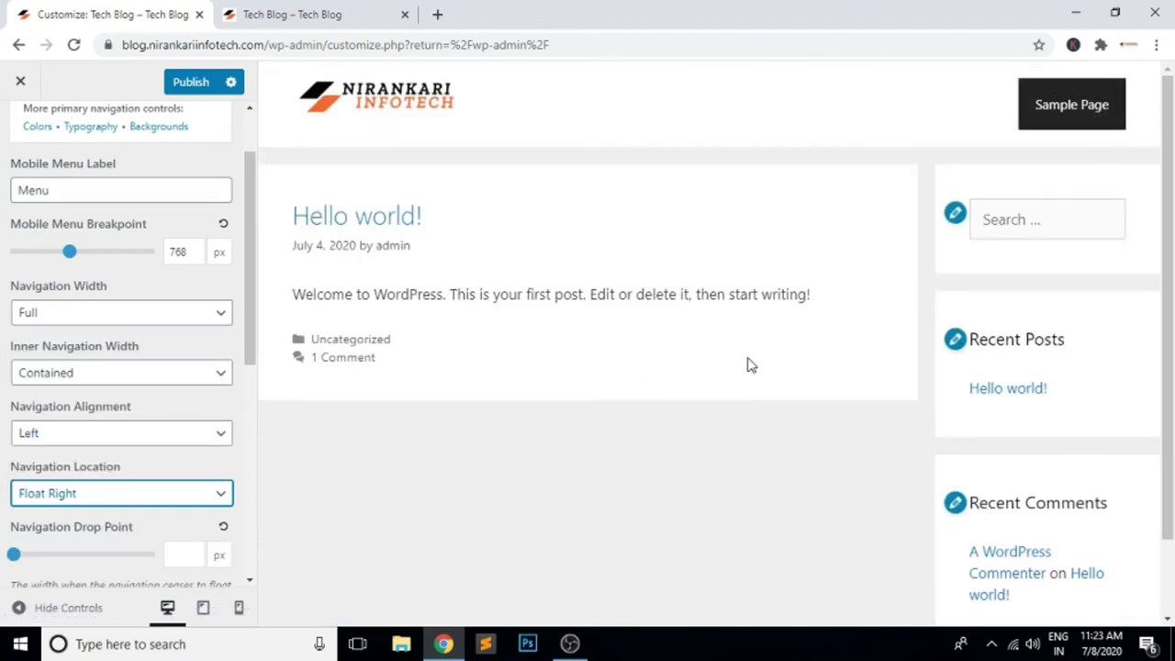
# Keep the dropdown direction at Right and enable the navigation search in the Primary Navigation settings.
pyautogui.click(254, 240)
pyautogui.moveTo(254, 241); pyautogui.dragTo(245, 330)
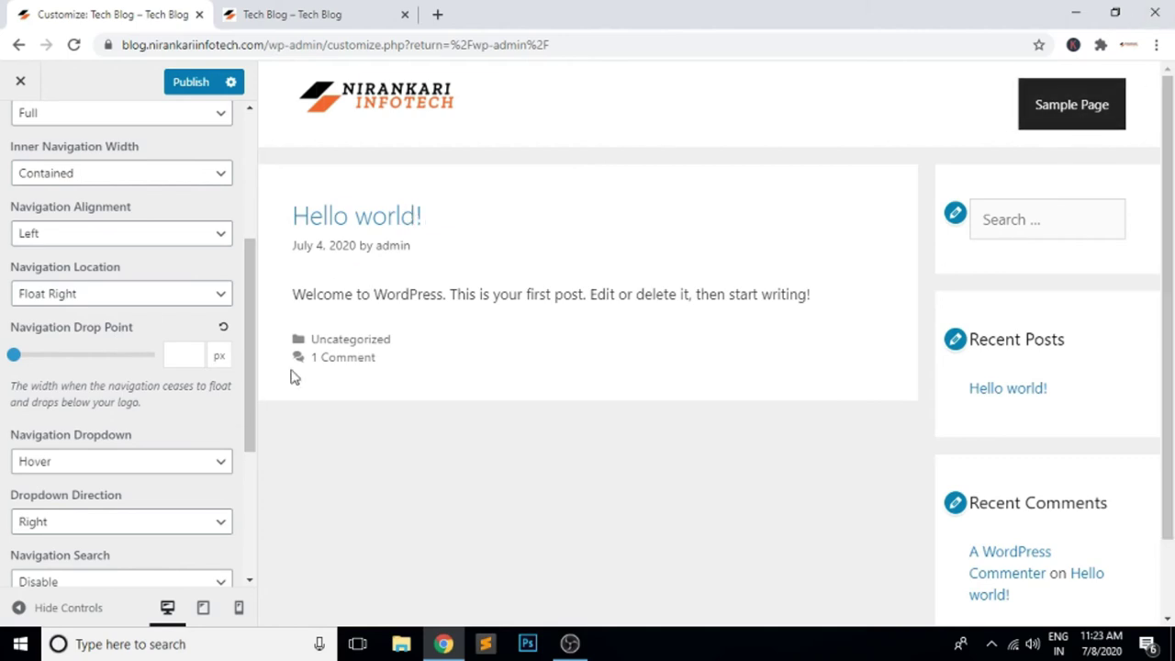
pyautogui.moveTo(248, 376); pyautogui.dragTo(245, 435)
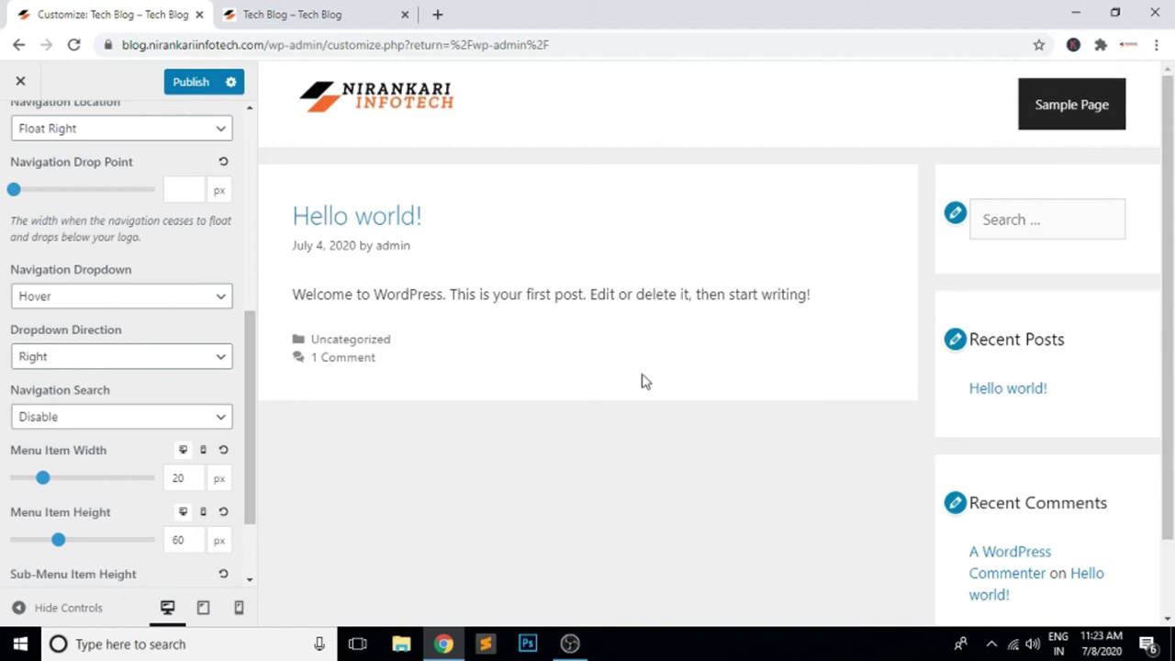
pyautogui.click(216, 360)
pyautogui.click(231, 381)
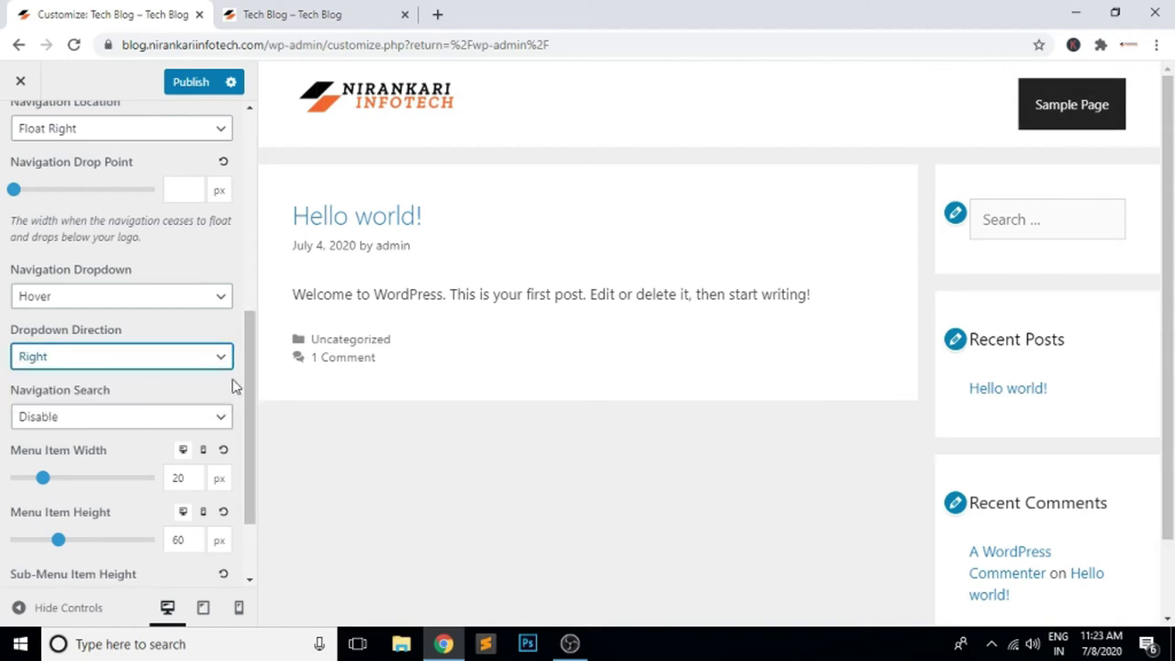
pyautogui.click(210, 428)
pyautogui.click(83, 439)
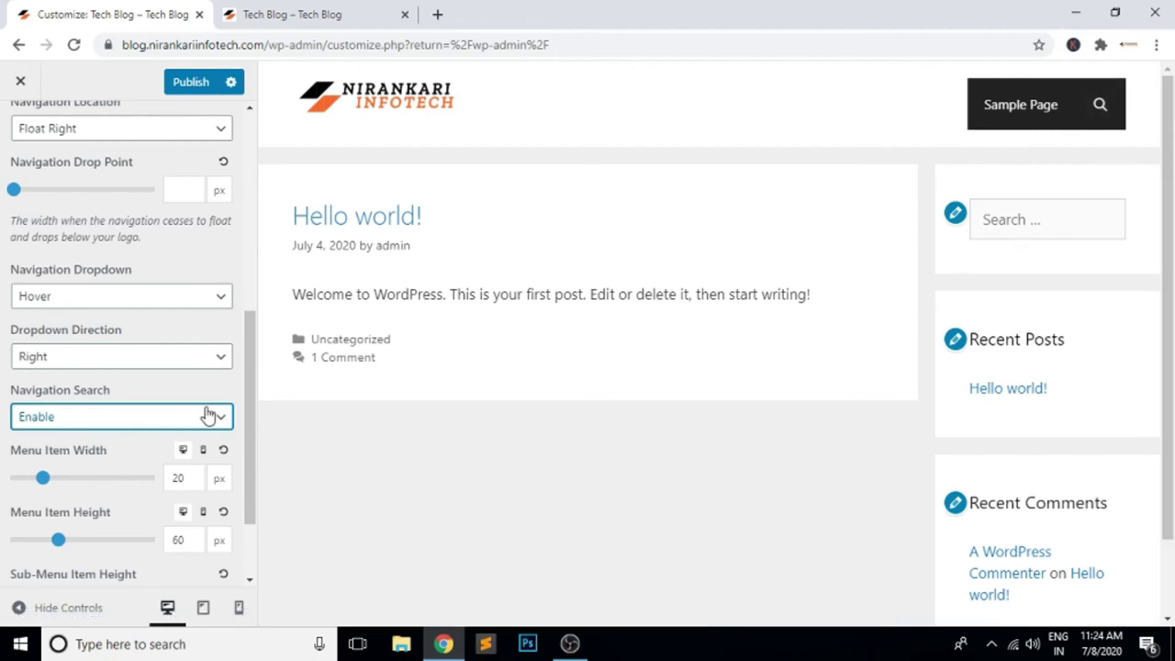
# Set the primary navigation's menu item height to 39 px.
pyautogui.scroll(-1, 209, 416)
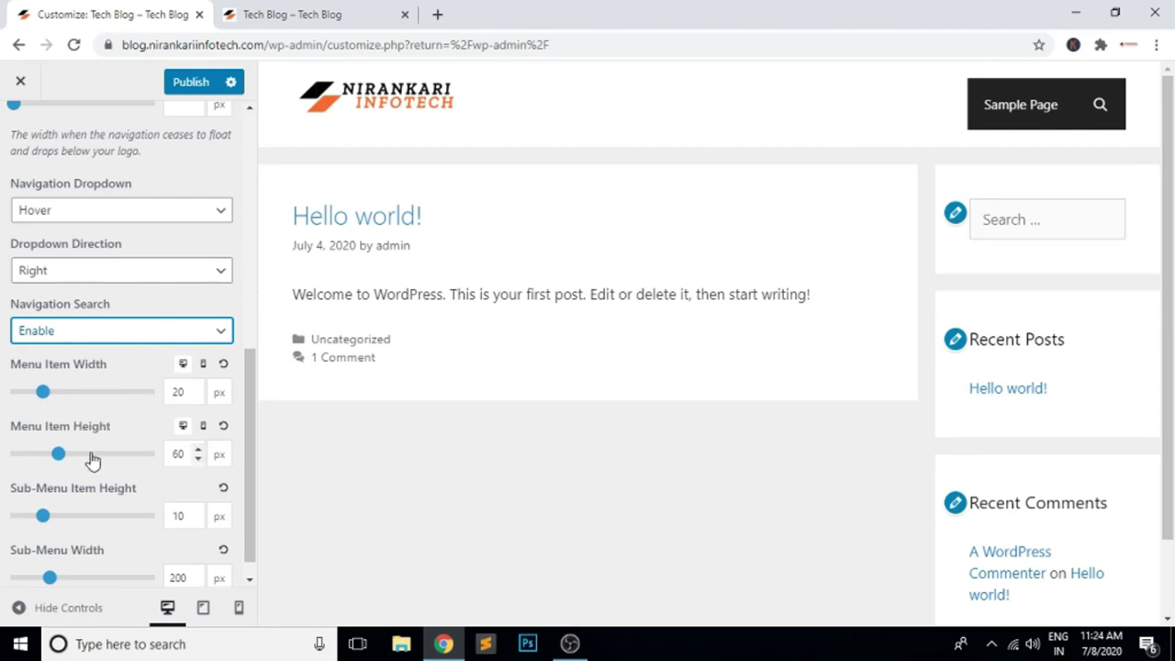
pyautogui.click(198, 458)
pyautogui.click(197, 459)
pyautogui.click(197, 458)
pyautogui.click(197, 458)
pyautogui.click(198, 458)
pyautogui.click(198, 458)
pyautogui.click(197, 459)
pyautogui.click(198, 458)
pyautogui.click(198, 458)
pyautogui.click(197, 459)
pyautogui.click(197, 458)
pyautogui.click(198, 459)
pyautogui.click(197, 458)
pyautogui.click(199, 459)
pyautogui.click(198, 460)
pyautogui.click(199, 459)
pyautogui.click(198, 459)
pyautogui.click(199, 459)
pyautogui.click(199, 459)
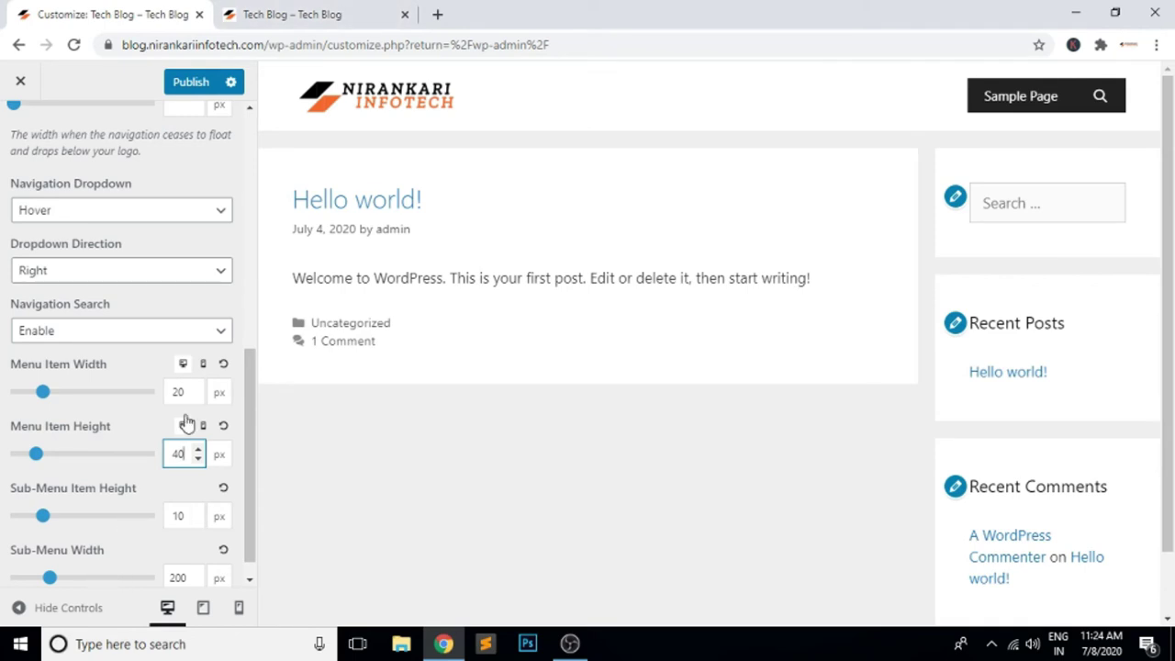
pyautogui.scroll(-1, 178, 461)
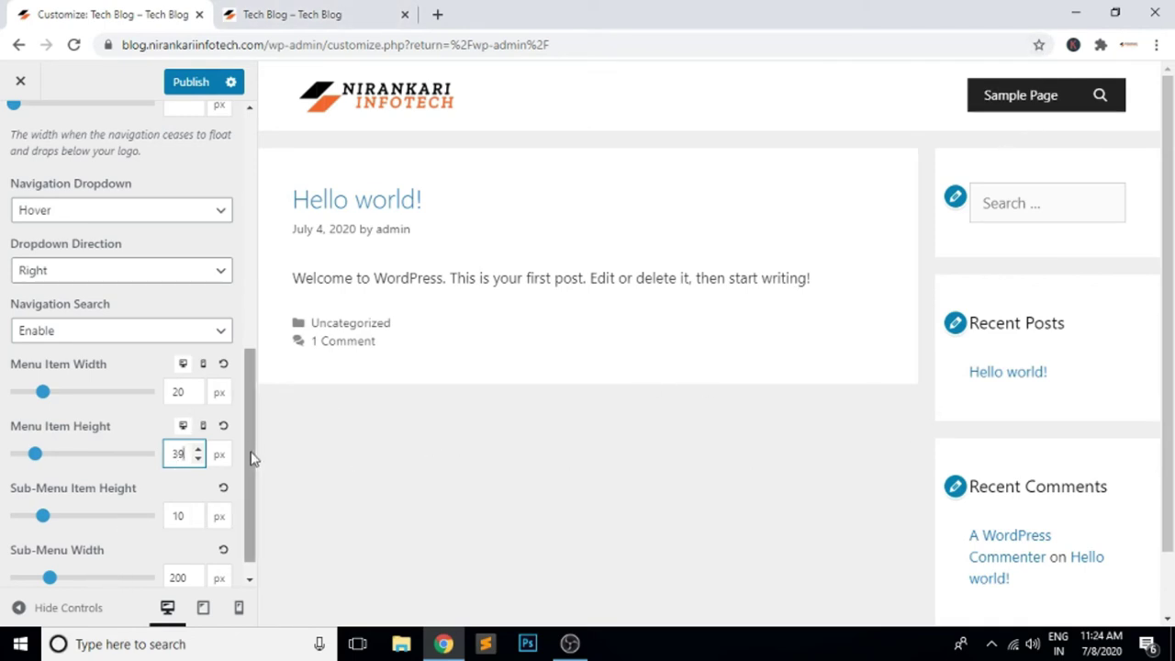
# Publish the primary navigation changes and reload the live blog to check its header.
pyautogui.moveTo(252, 454); pyautogui.dragTo(255, 486)
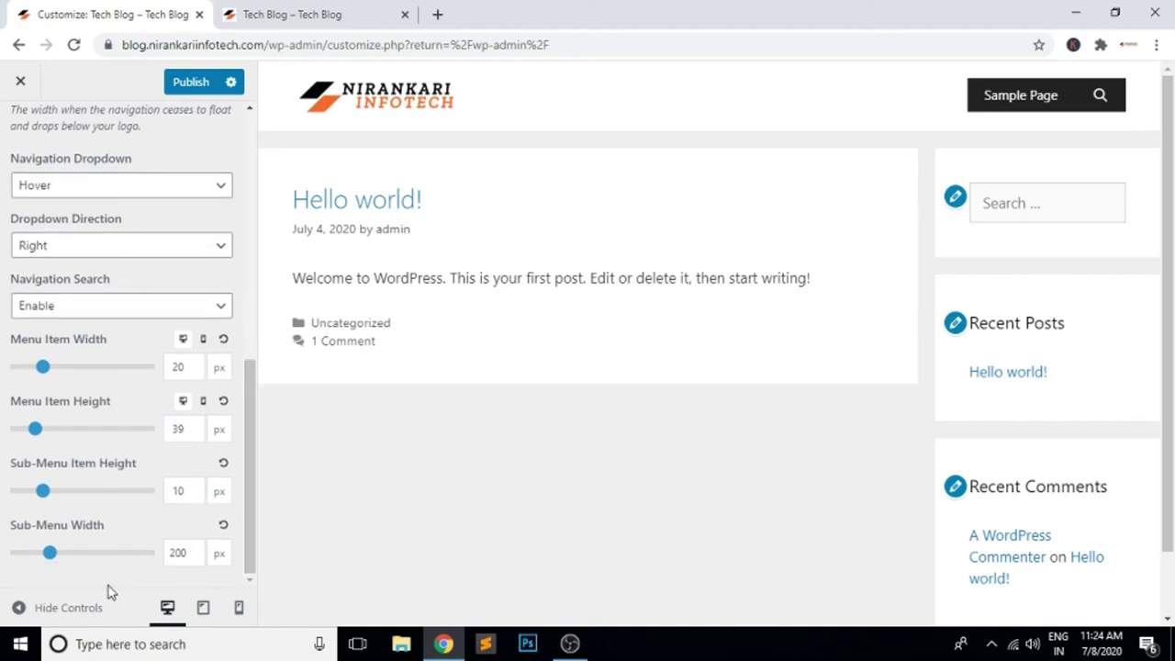
pyautogui.click(190, 84)
pyautogui.click(336, 16)
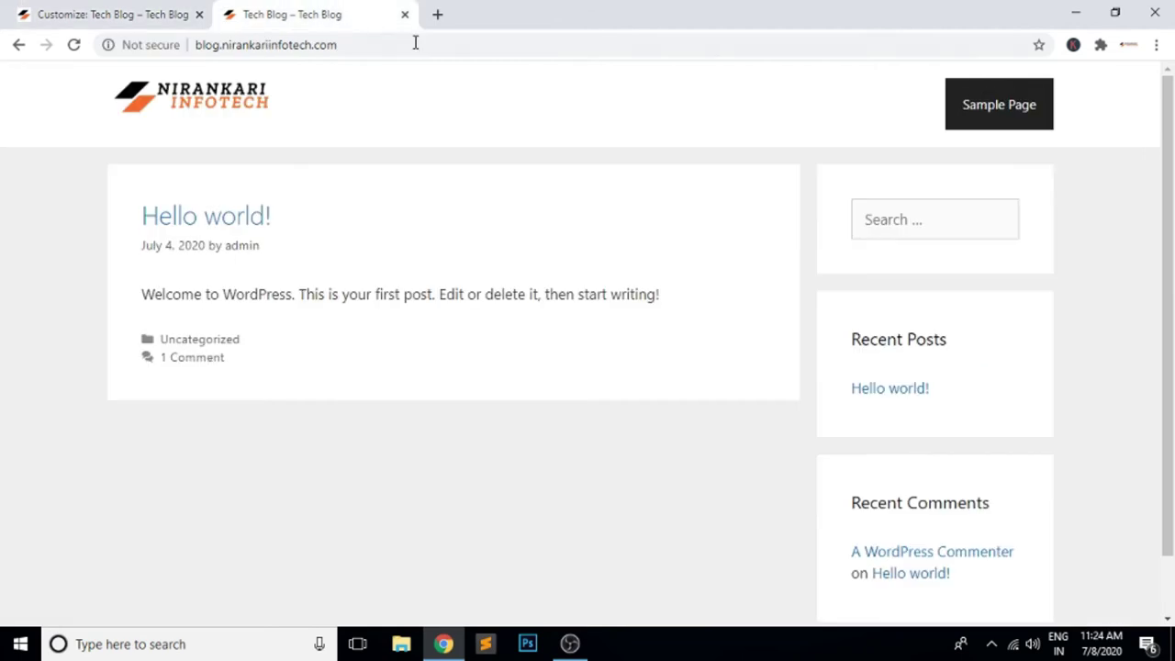
pyautogui.click(455, 46)
pyautogui.press('Return')
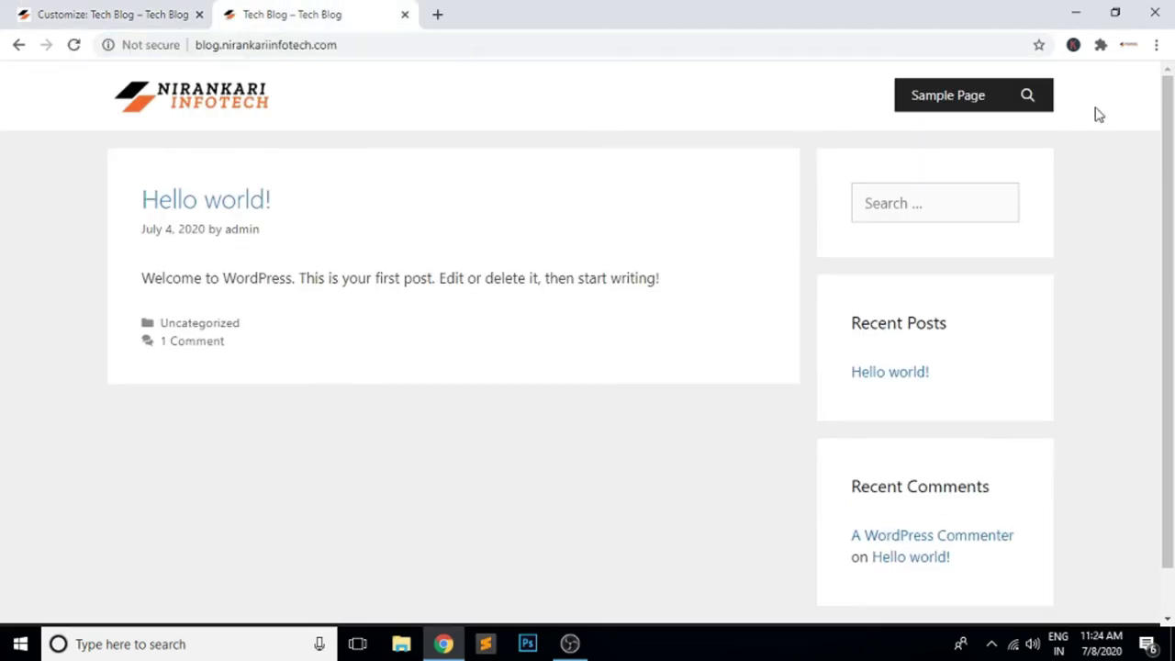
# Go back to the Customizer and return from Primary Navigation to the list of Layout sections.
pyautogui.click(107, 20)
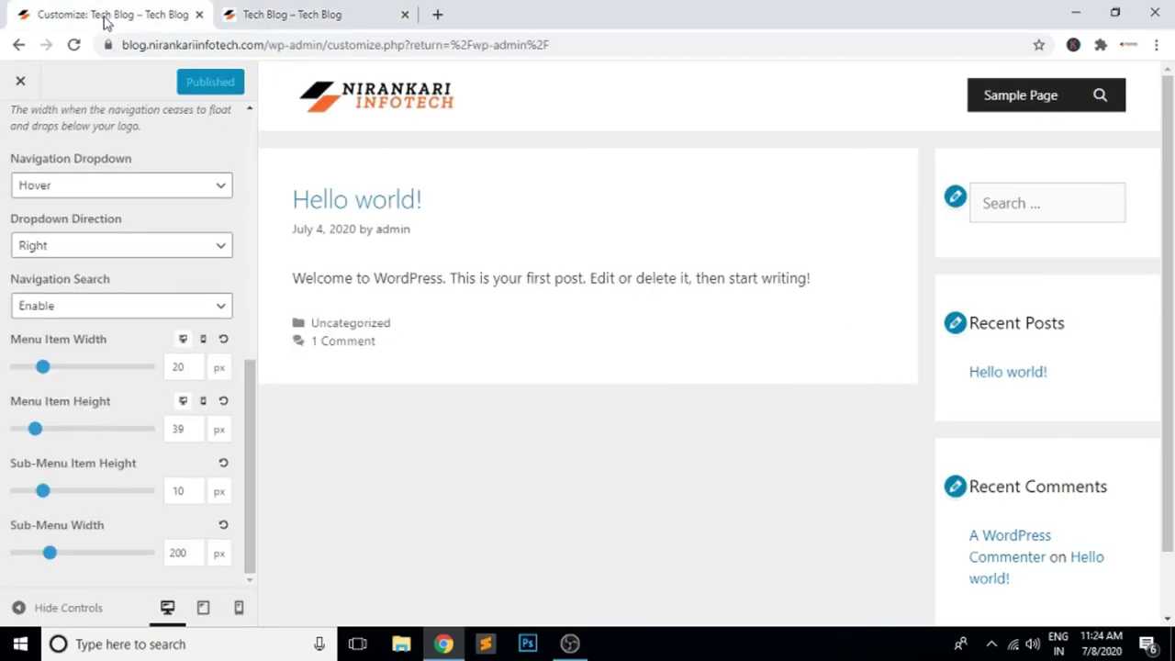
pyautogui.scroll(5, 137, 223)
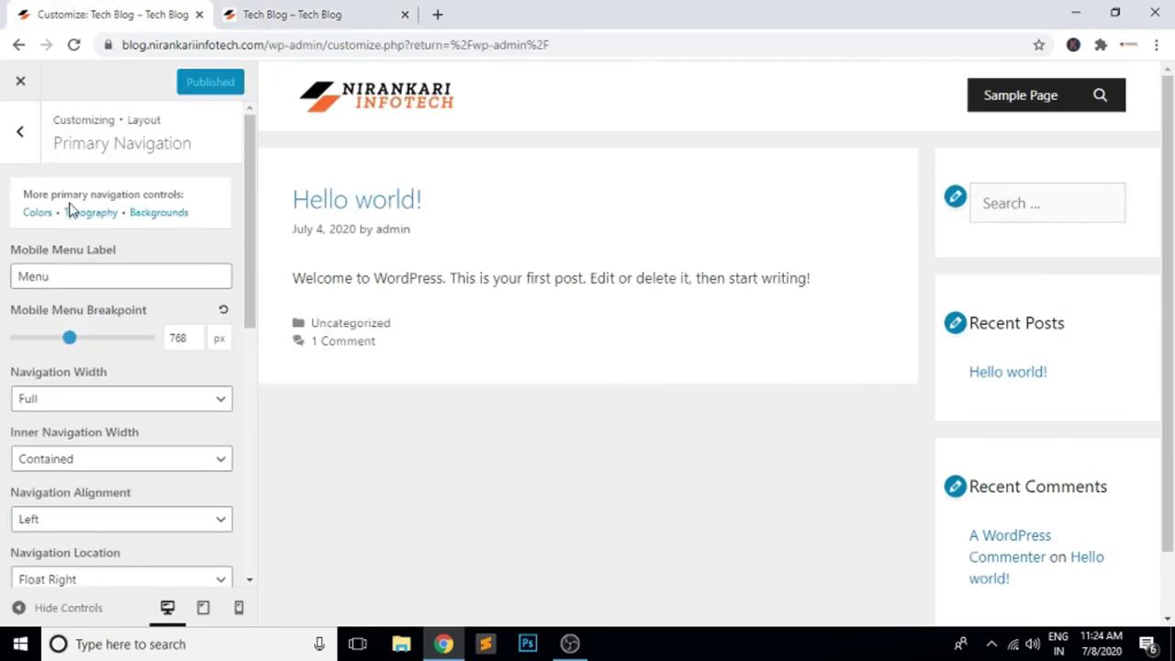
pyautogui.click(22, 135)
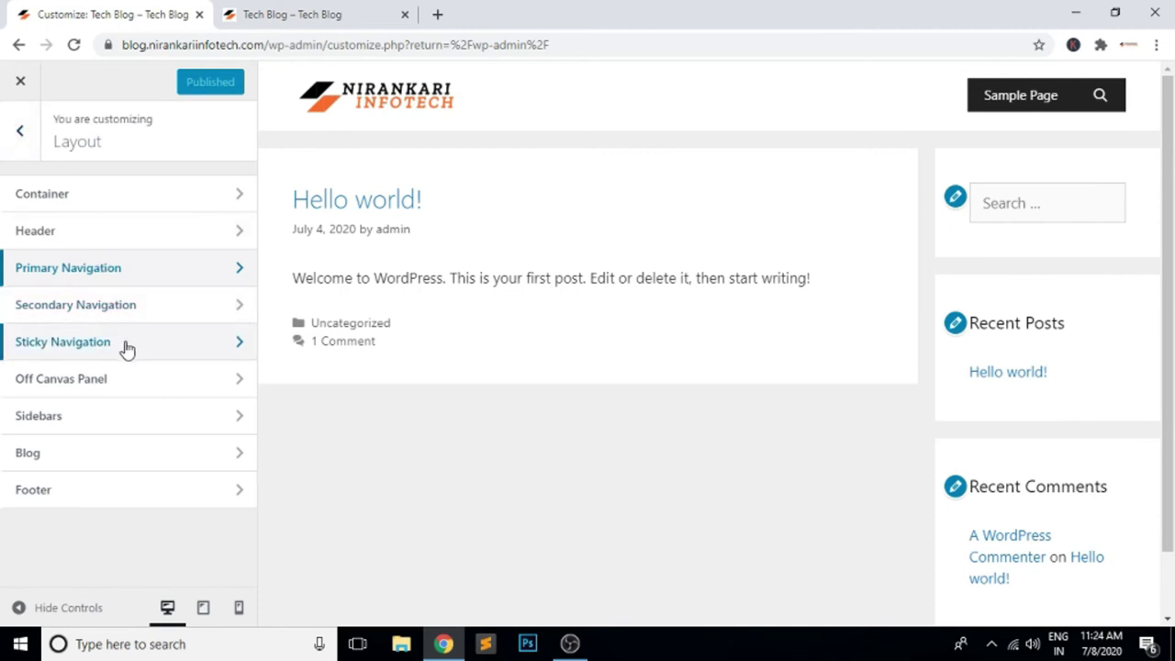
# Examine how the header and navigation behave on the live blog while the page scrolls.
pyautogui.click(352, 23)
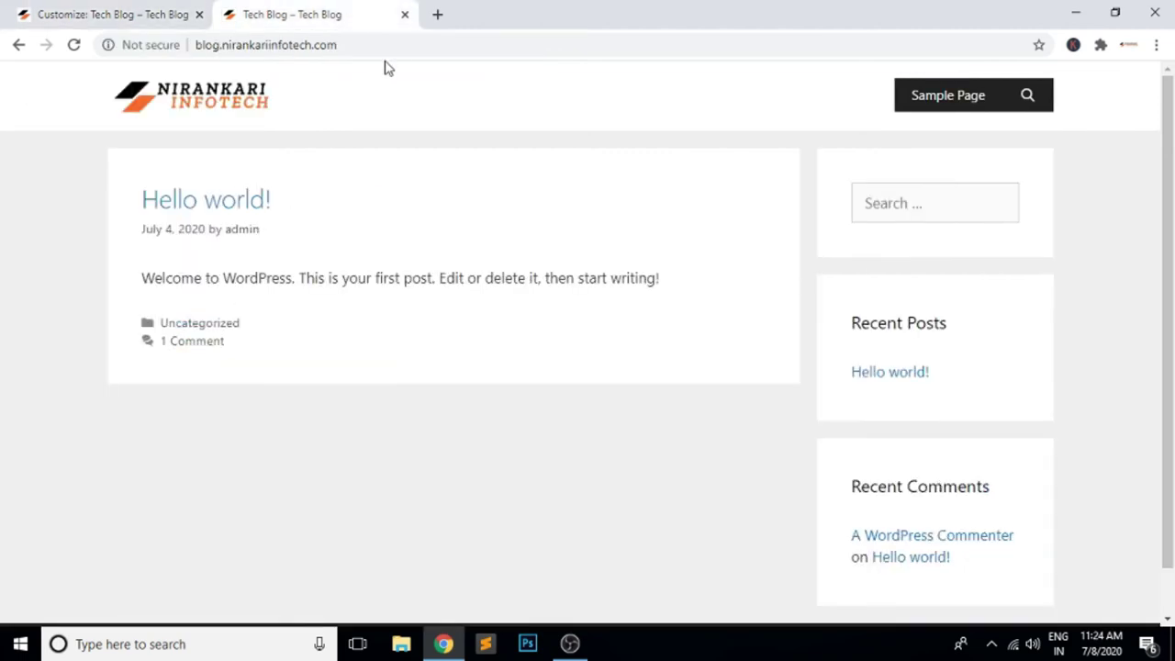
pyautogui.scroll(-1, 526, 158)
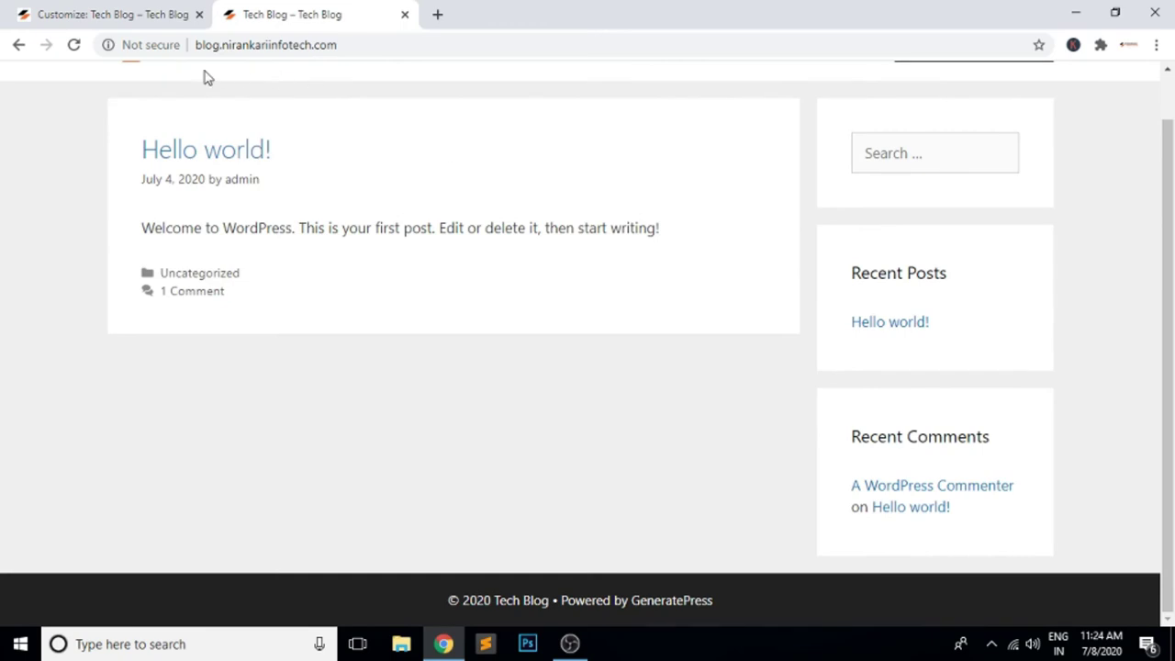
pyautogui.scroll(1, 468, 156)
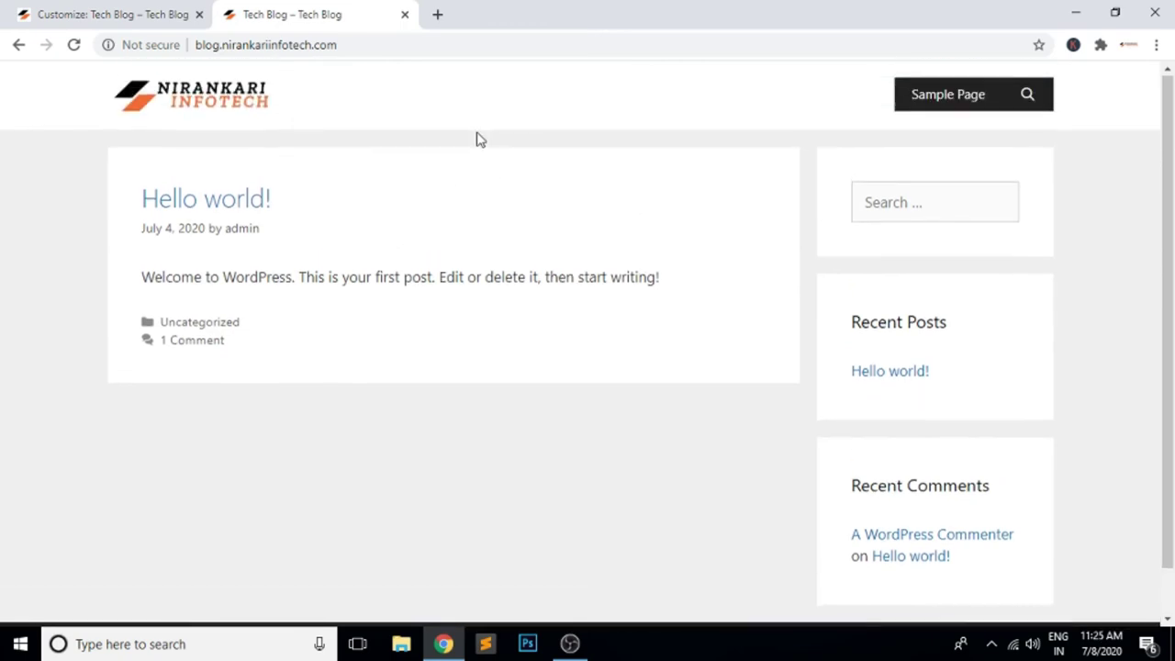
# Set Sticky Navigation to On in the Customizer's layout settings and publish the change.
pyautogui.click(147, 15)
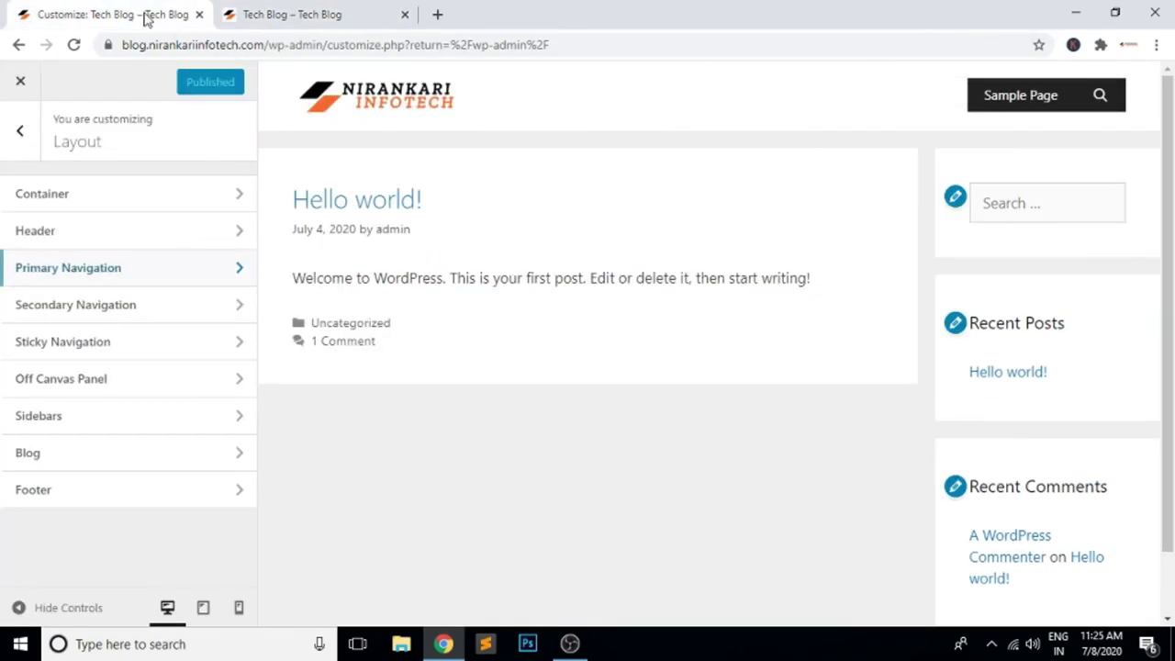
pyautogui.click(125, 349)
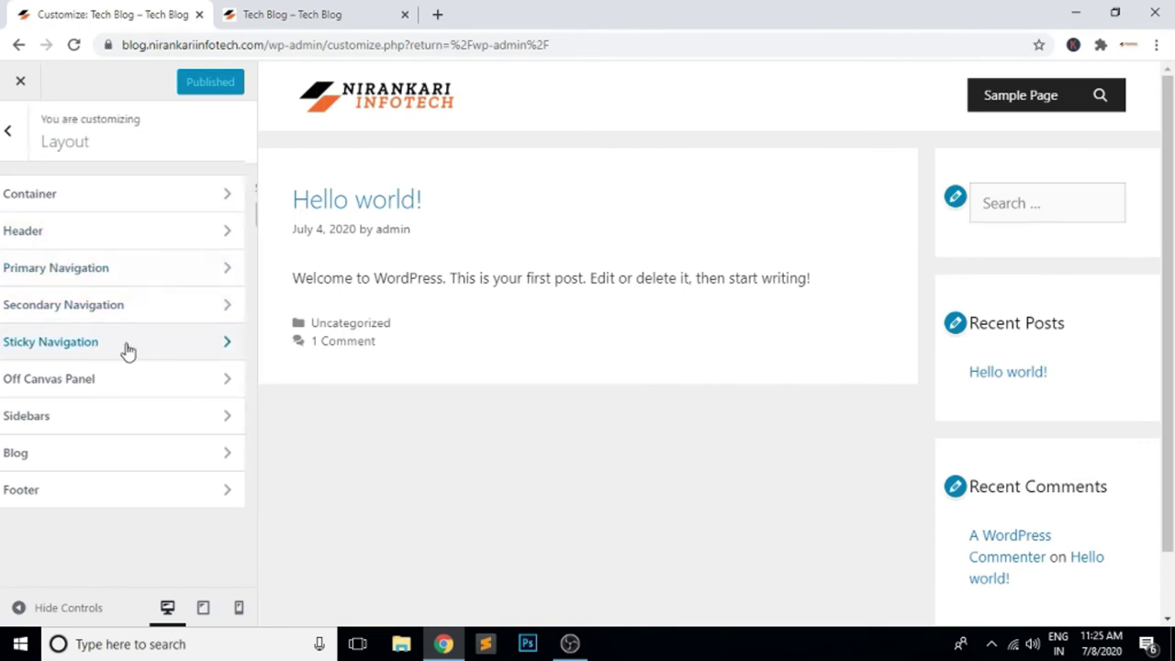
pyautogui.click(192, 218)
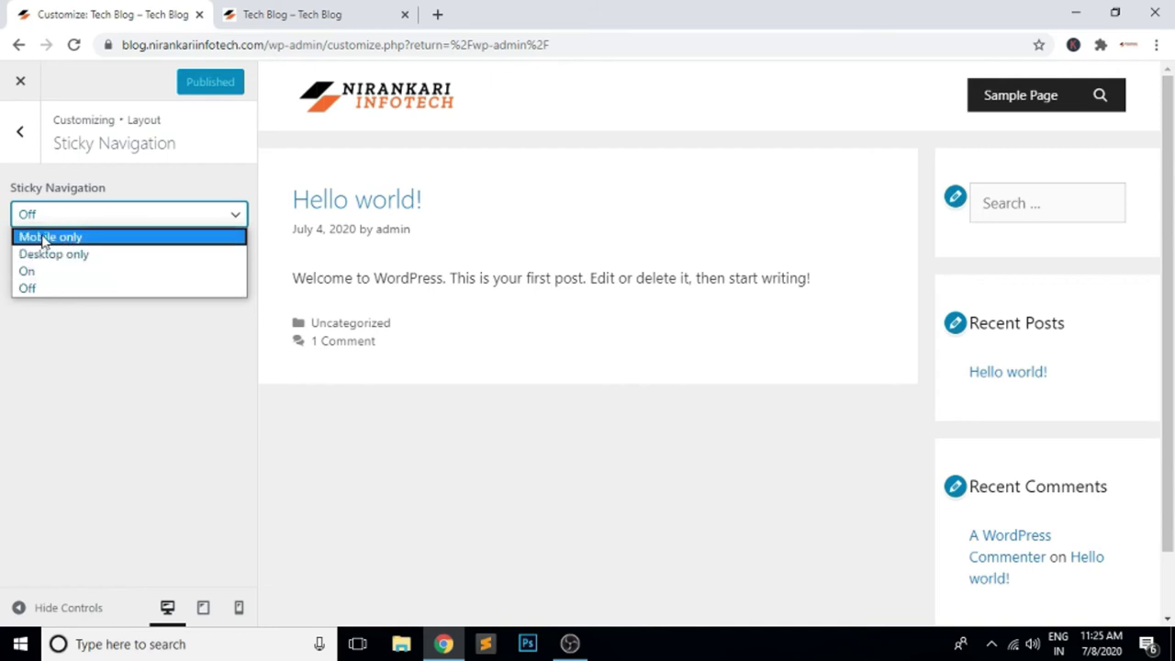
pyautogui.click(64, 273)
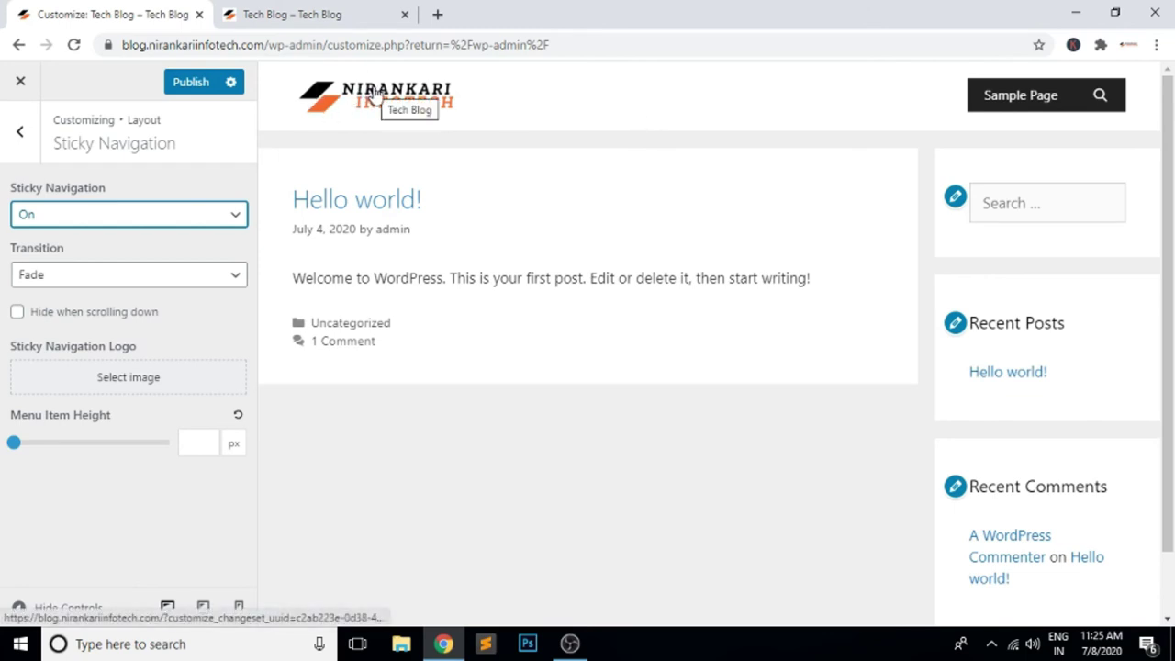
pyautogui.click(187, 85)
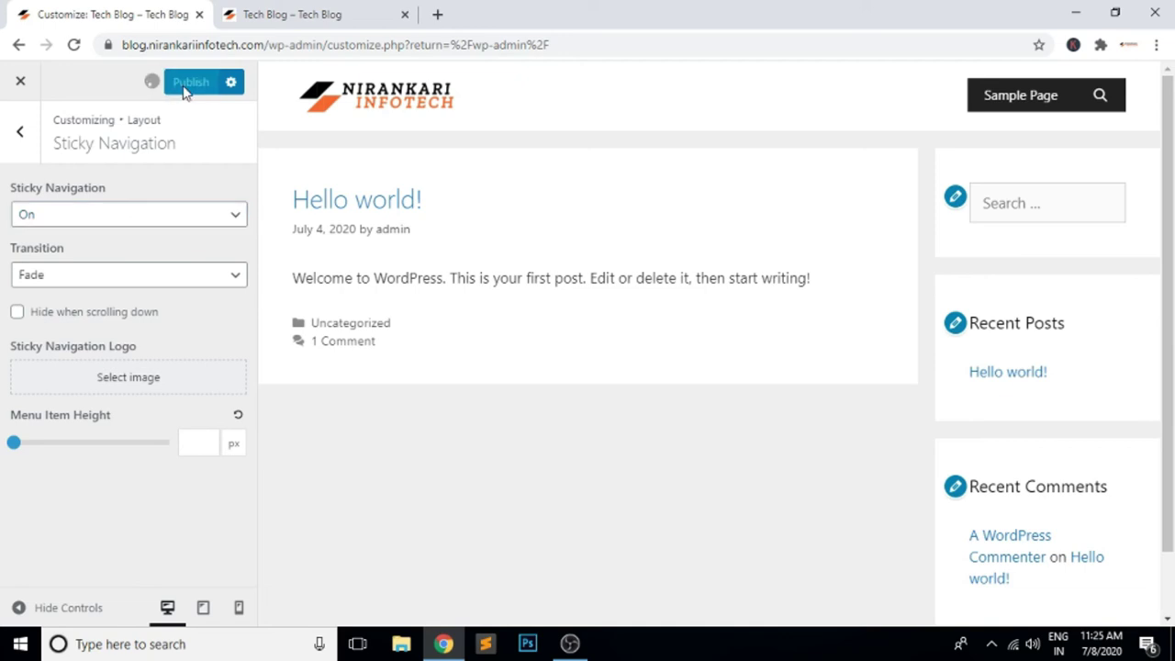
# Reload the live blog and check the sticky navigation by scrolling the page down and back up.
pyautogui.click(315, 14)
pyautogui.click(424, 36)
pyautogui.press('Return')
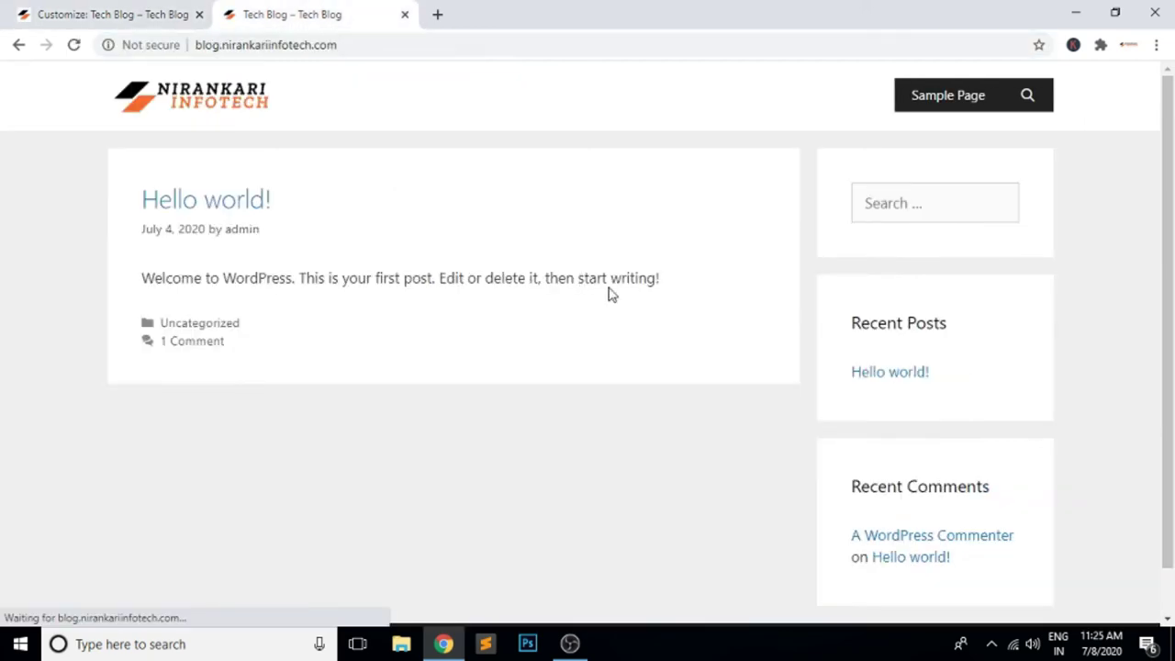
pyautogui.scroll(-1, 617, 296)
pyautogui.scroll(1, 696, 401)
pyautogui.scroll(-1, 698, 401)
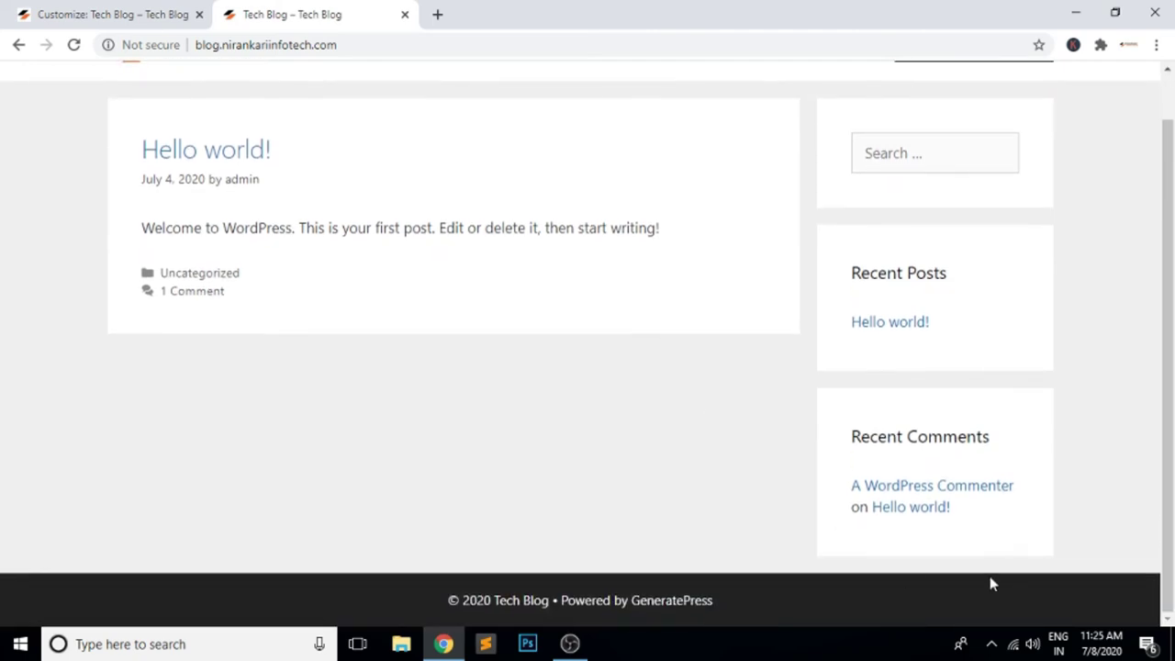
pyautogui.scroll(1, 584, 437)
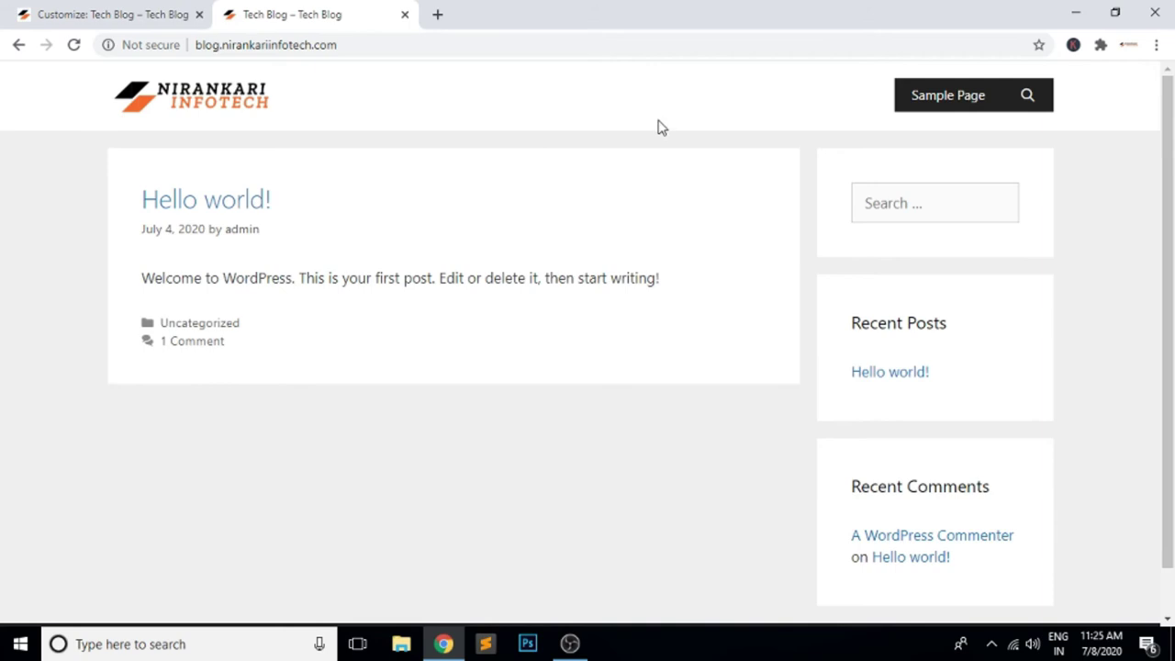
# Return to the Customizer's Layout sections and open the Footer settings down to the widget, padding and copyright options.
pyautogui.click(127, 15)
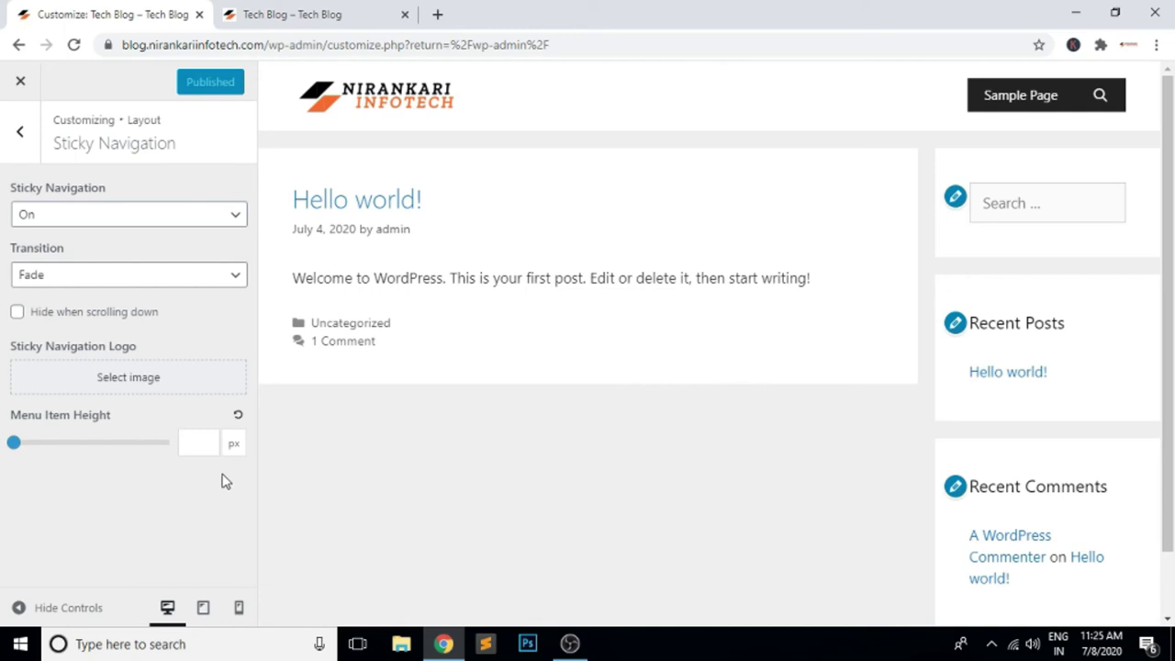
pyautogui.click(28, 151)
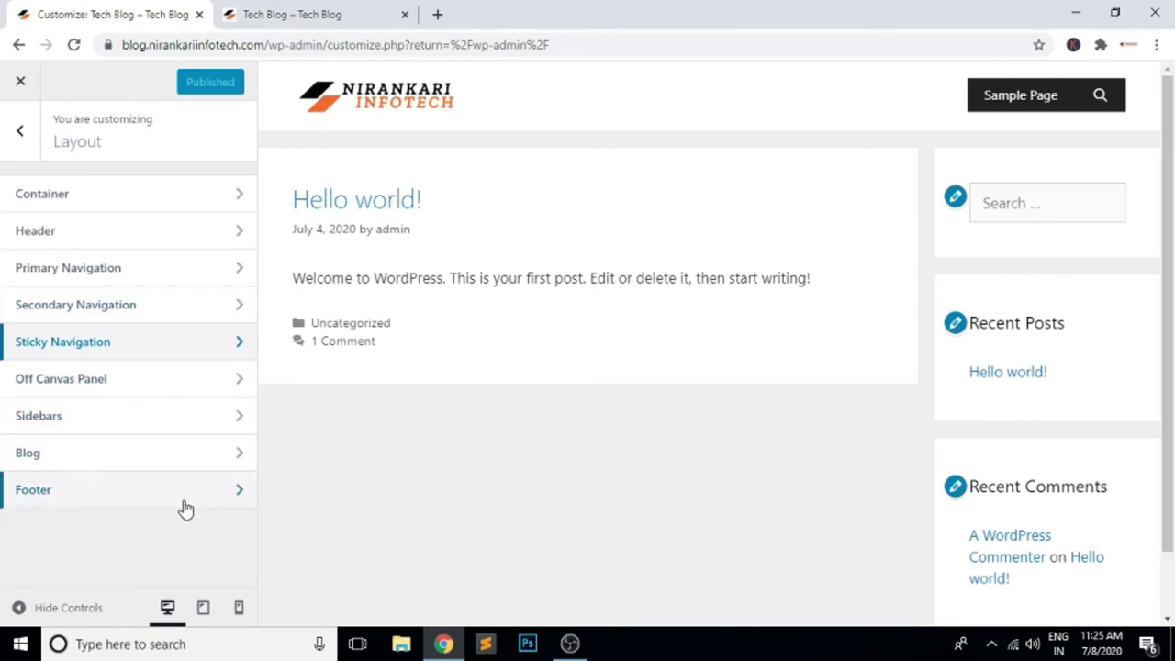
pyautogui.click(218, 502)
pyautogui.scroll(-3, 147, 249)
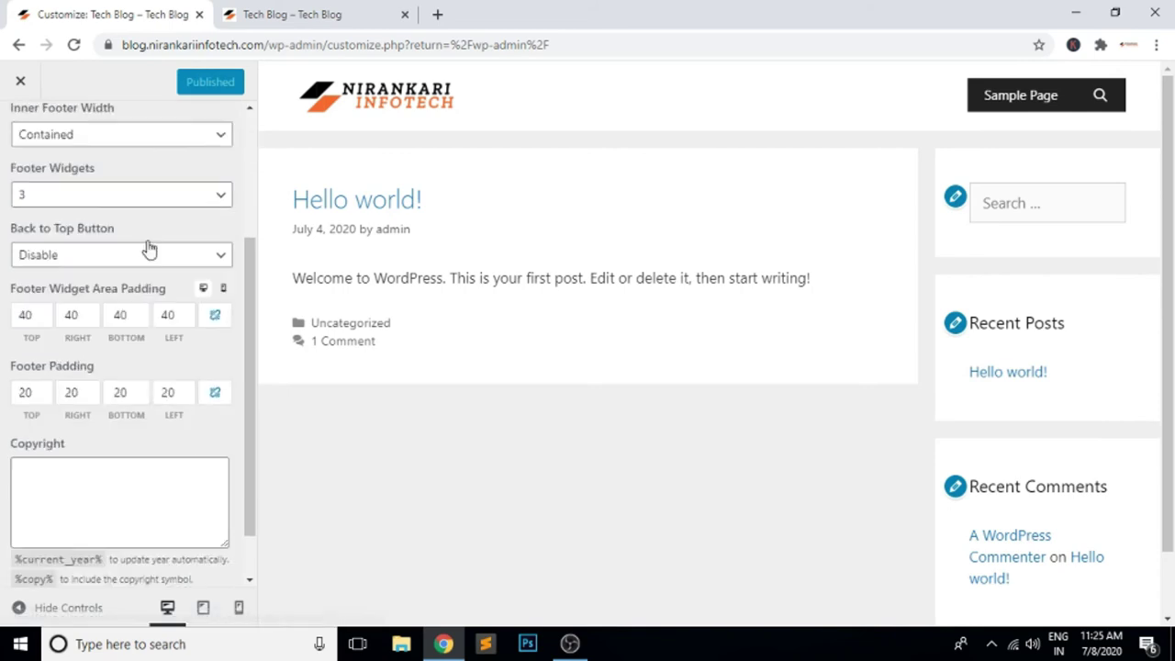
# Enter "Design Develop by Nirankari Infotech" as the footer's copyright text and publish the change.
pyautogui.scroll(-1, 820, 457)
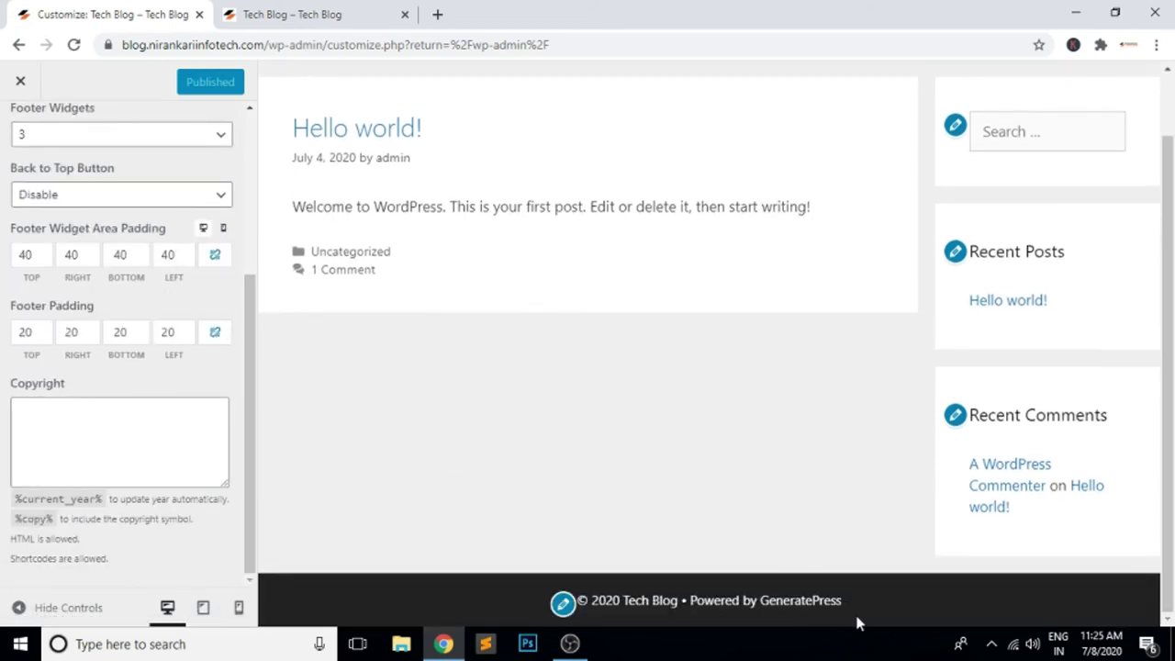
pyautogui.click(84, 418)
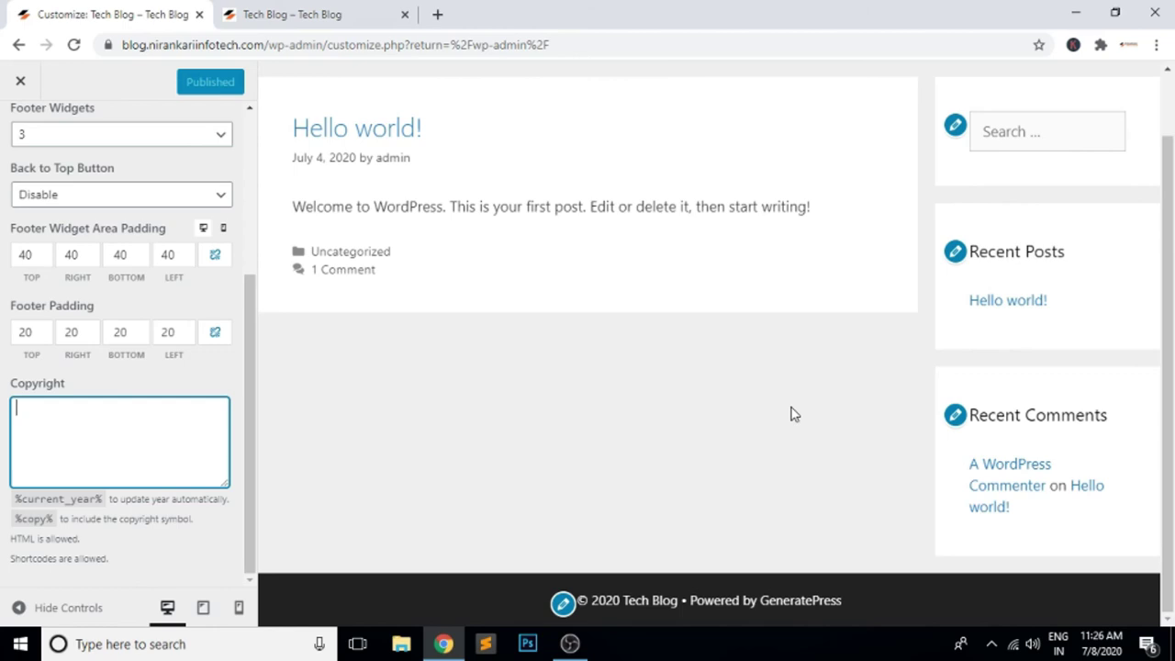
pyautogui.write('De')
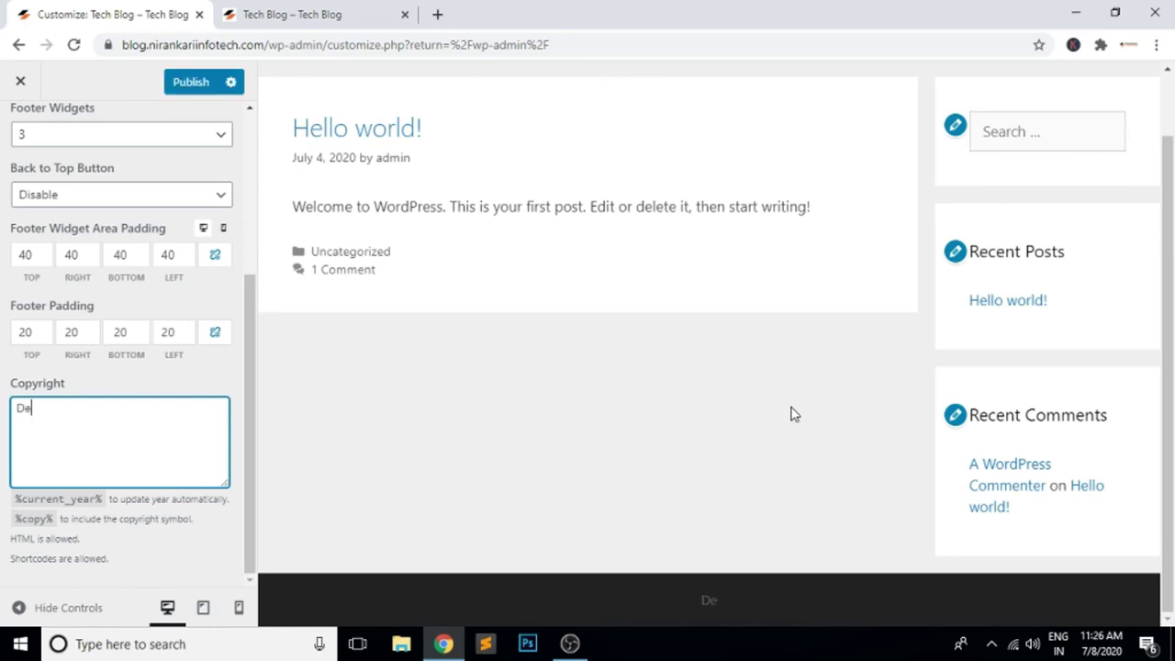
pyautogui.write('sign  Deve')
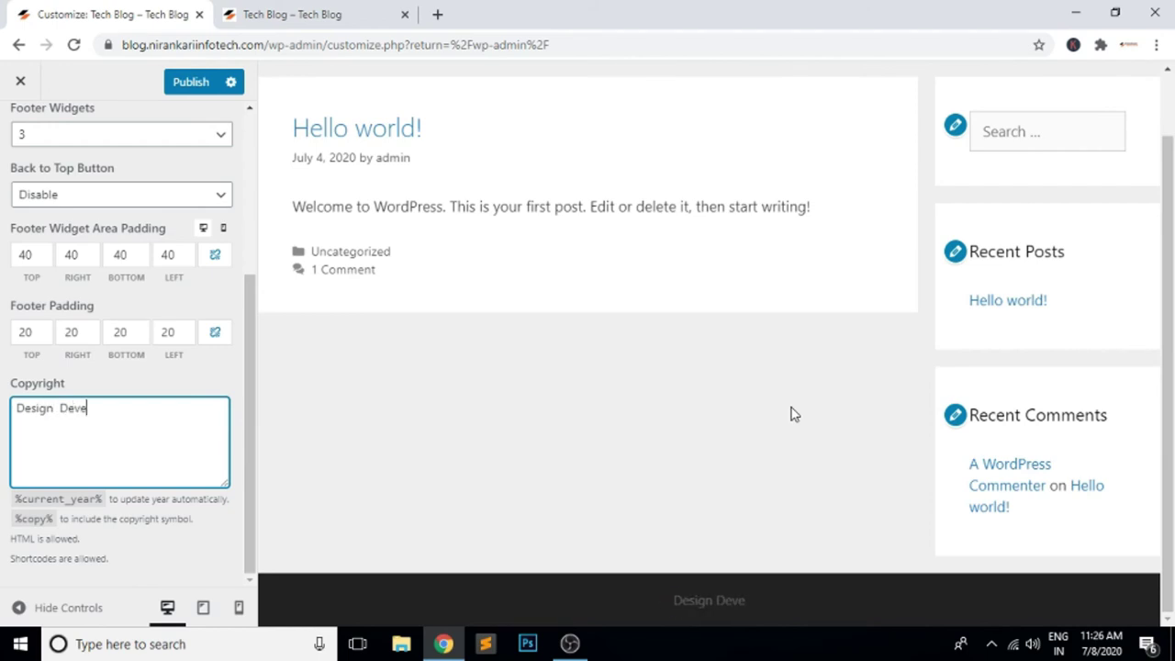
pyautogui.write('lop b')
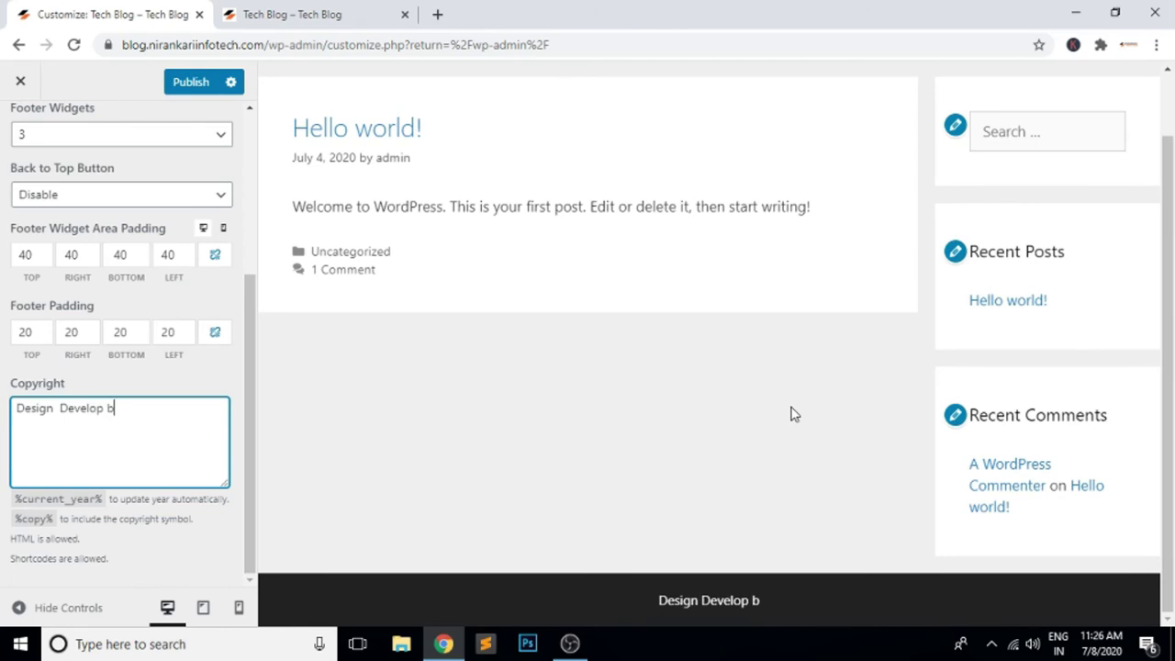
pyautogui.write('y Nirankari Infotech')
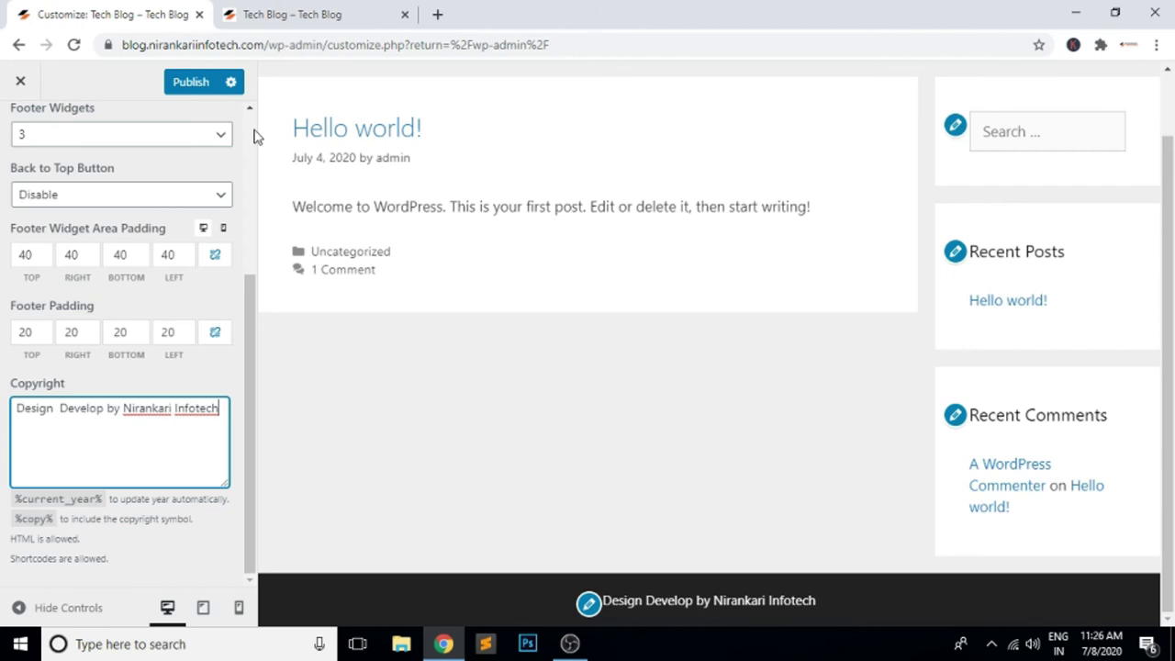
pyautogui.click(190, 83)
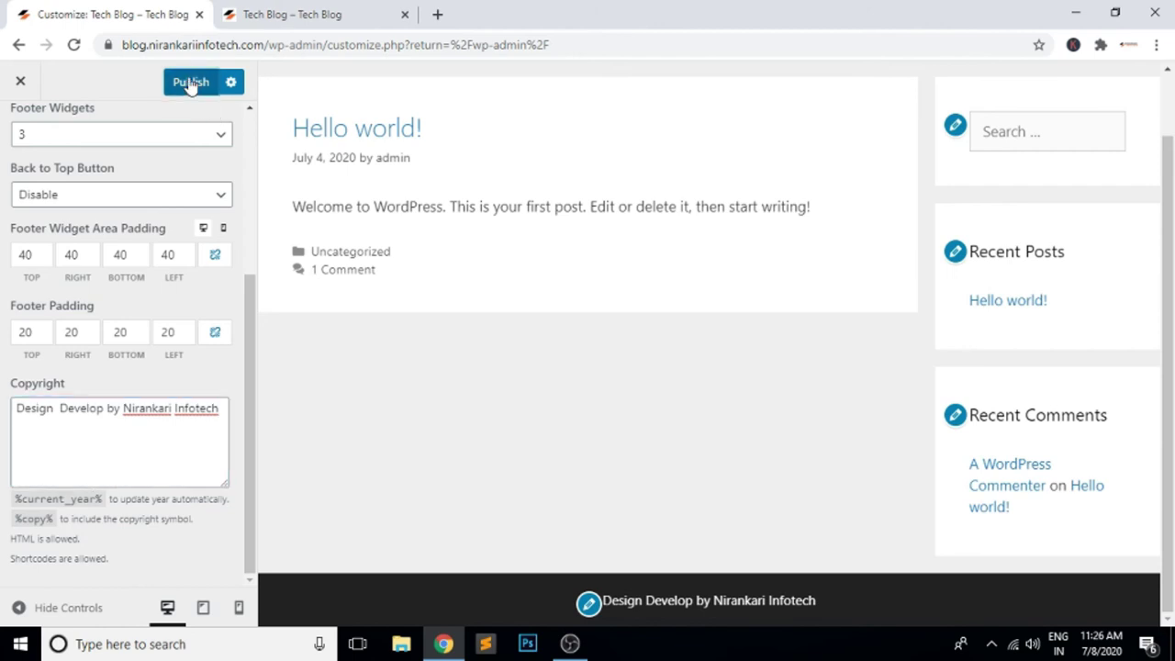
# Reload the live blog and check the copyright text in the footer.
pyautogui.click(290, 14)
pyautogui.click(397, 41)
pyautogui.press('Return')
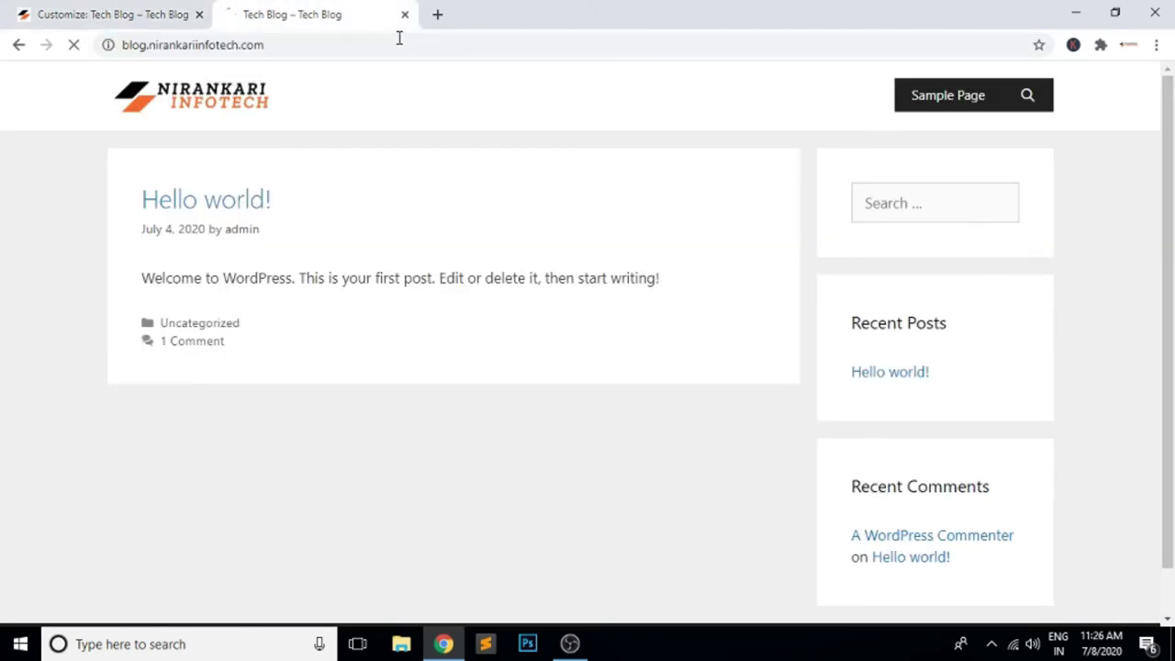
pyautogui.scroll(-1, 788, 444)
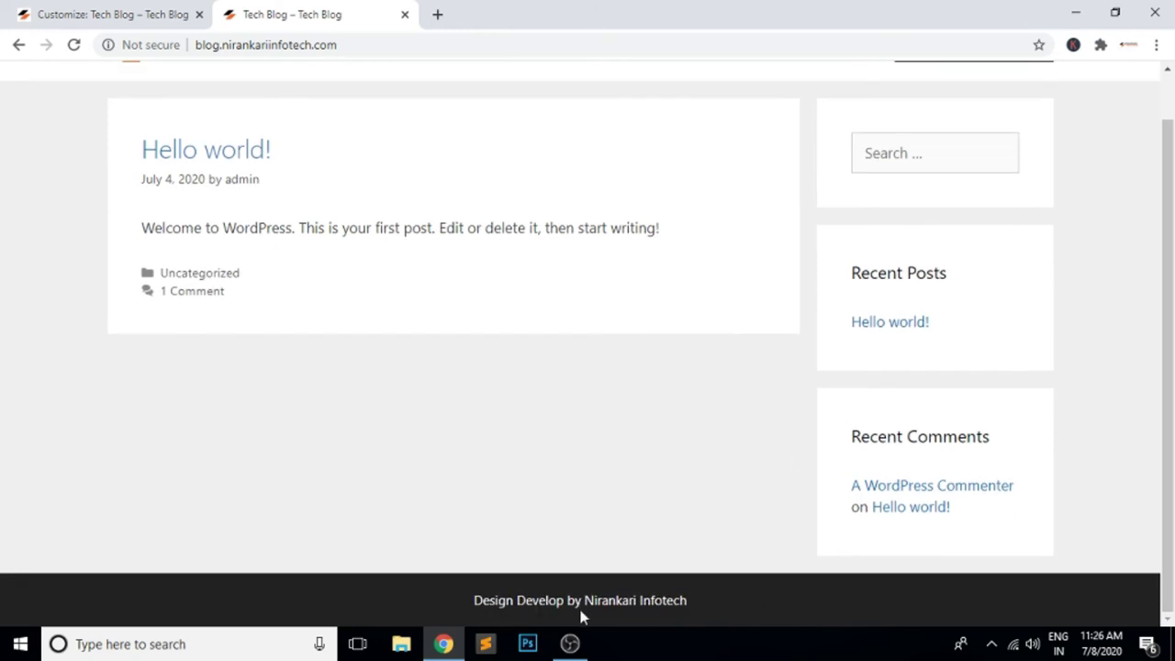
# In the Customizer, correct the copyright text to "Design and Develop by Nirankari Infotech" and publish it.
pyautogui.click(116, 11)
pyautogui.click(70, 411)
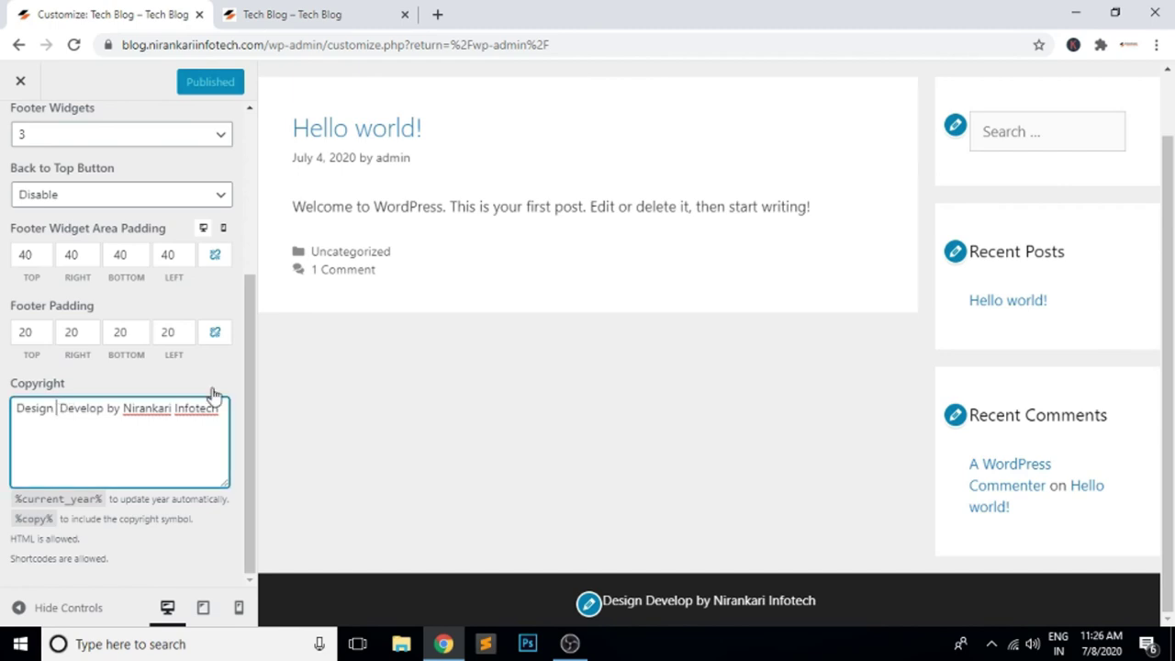
pyautogui.write('and')
pyautogui.press('BackSpace')
pyautogui.press('BackSpace')
pyautogui.press('BackSpace')
pyautogui.write('and')
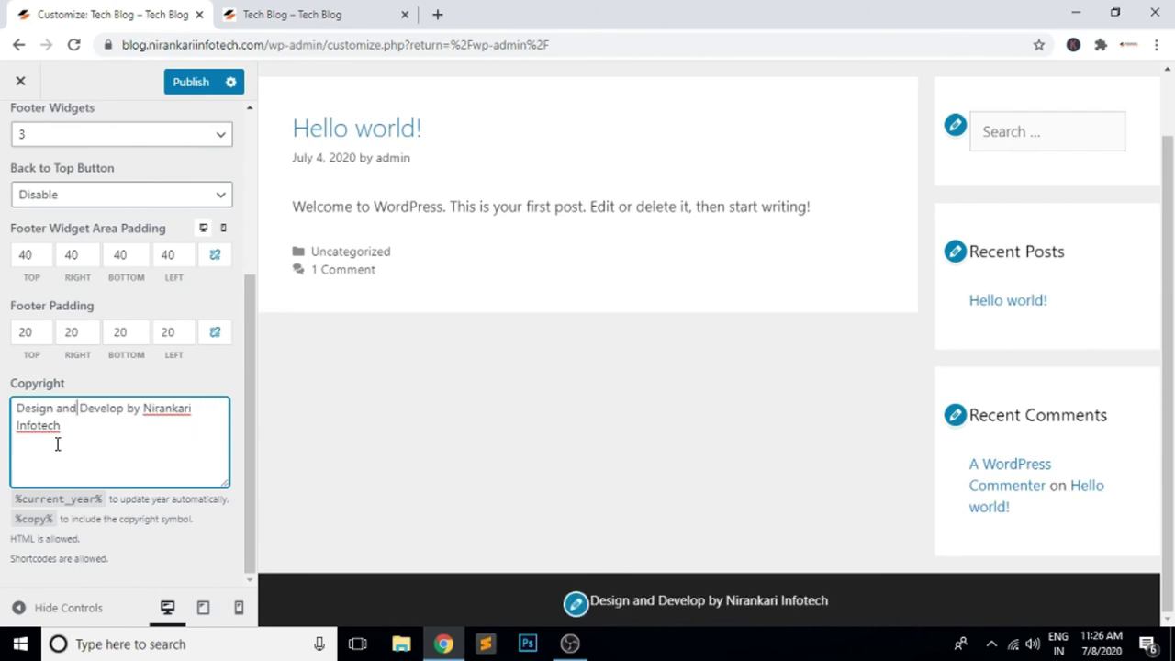
pyautogui.click(186, 86)
# Reload the live blog again to check the corrected copyright line.
pyautogui.click(315, 9)
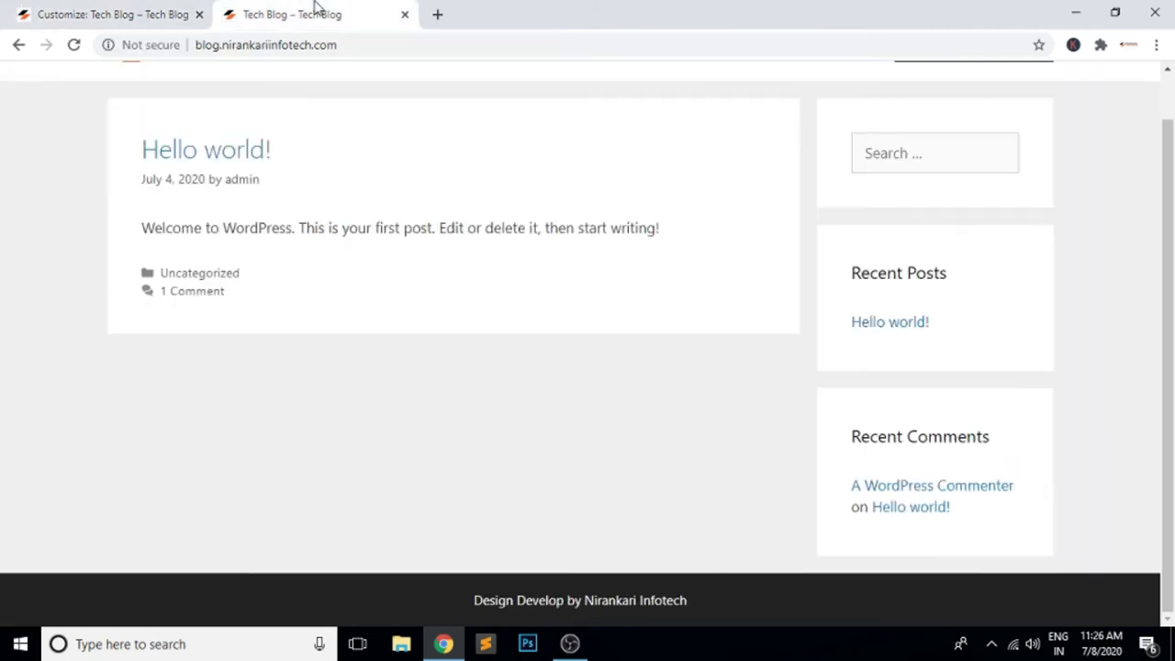
pyautogui.click(463, 41)
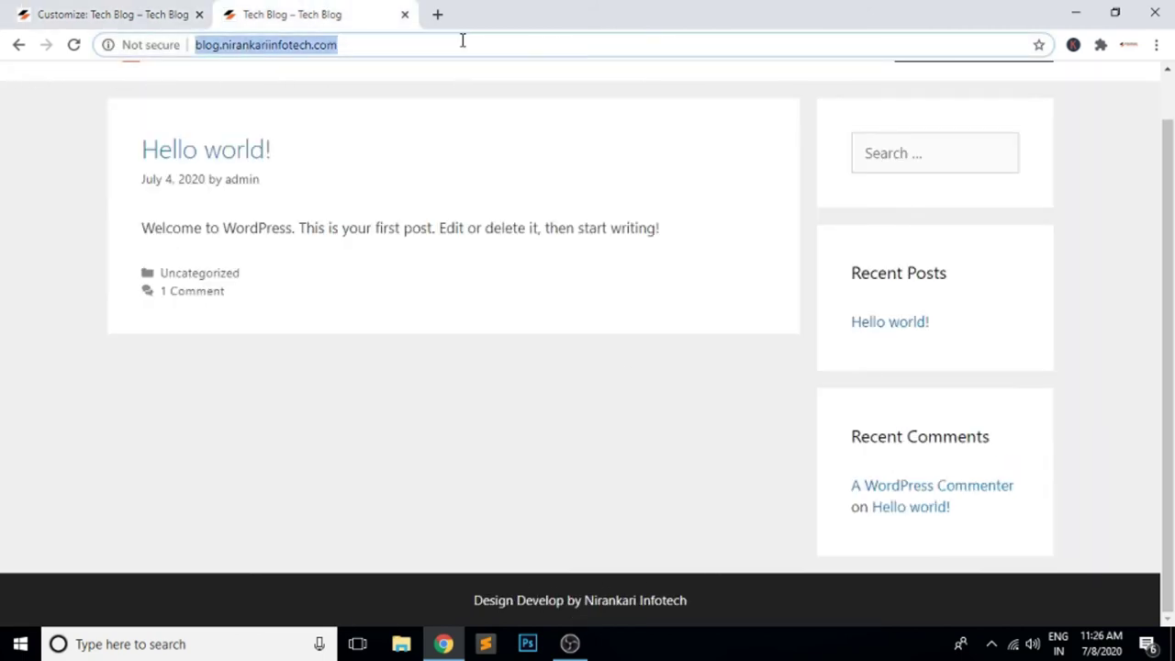
pyautogui.press('Return')
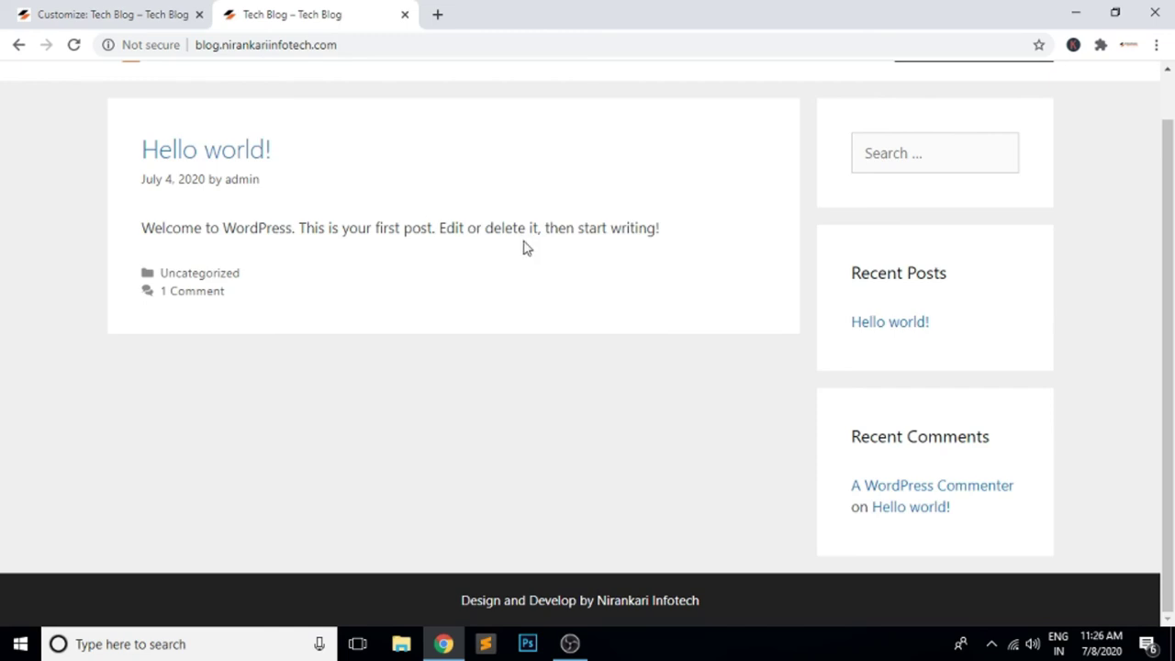
# Return to the Customizer, leave the footer layout settings and open the Primary Navigation color settings.
pyautogui.click(98, 11)
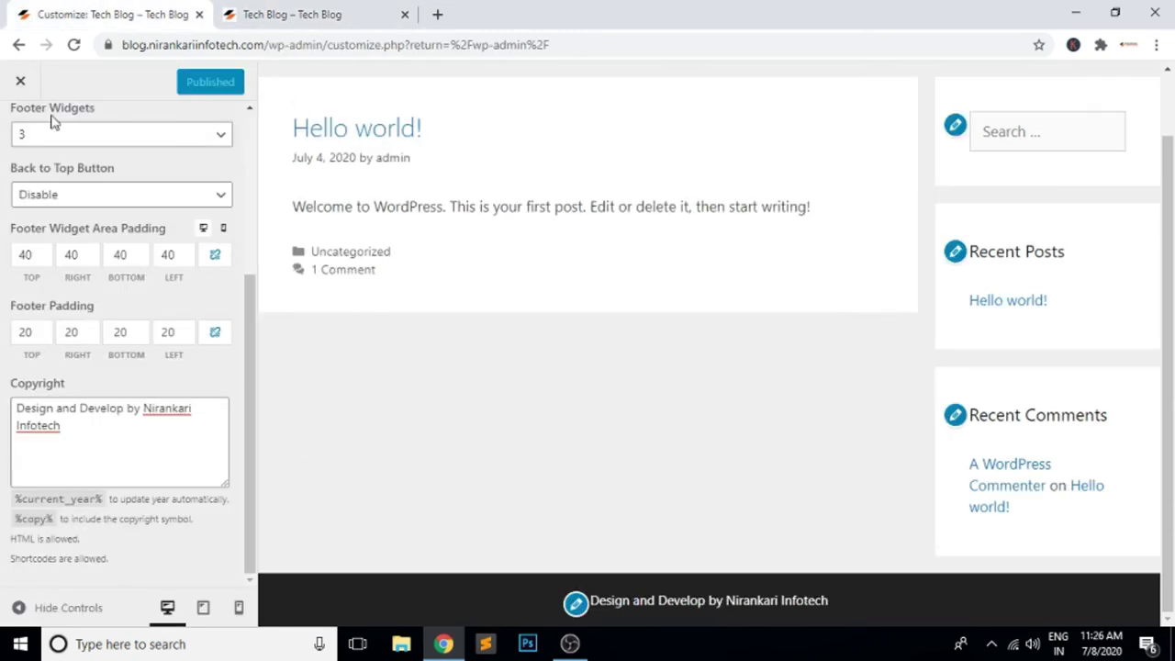
pyautogui.scroll(3, 142, 383)
pyautogui.click(21, 145)
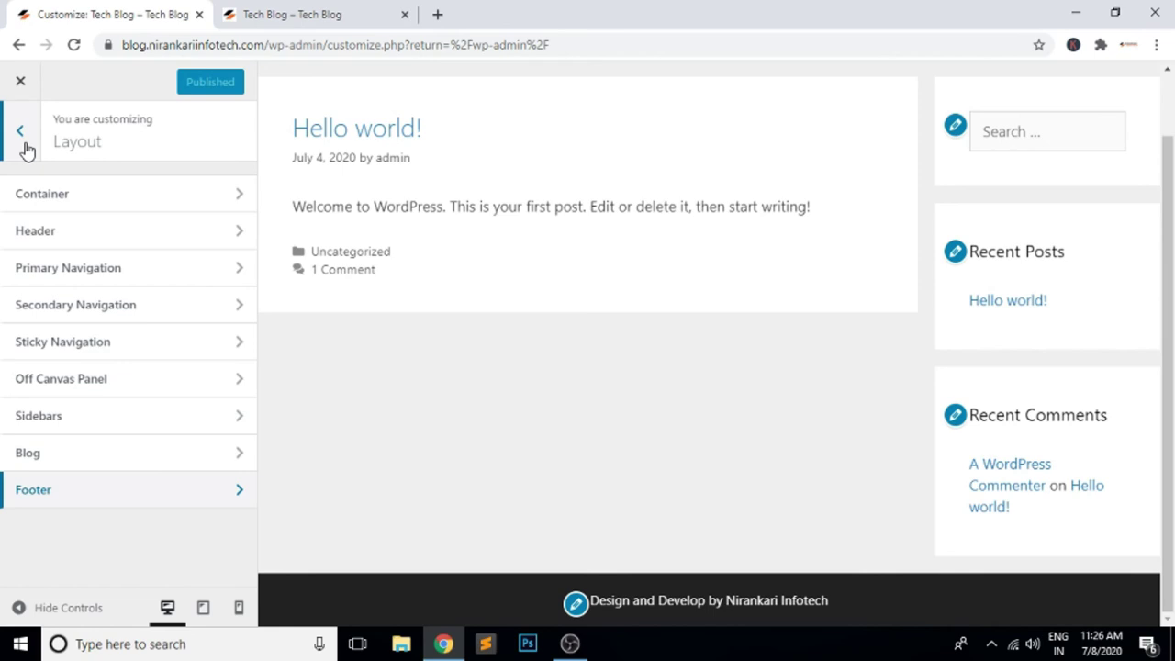
pyautogui.click(20, 138)
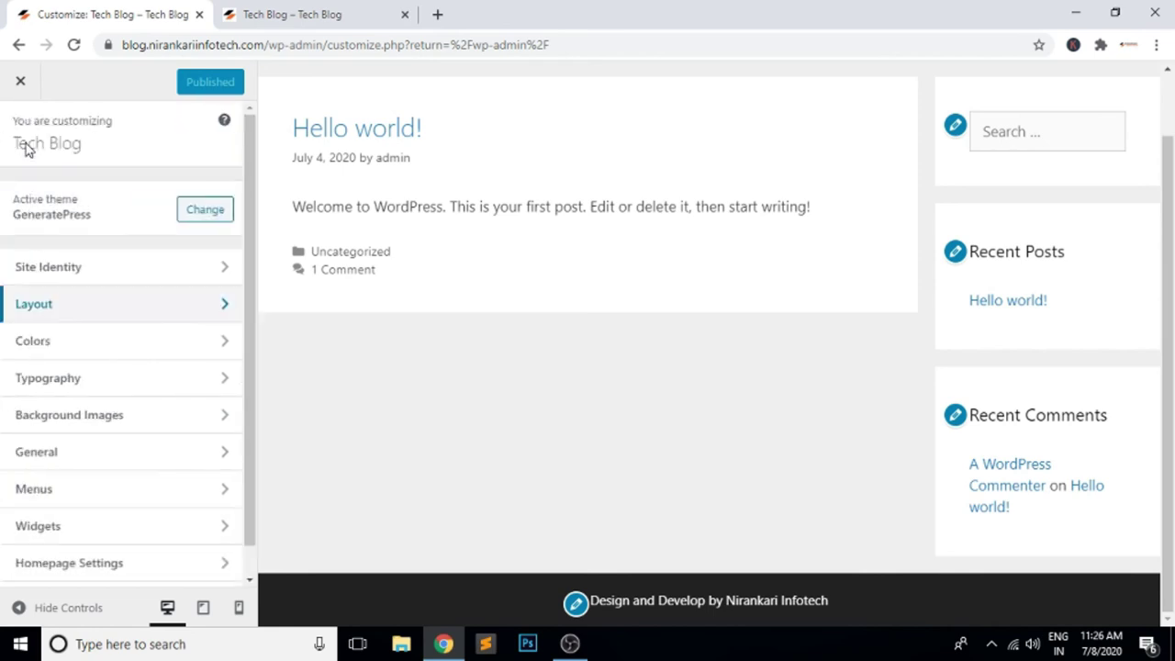
pyautogui.click(135, 347)
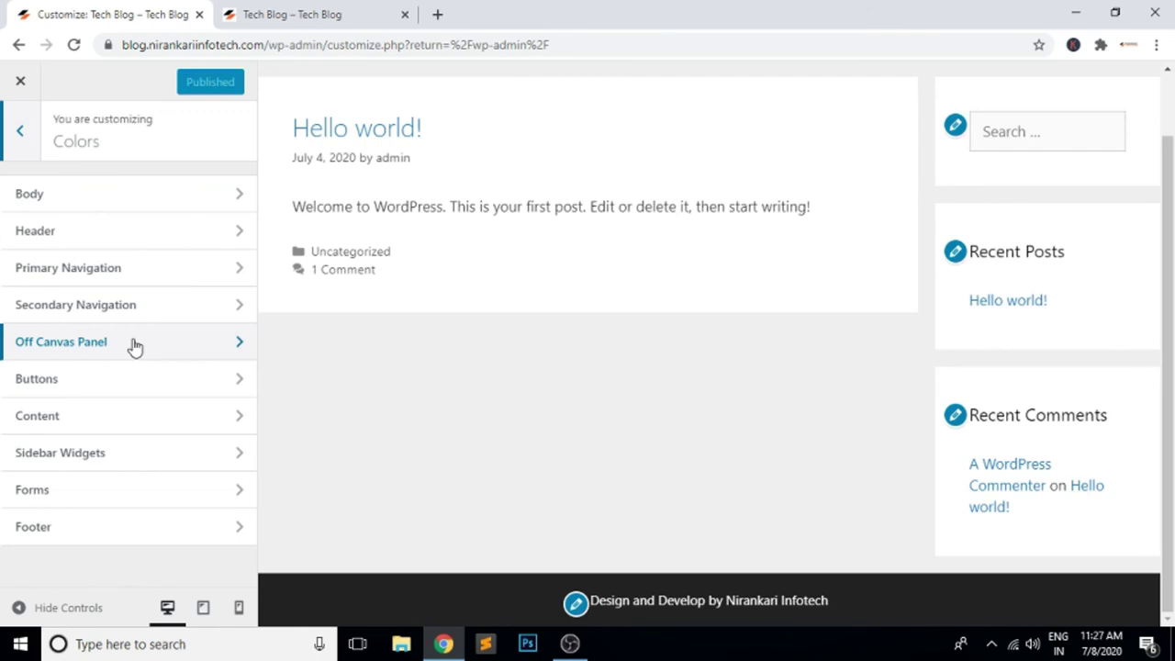
pyautogui.click(154, 278)
pyautogui.scroll(1, 985, 331)
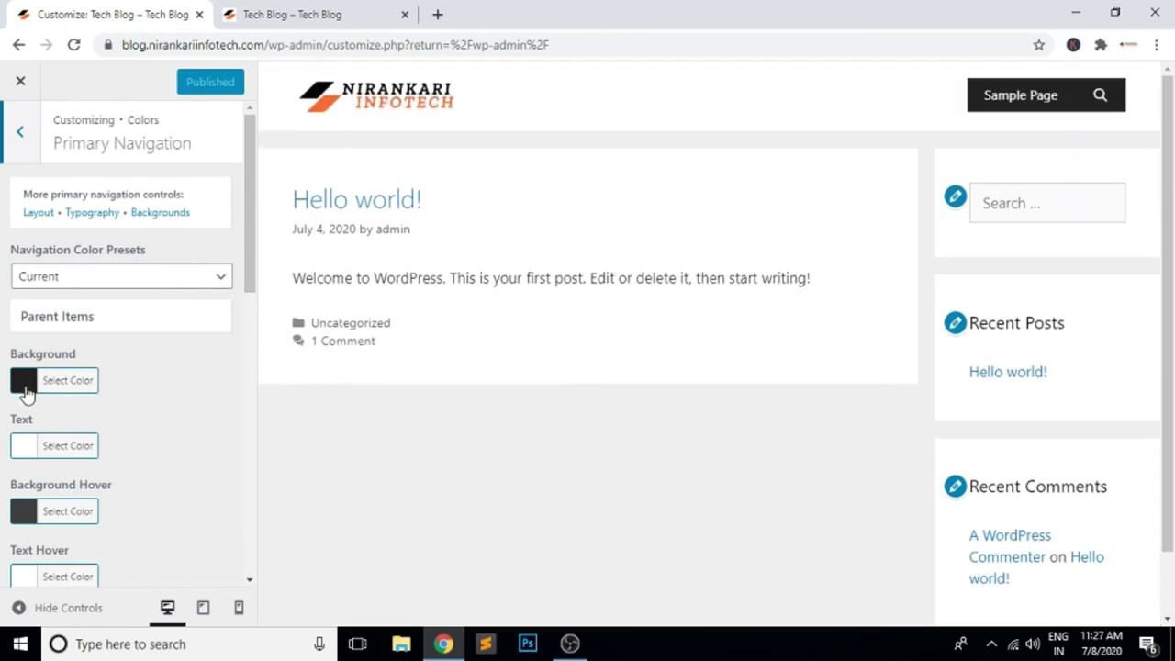
# Try yellow #f1c40f as the background color of the primary navigation's parent items.
pyautogui.click(24, 382)
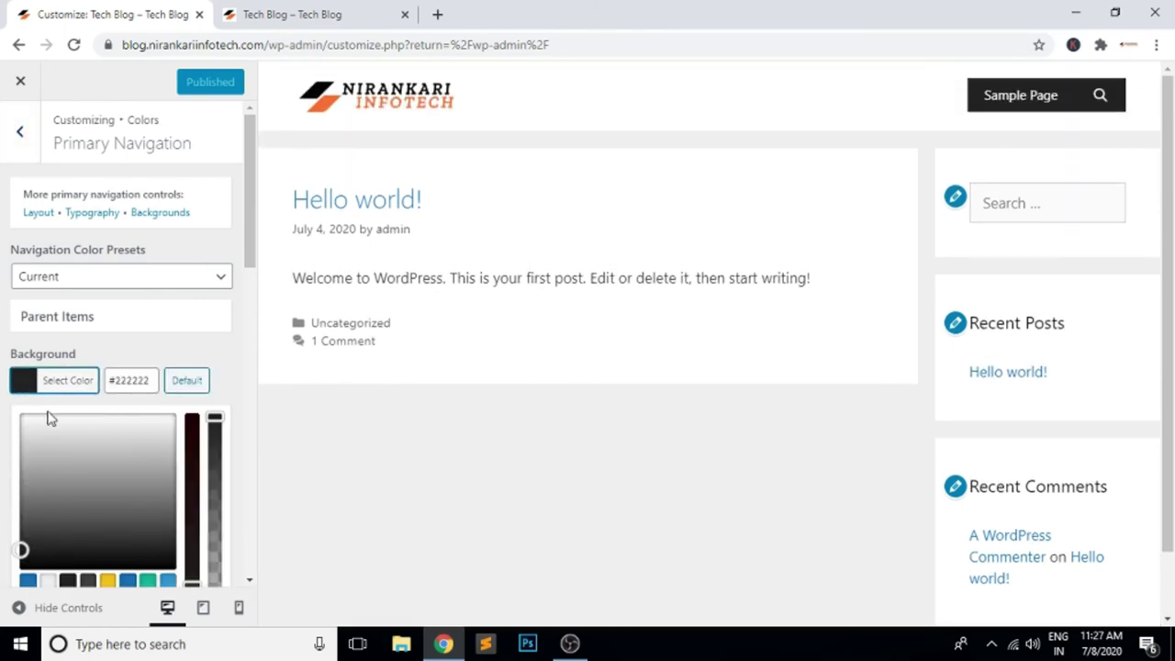
pyautogui.click(107, 582)
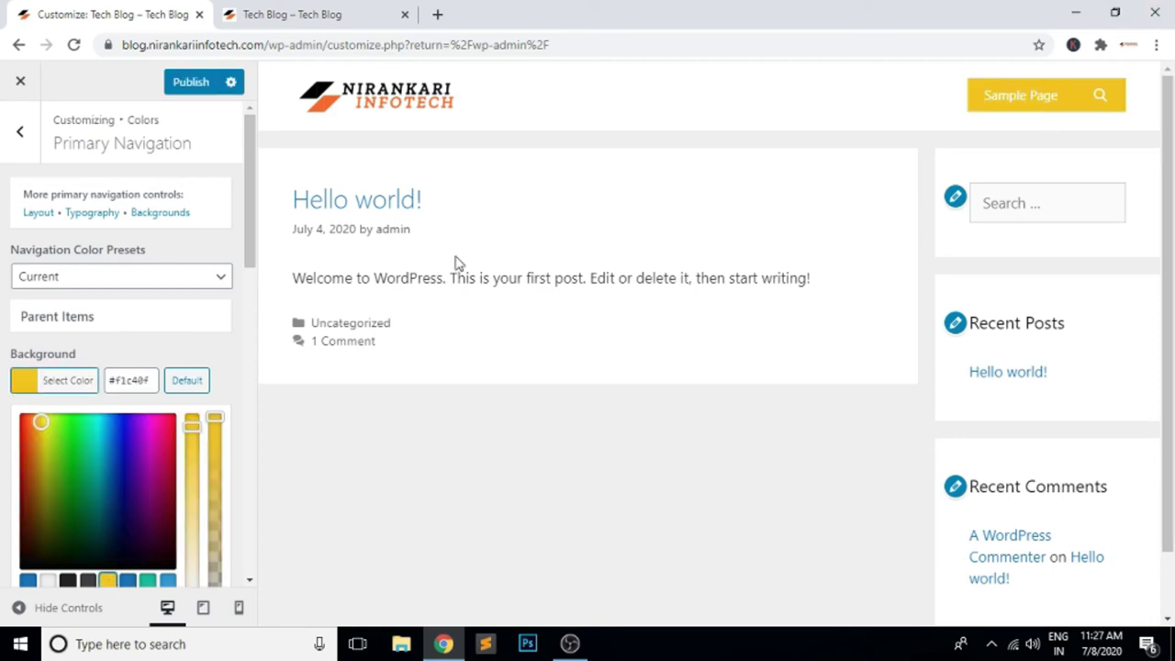
pyautogui.scroll(-3, 184, 452)
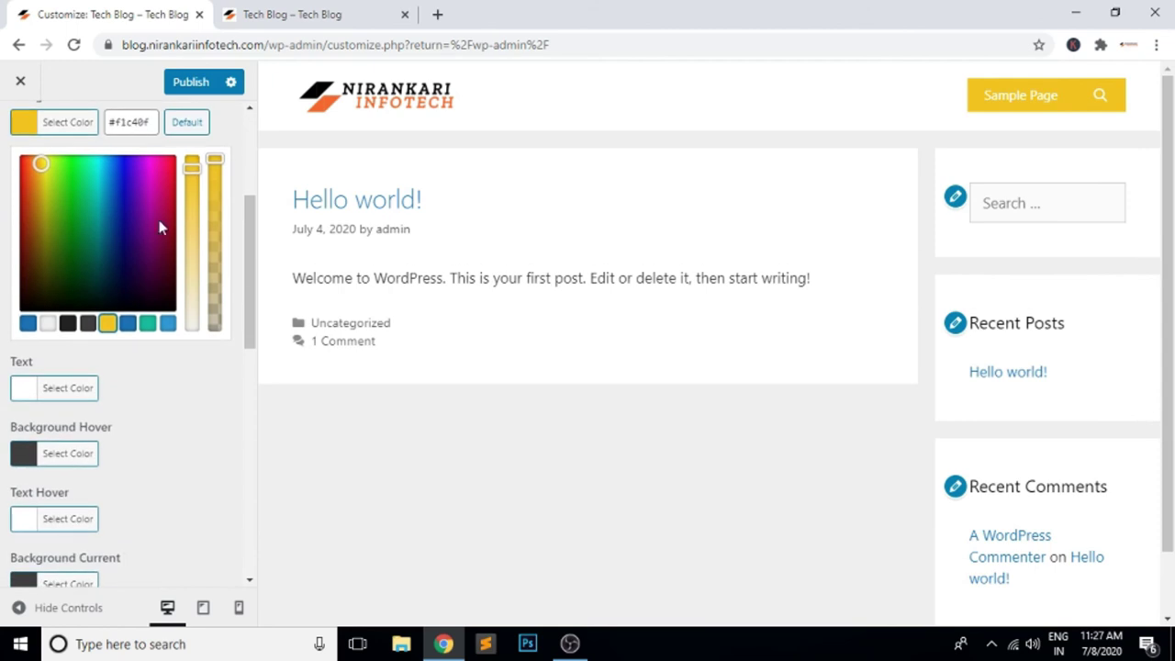
pyautogui.click(77, 123)
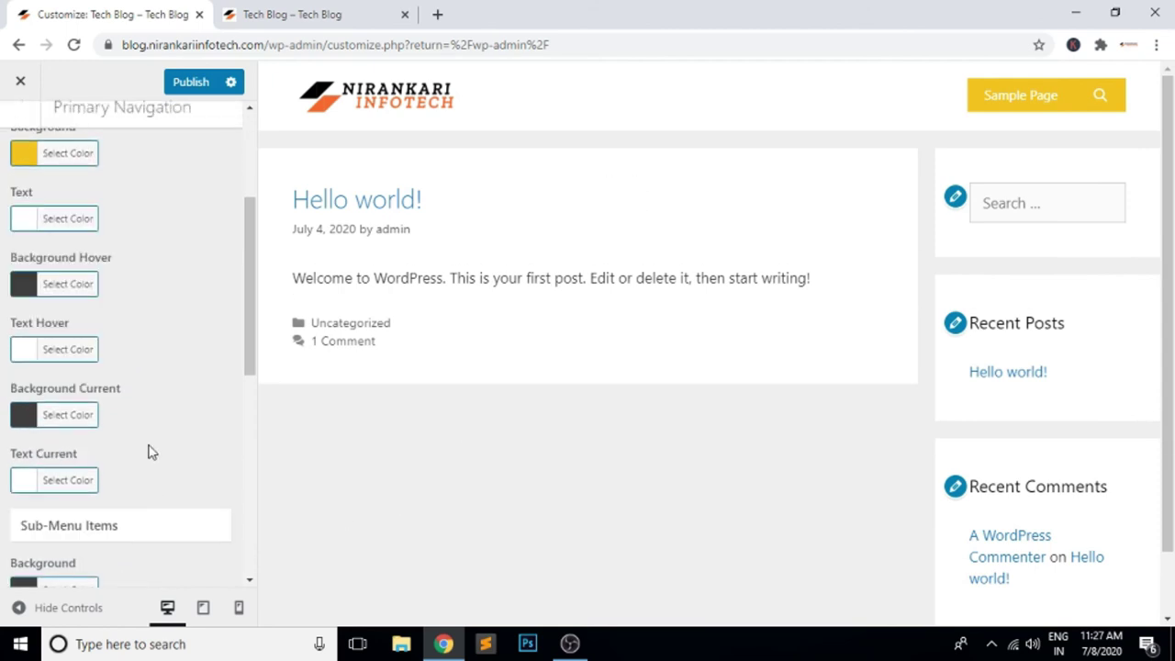
# Set the background color of the primary navigation's parent items to white, #ffffff.
pyautogui.click(66, 155)
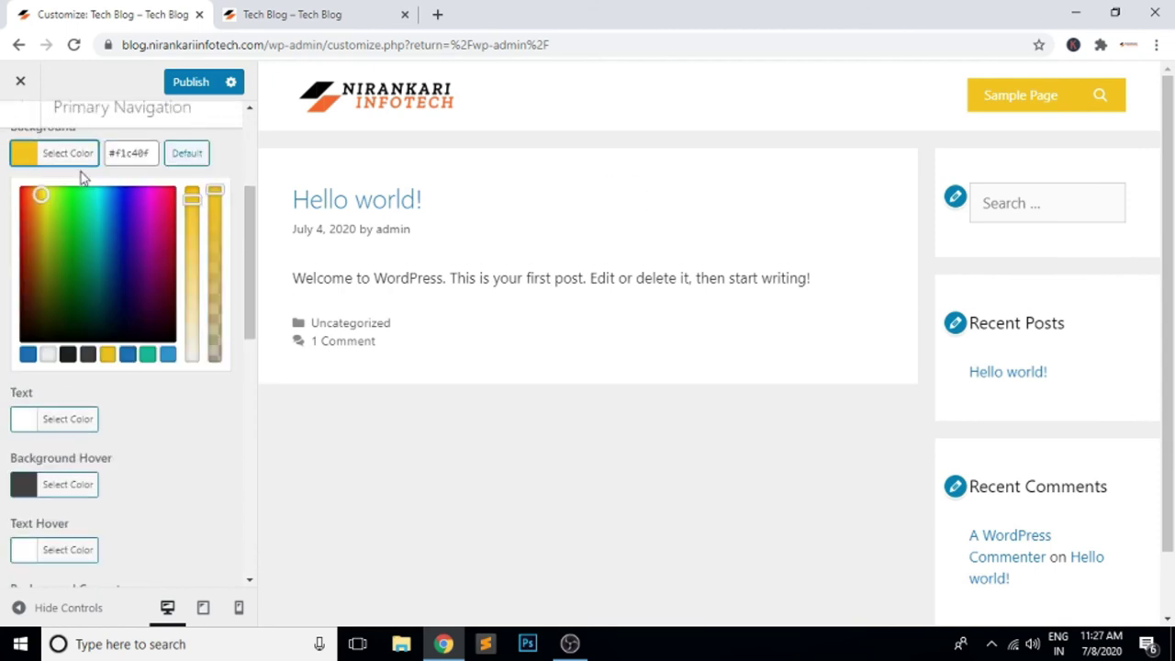
pyautogui.click(47, 354)
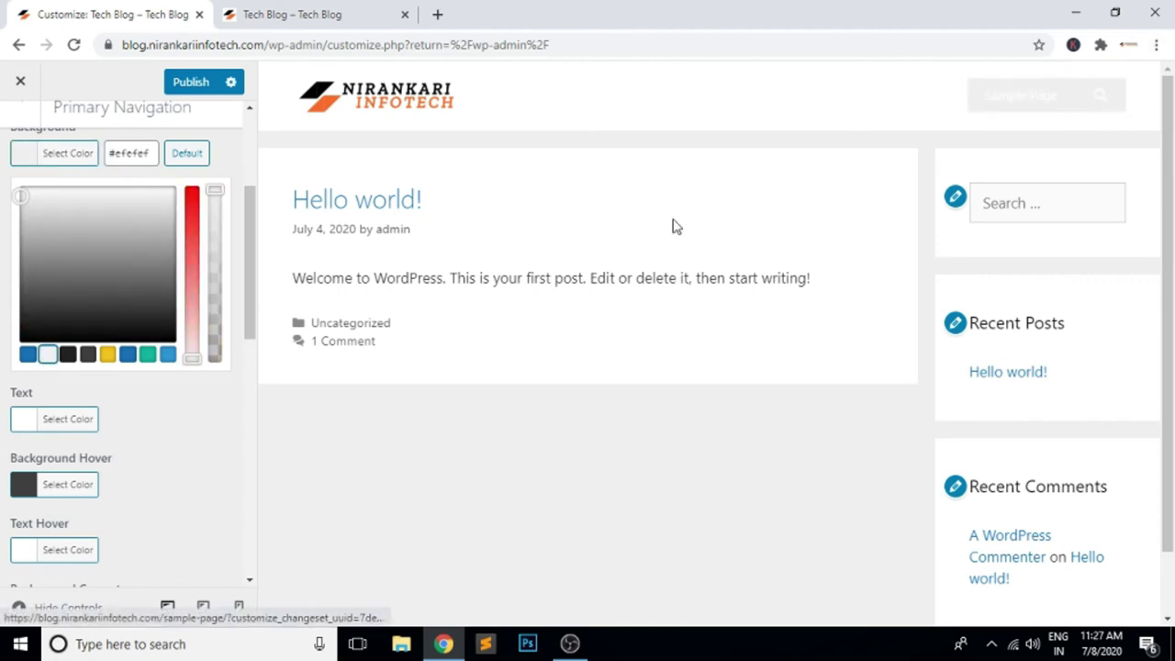
pyautogui.click(156, 152)
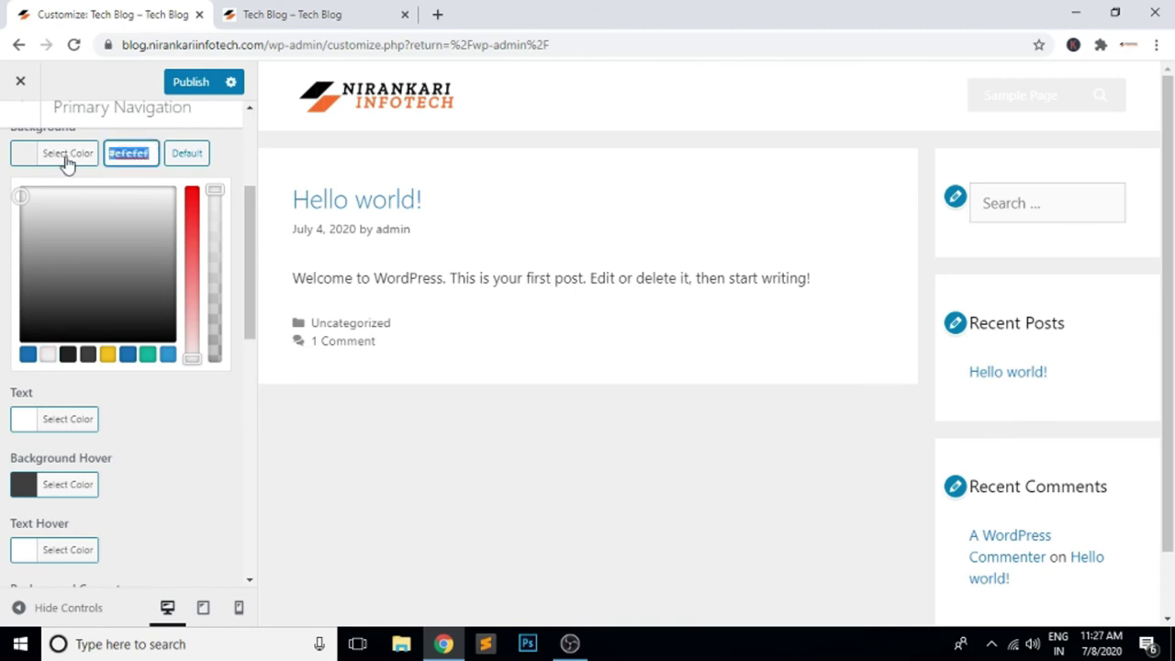
pyautogui.write('#')
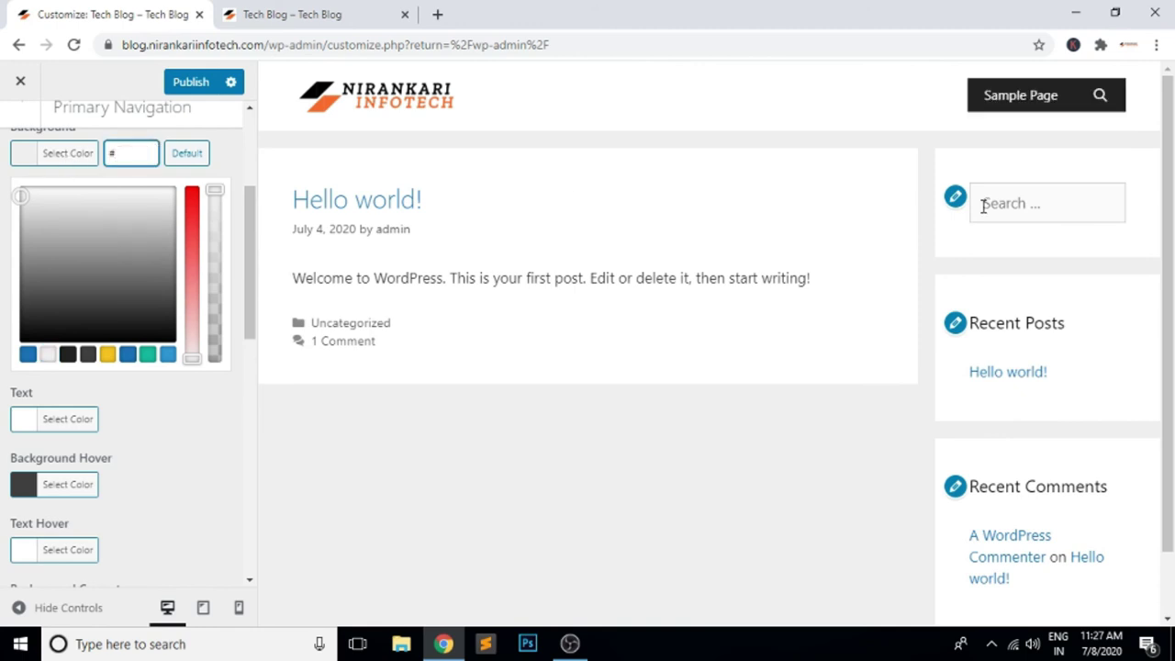
pyautogui.write('ffffff')
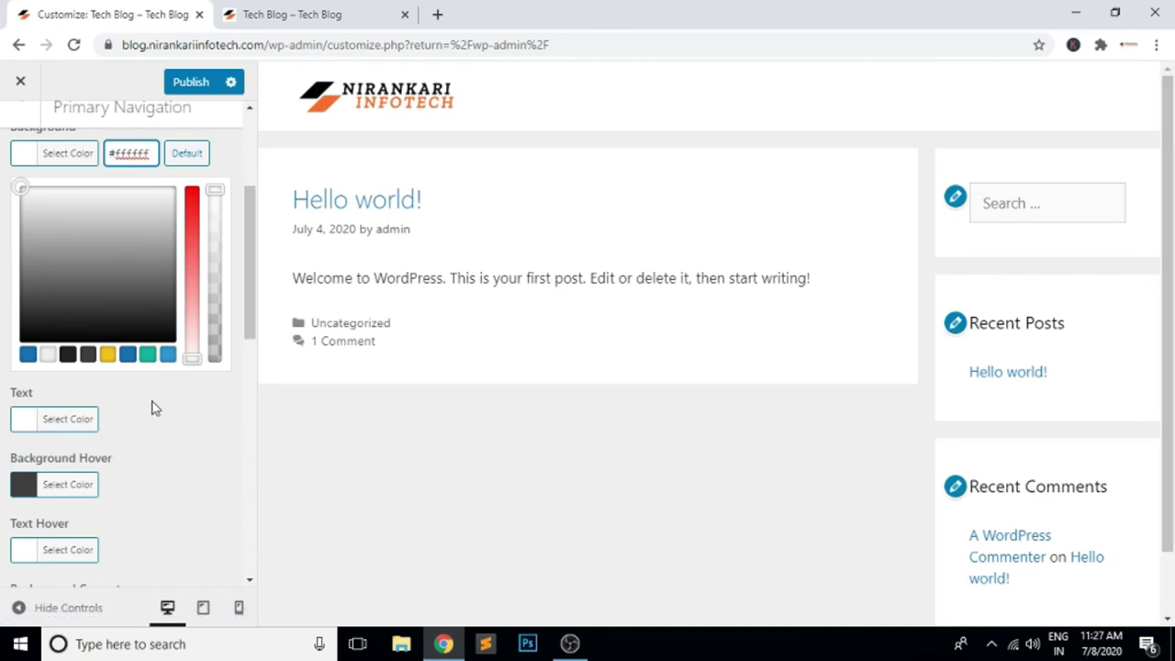
pyautogui.click(227, 440)
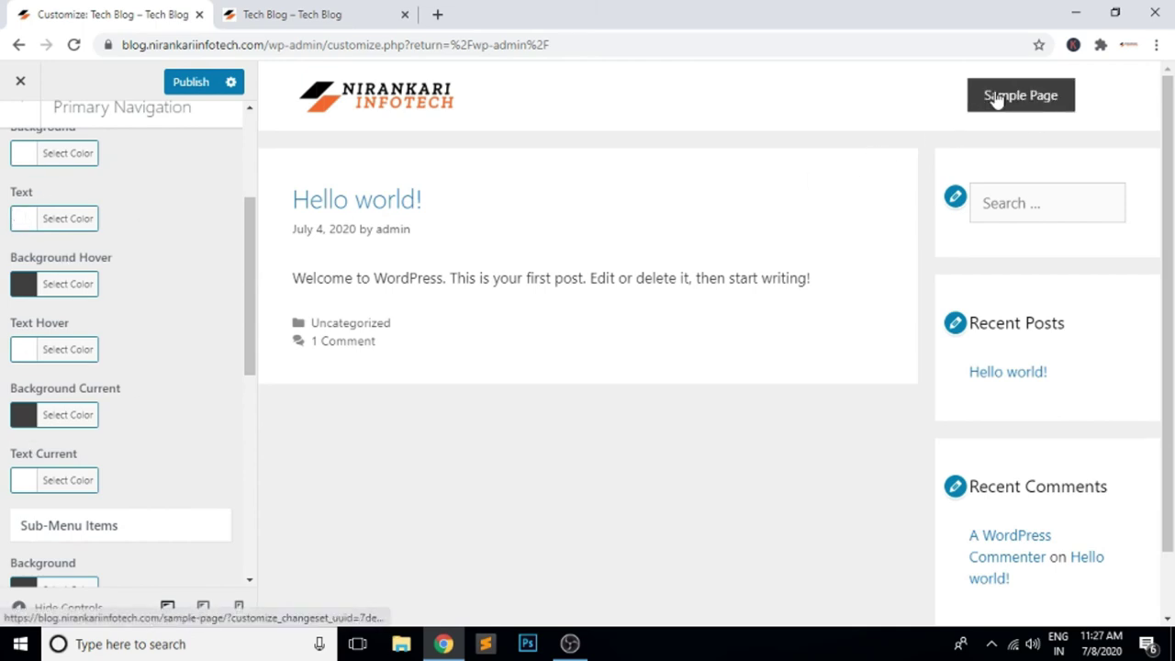
# Set the text color of the navigation's parent items to dark grey #3f3f3f and publish the changes.
pyautogui.click(30, 221)
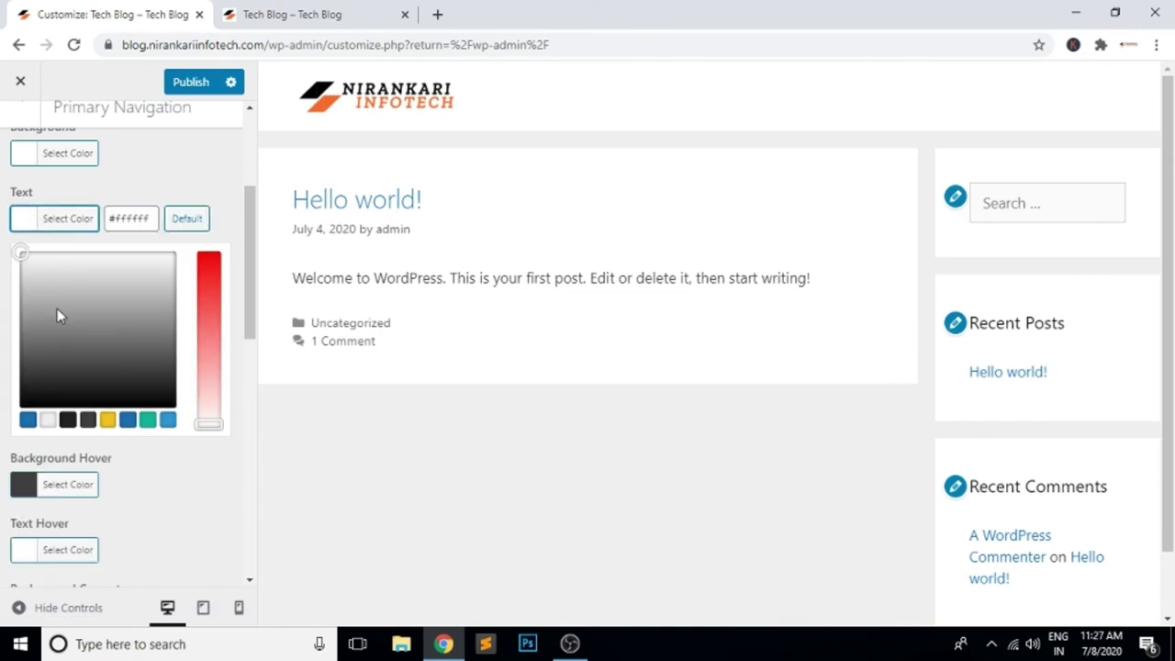
pyautogui.click(89, 421)
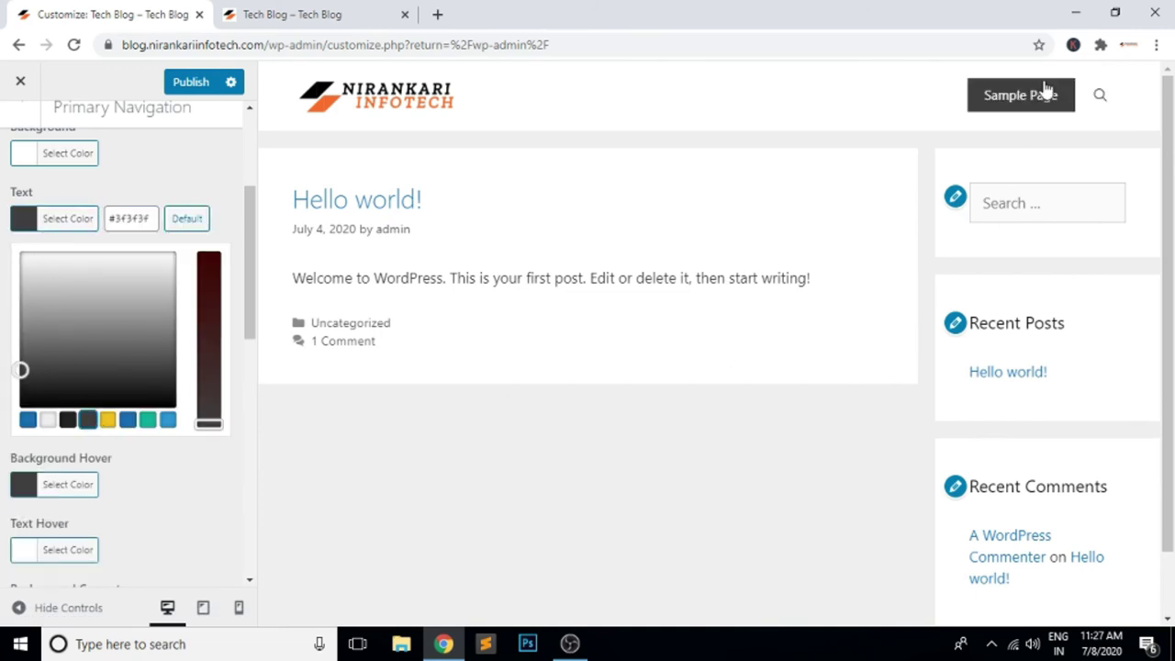
pyautogui.click(183, 480)
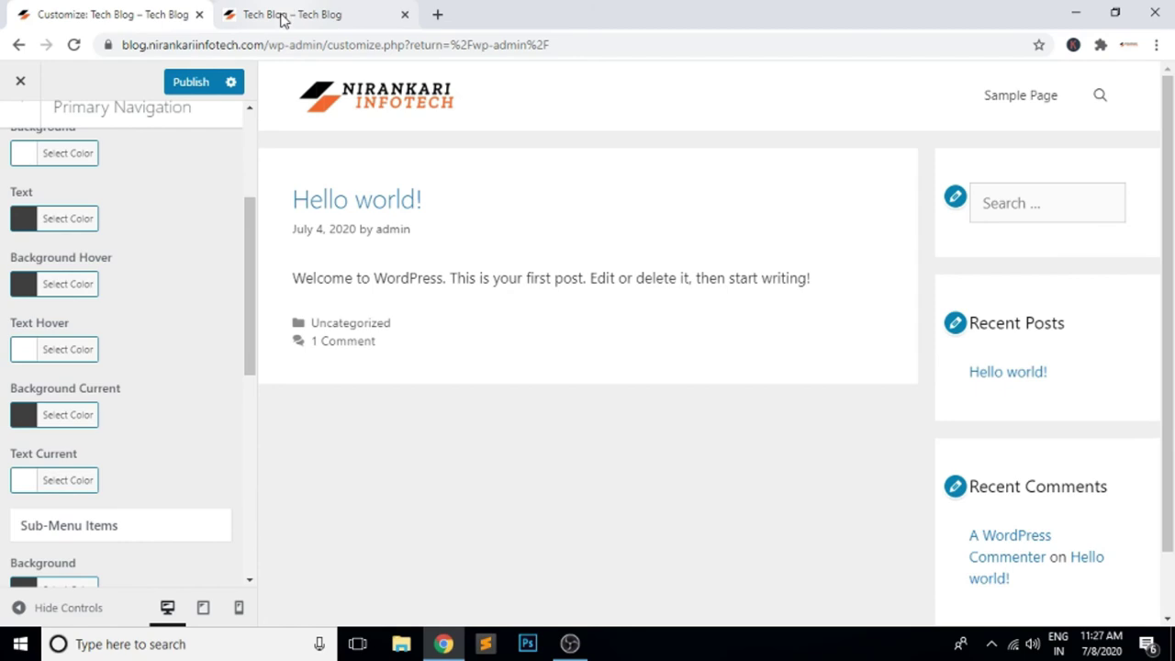
pyautogui.click(191, 83)
# Reload the live blog and check the primary navigation's new background and text colors.
pyautogui.click(287, 11)
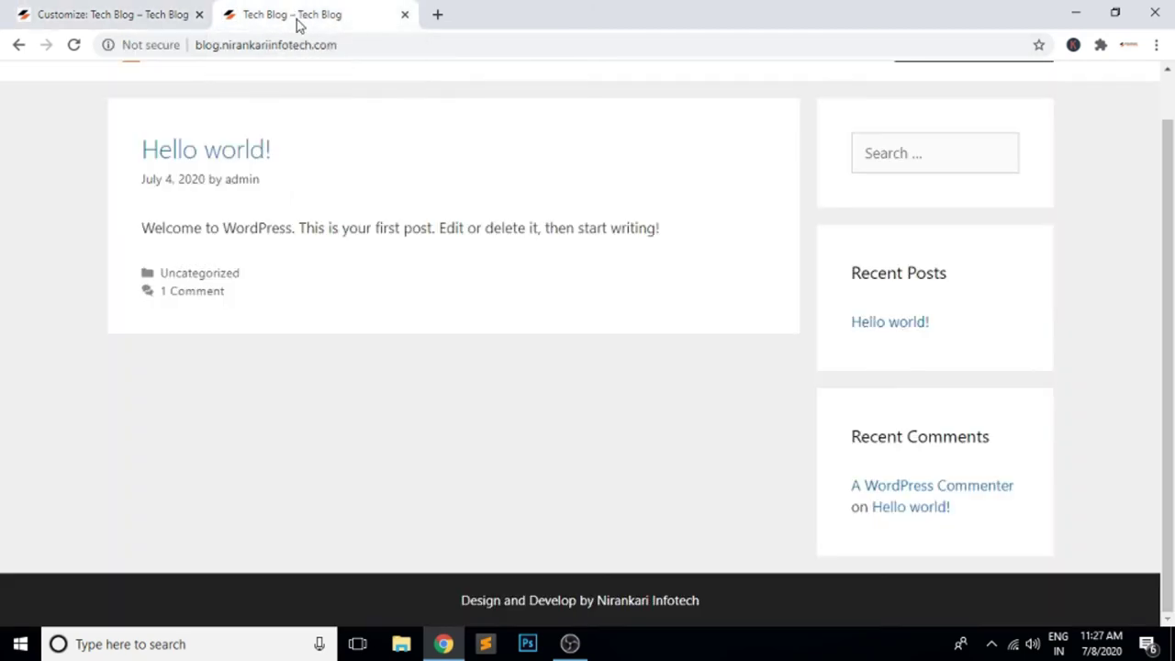
pyautogui.press('F5')
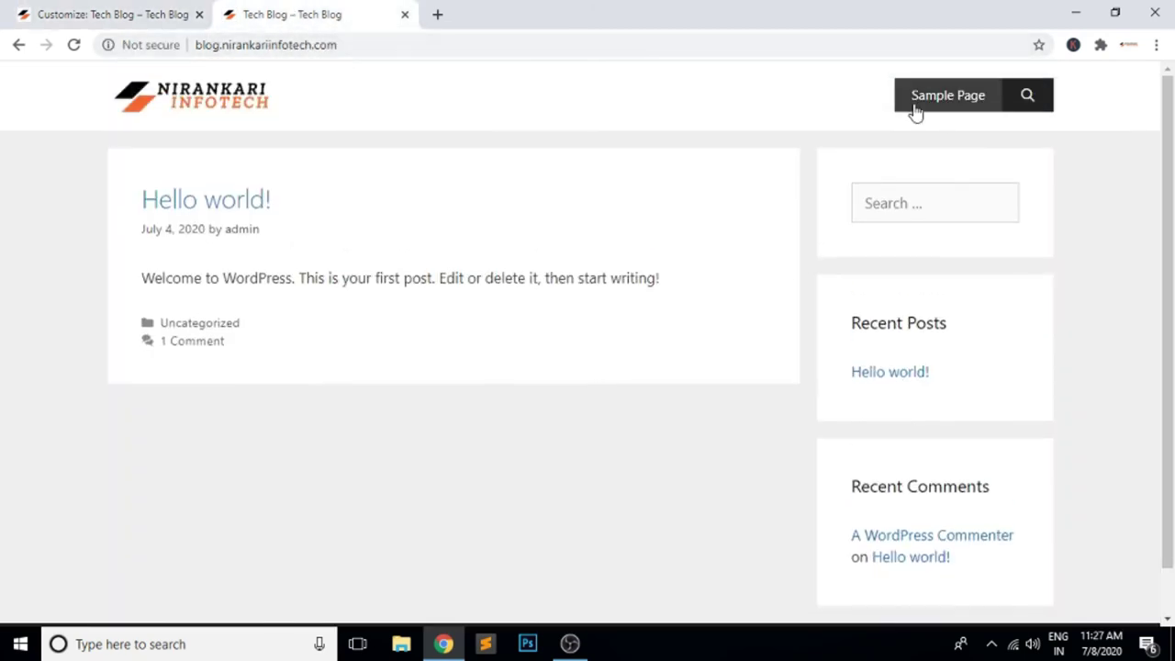
pyautogui.click(462, 48)
pyautogui.press('Return')
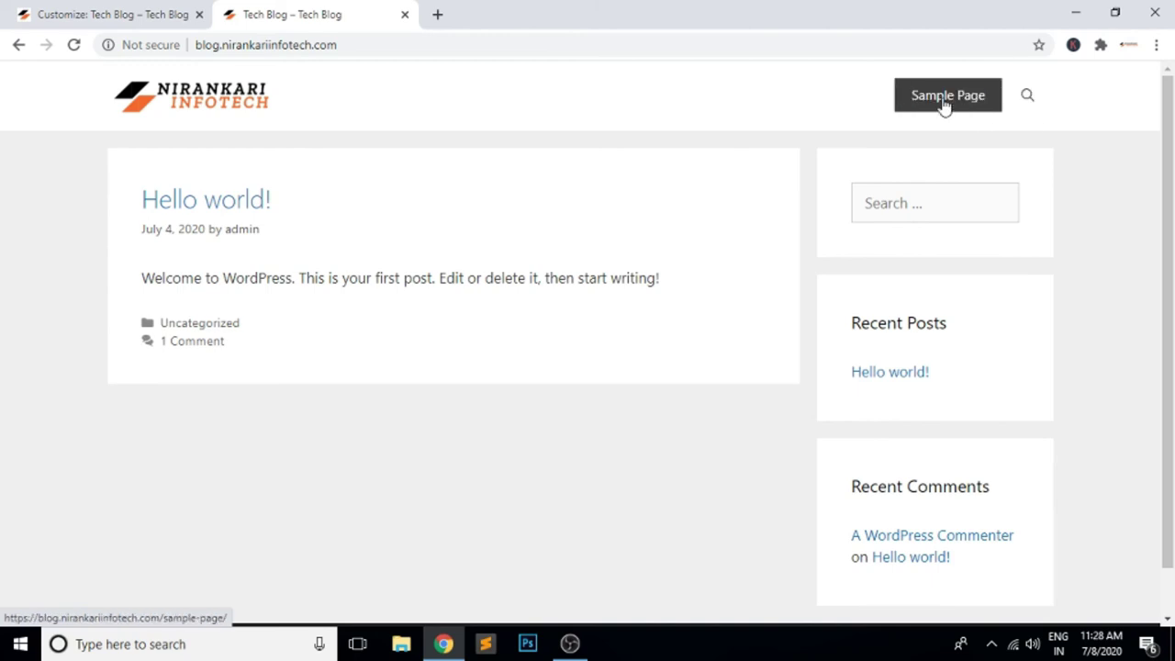
# Return to the Customizer and open the background hover color of the primary navigation's parent items for editing.
pyautogui.click(121, 14)
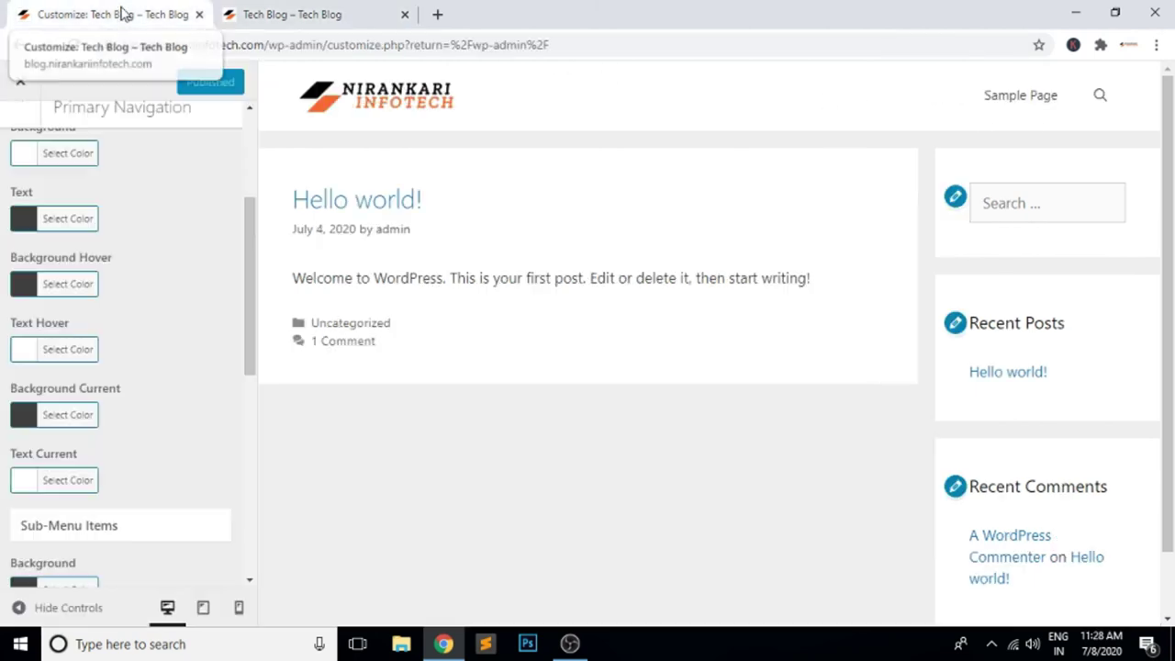
pyautogui.click(31, 286)
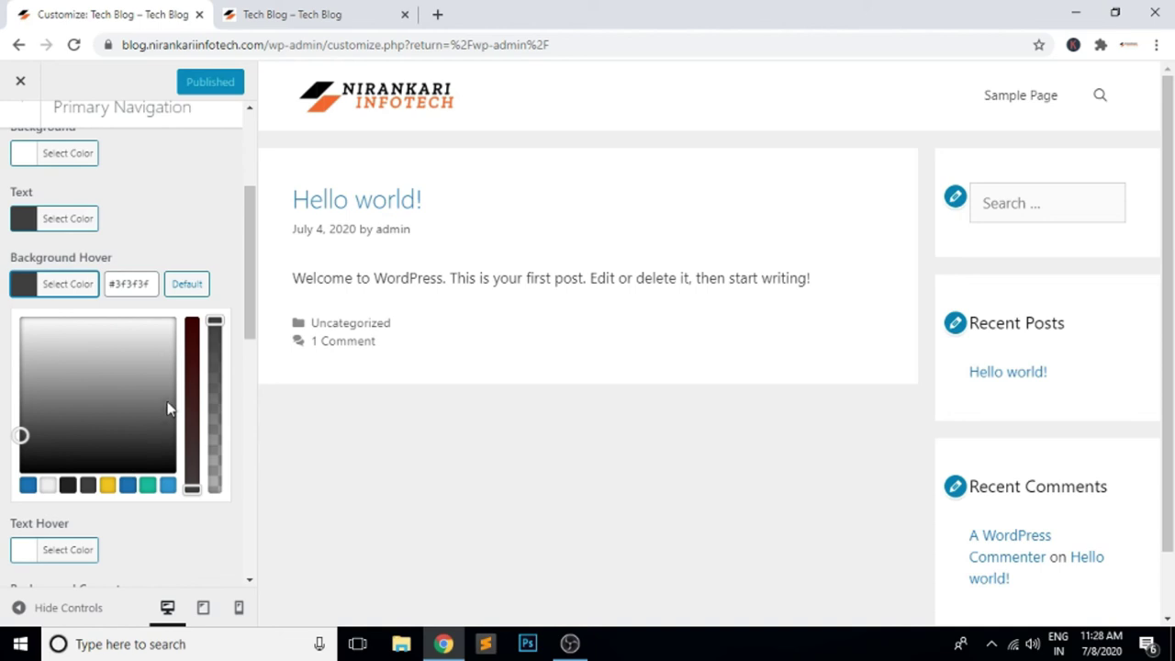
# Search Google for "rgb color codes" in a new browser tab.
pyautogui.click(438, 14)
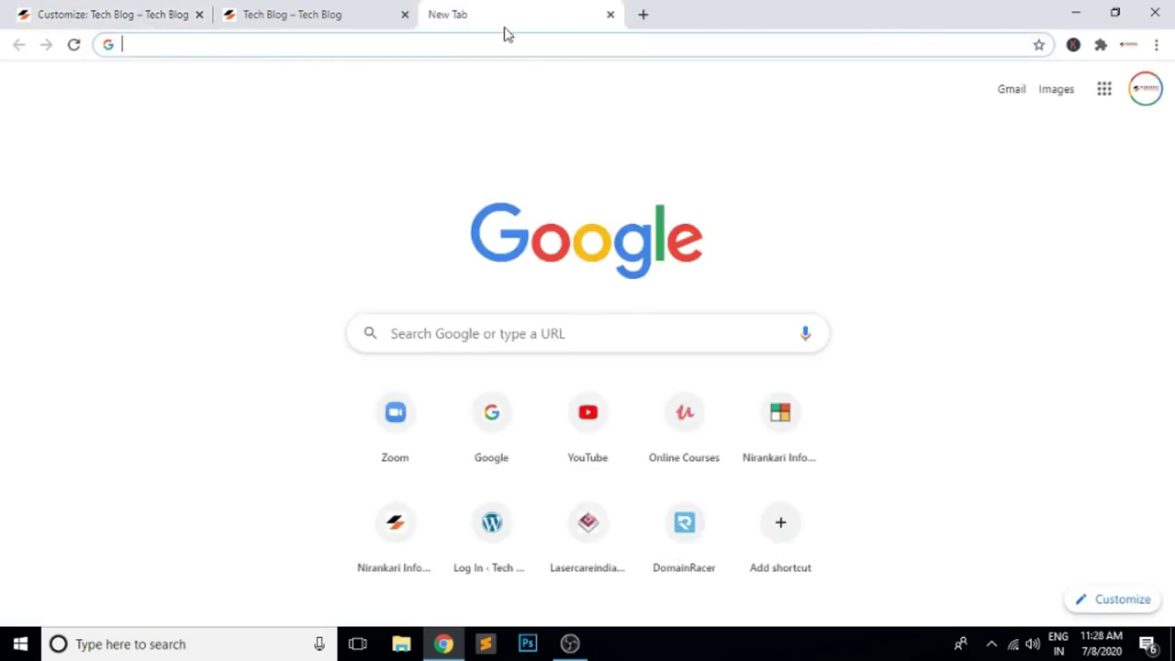
pyautogui.write('gog')
pyautogui.press('Return')
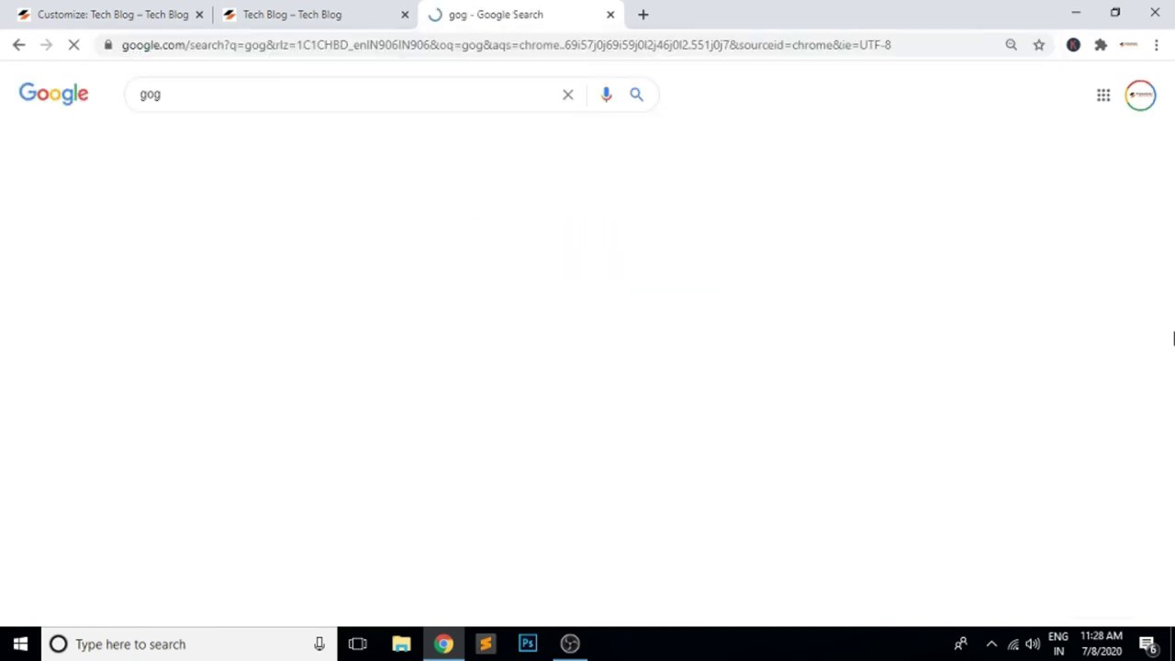
pyautogui.doubleClick(242, 92)
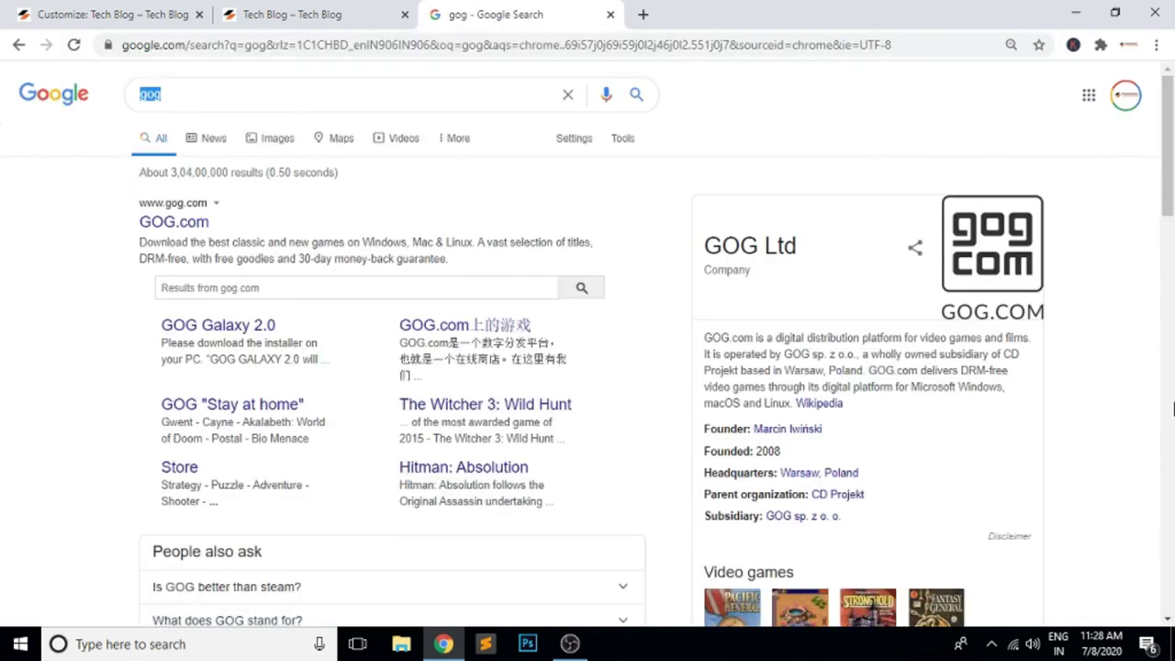
pyautogui.write('rb')
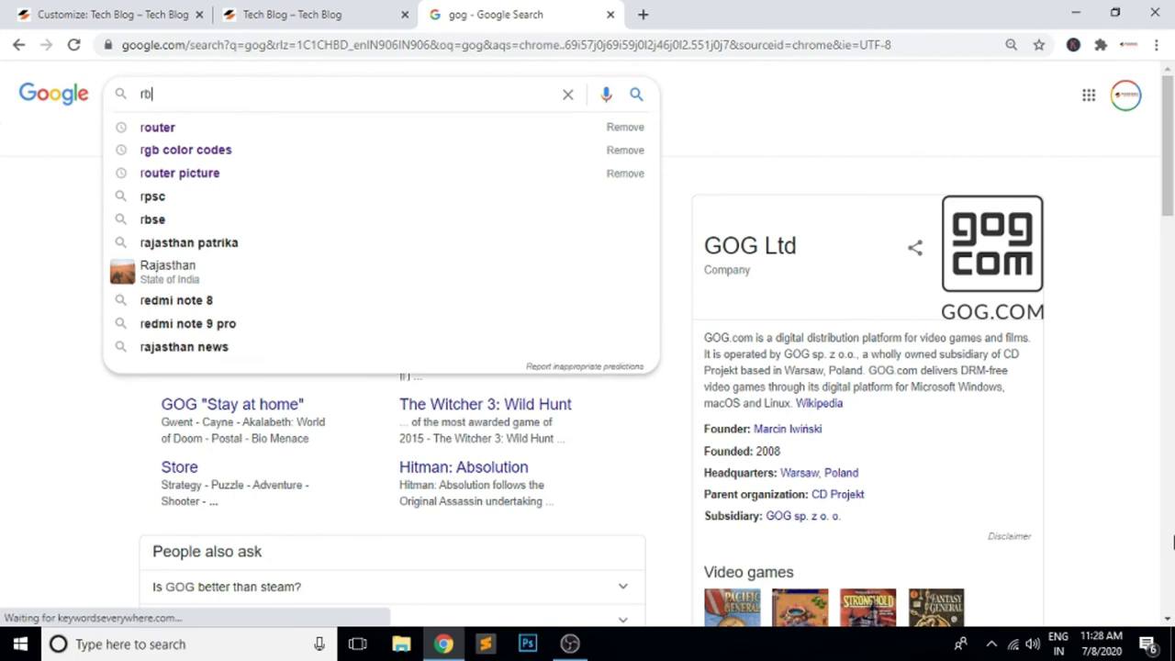
pyautogui.press('BackSpace')
pyautogui.write('g')
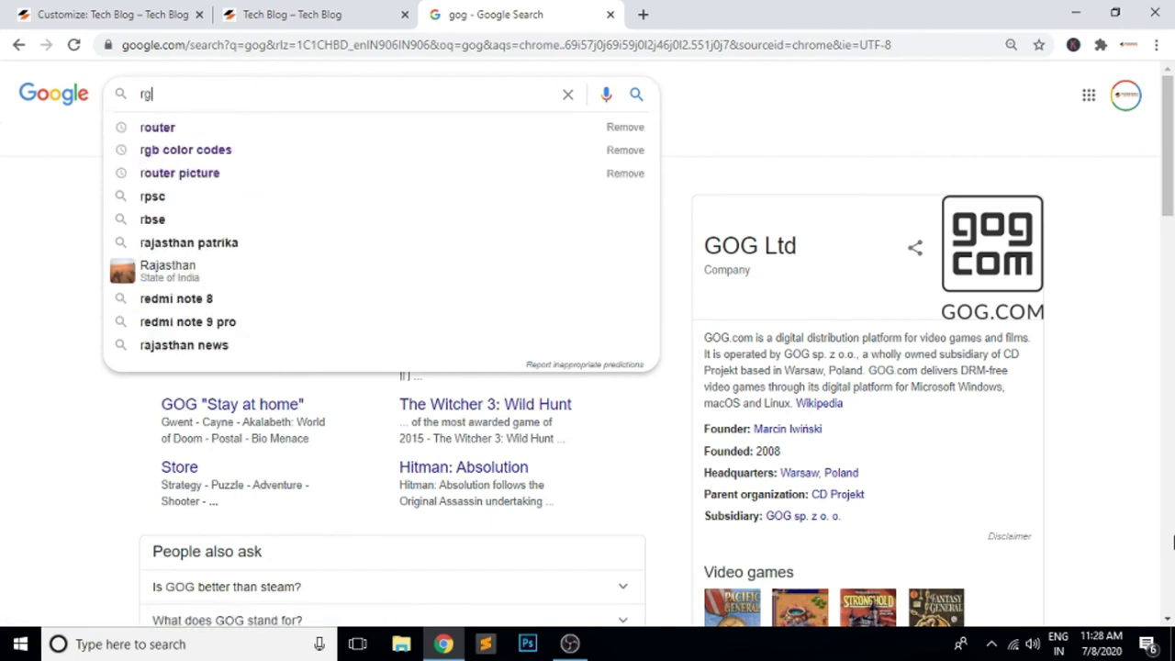
pyautogui.write('b')
pyautogui.press('Down')
pyautogui.press('Return')
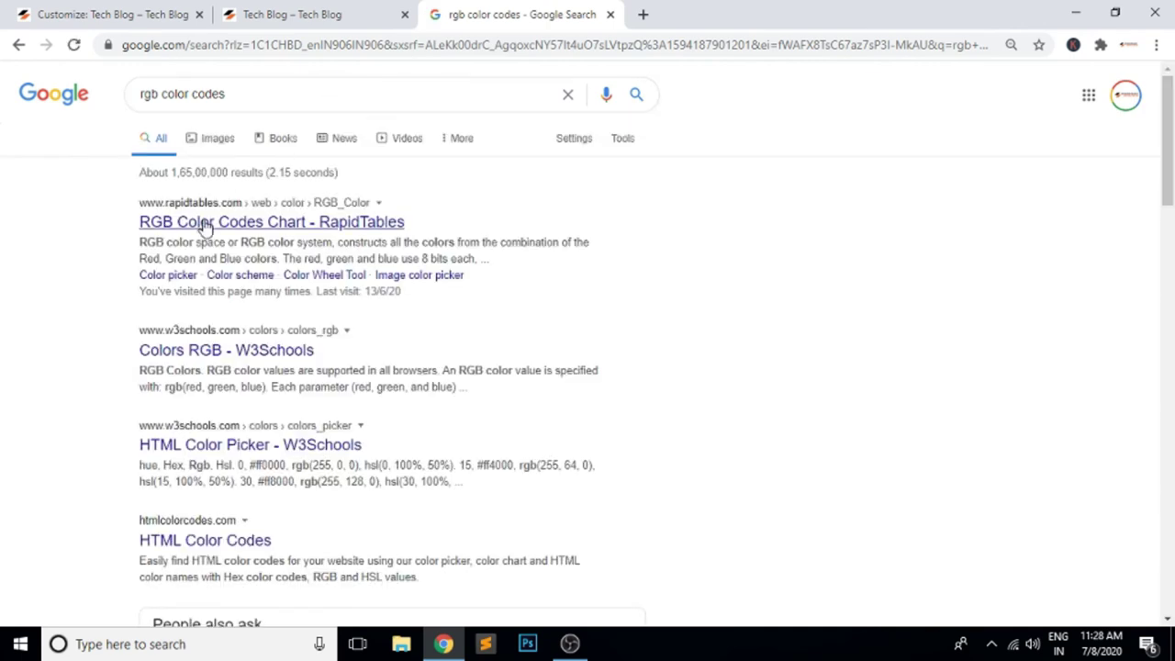
# Open the RapidTables RGB Color Codes Chart and copy the hex code of light steel blue, B0C4DE, from its color table.
pyautogui.click(207, 225)
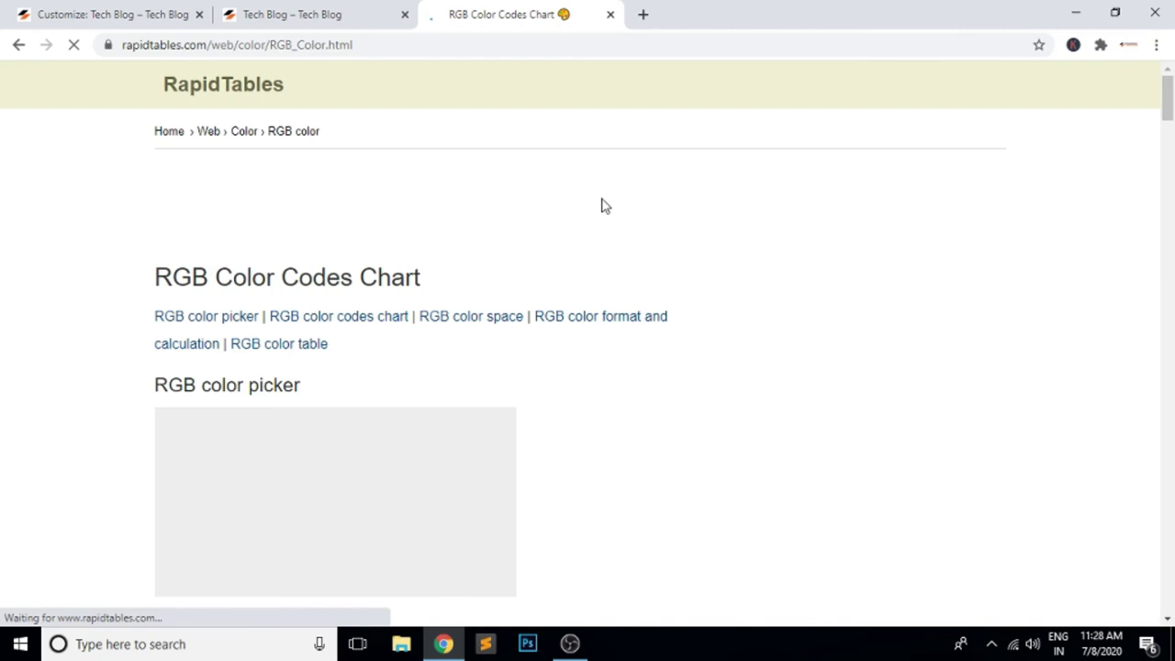
pyautogui.scroll(-4, 519, 215)
pyautogui.scroll(-15, 591, 266)
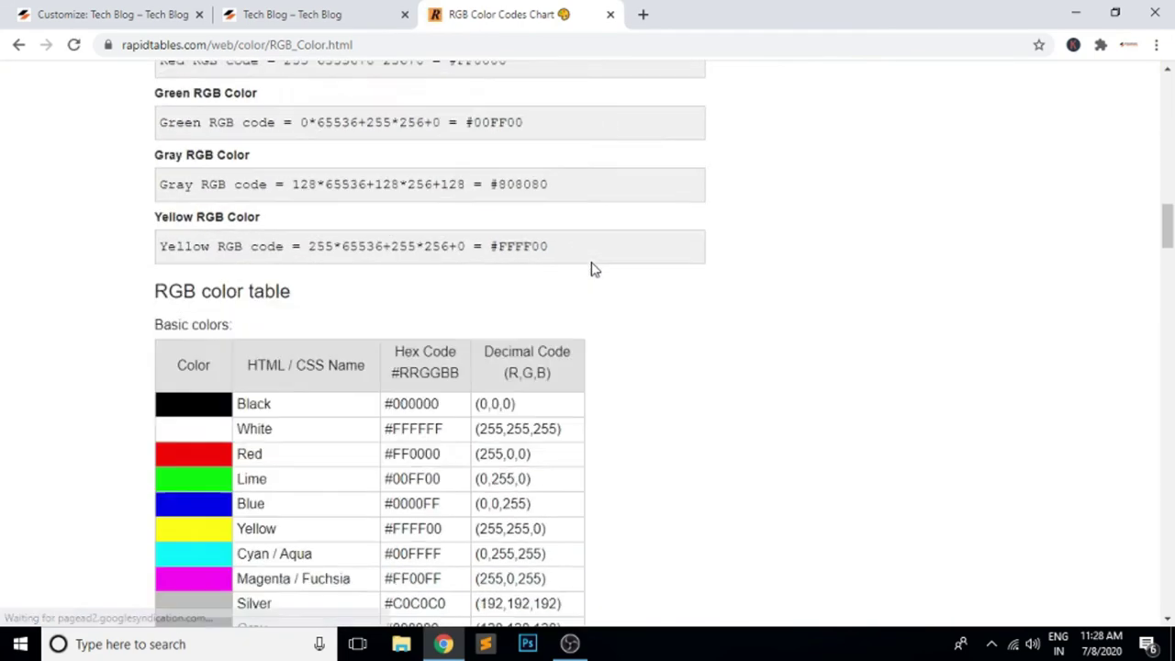
pyautogui.scroll(-10, 592, 269)
pyautogui.scroll(-15, 592, 269)
pyautogui.scroll(-15, 592, 269)
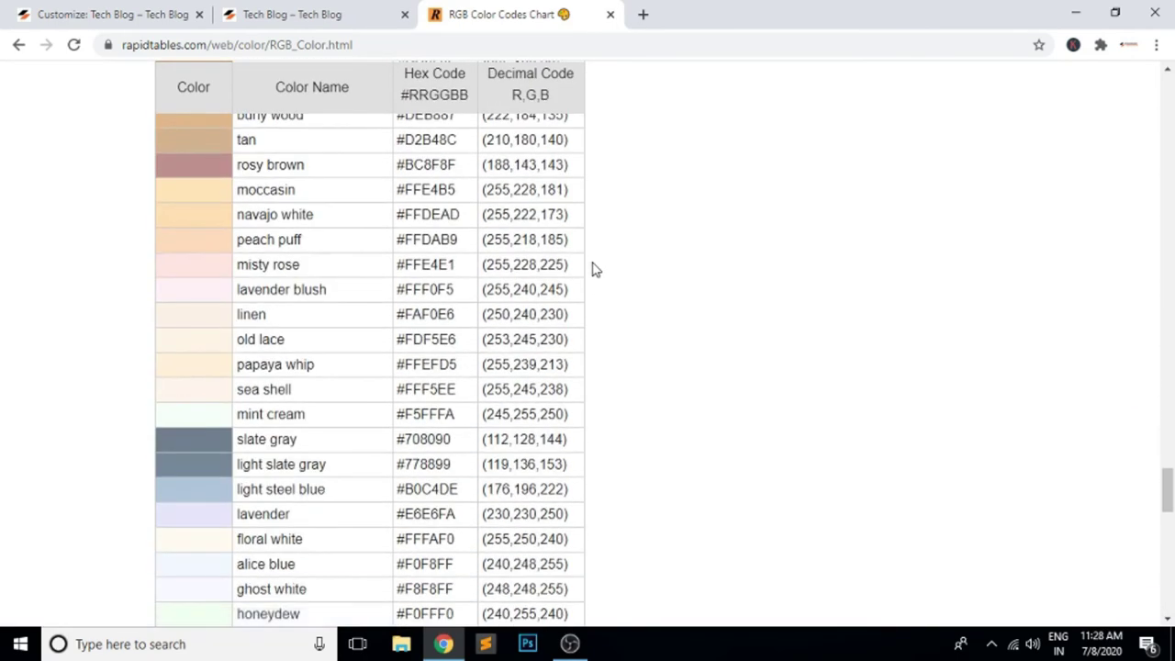
pyautogui.scroll(-4, 592, 269)
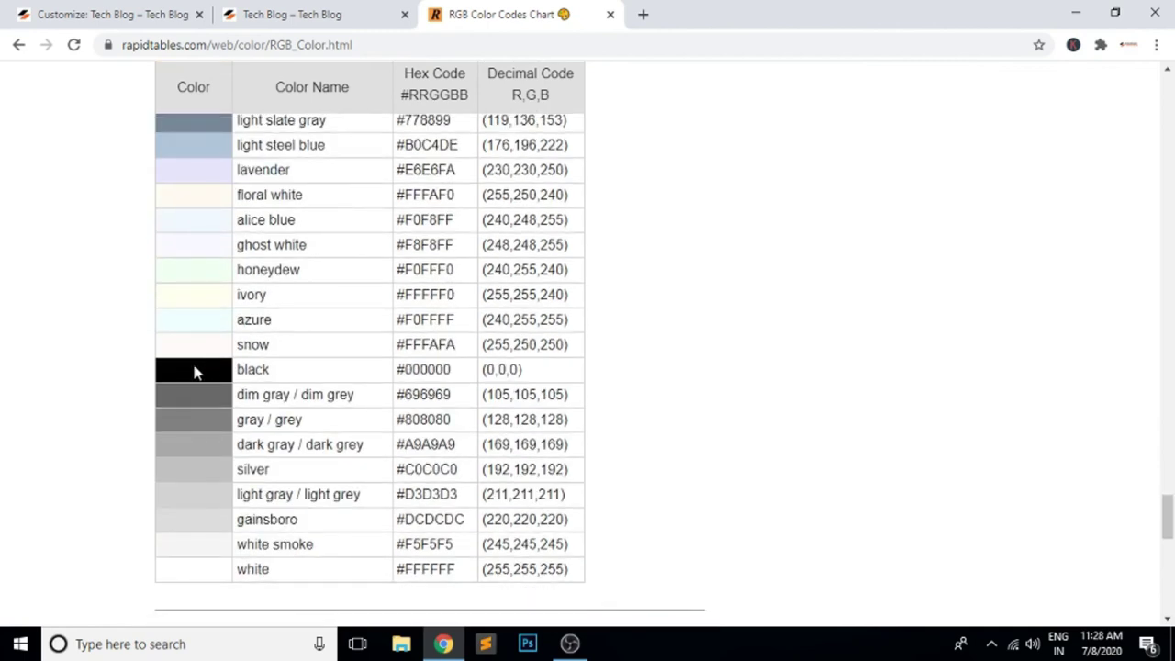
pyautogui.scroll(3, 440, 390)
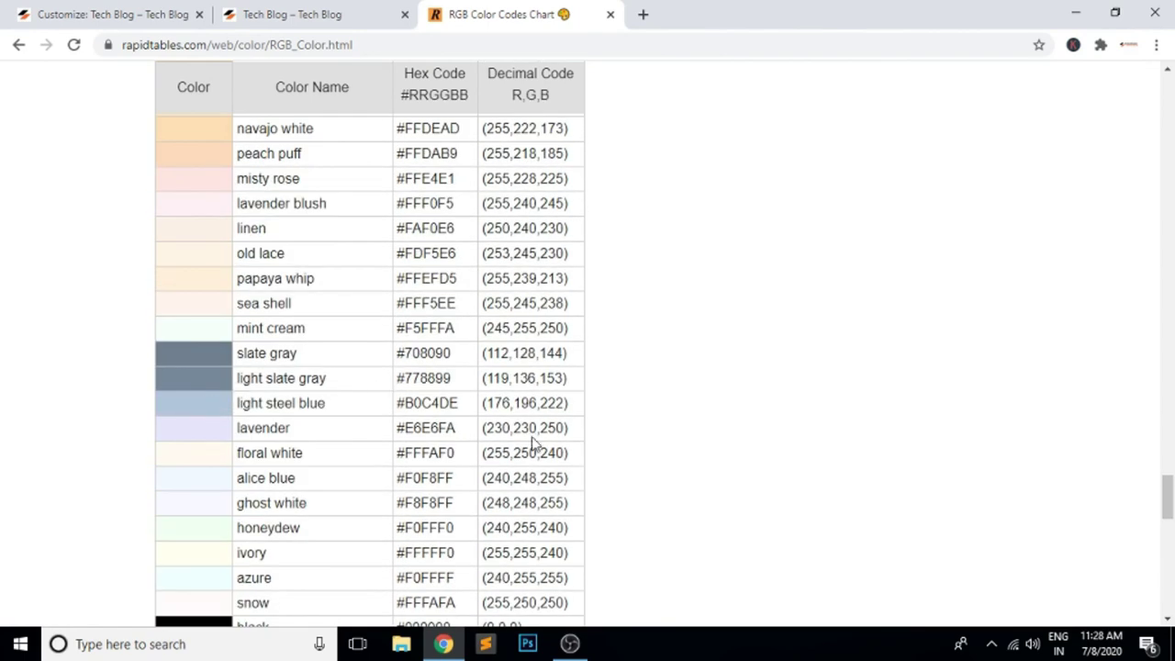
pyautogui.moveTo(459, 402); pyautogui.dragTo(403, 401)
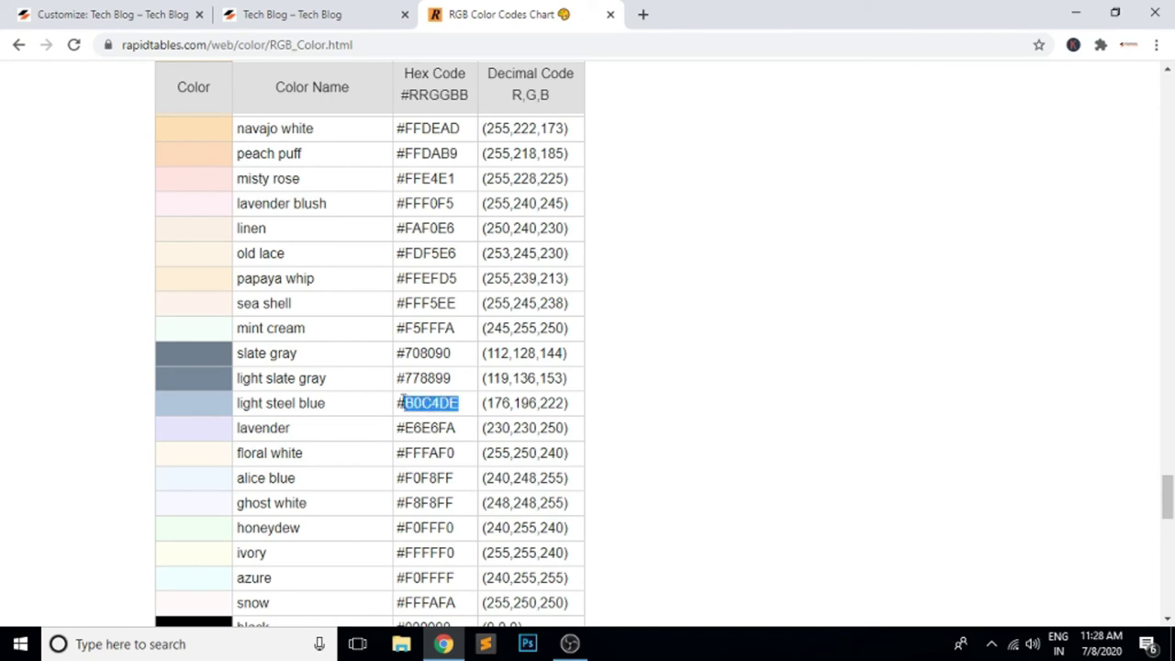
# Set the background hover color of the primary navigation's parent items to #b0c4de in the Customizer and publish the change.
pyautogui.click(149, 13)
pyautogui.tripleClick(145, 284)
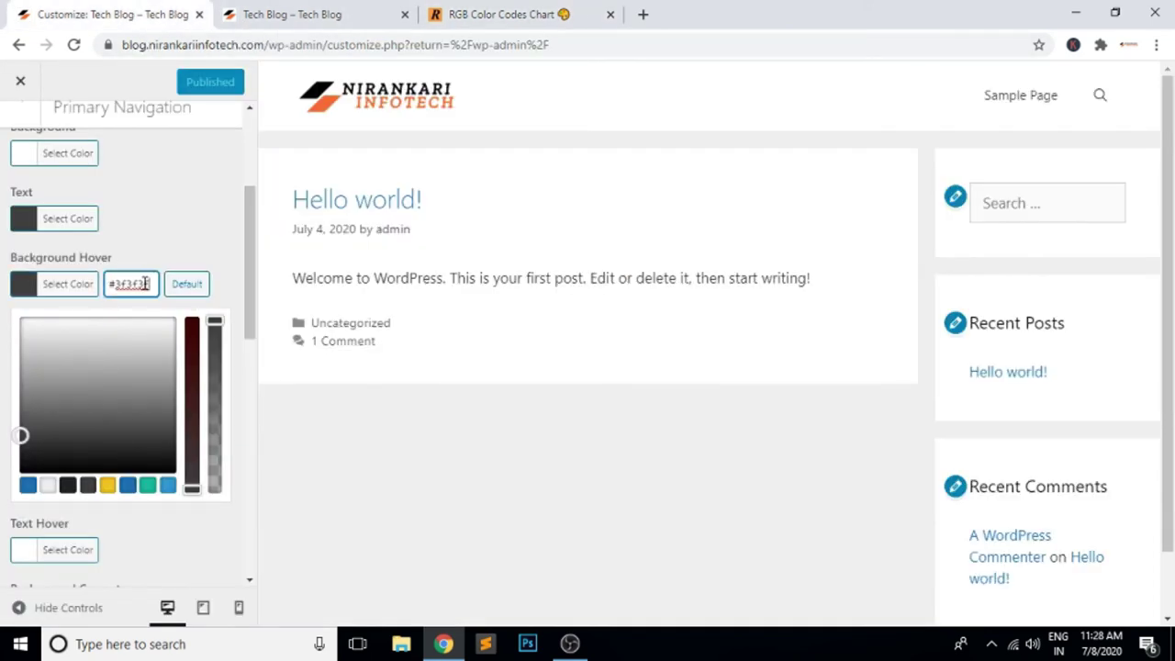
pyautogui.write('#b0c4de')
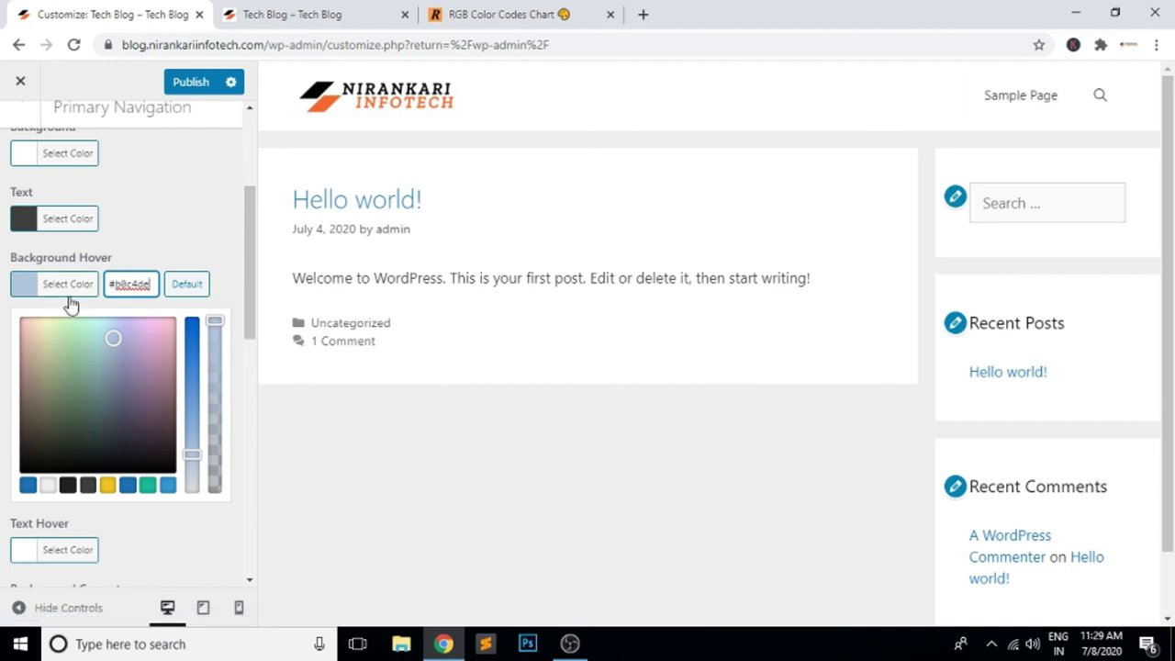
pyautogui.click(190, 83)
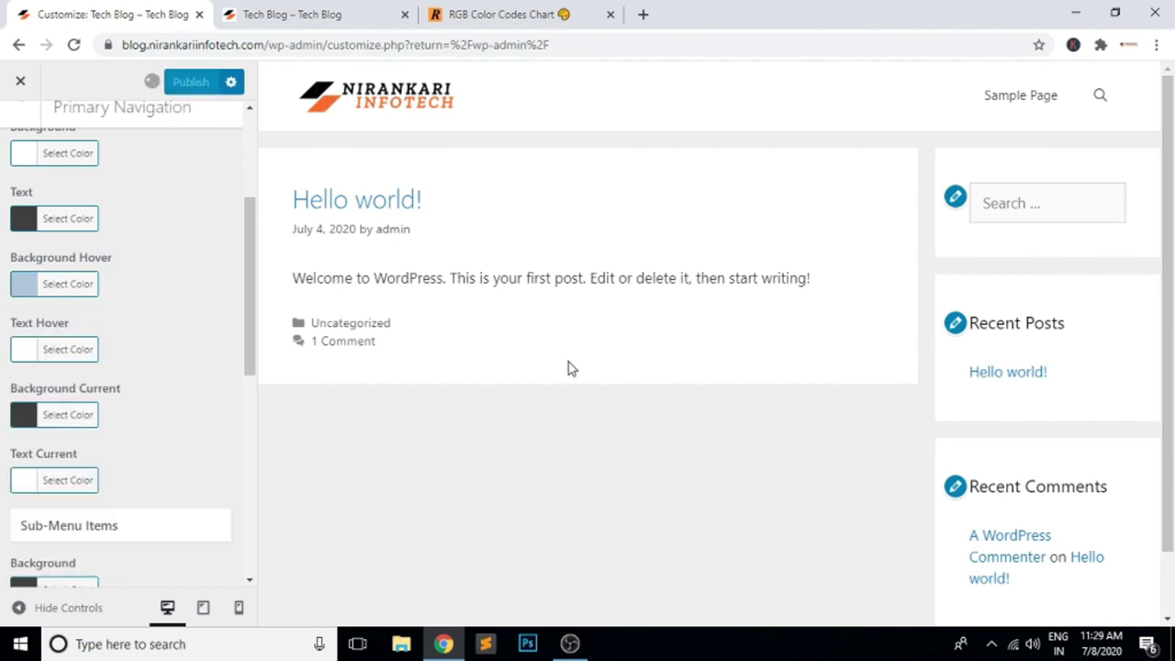
# Reload the live blog and check the hover background of the Sample Page navigation item.
pyautogui.click(328, 15)
pyautogui.click(425, 42)
pyautogui.press('Return')
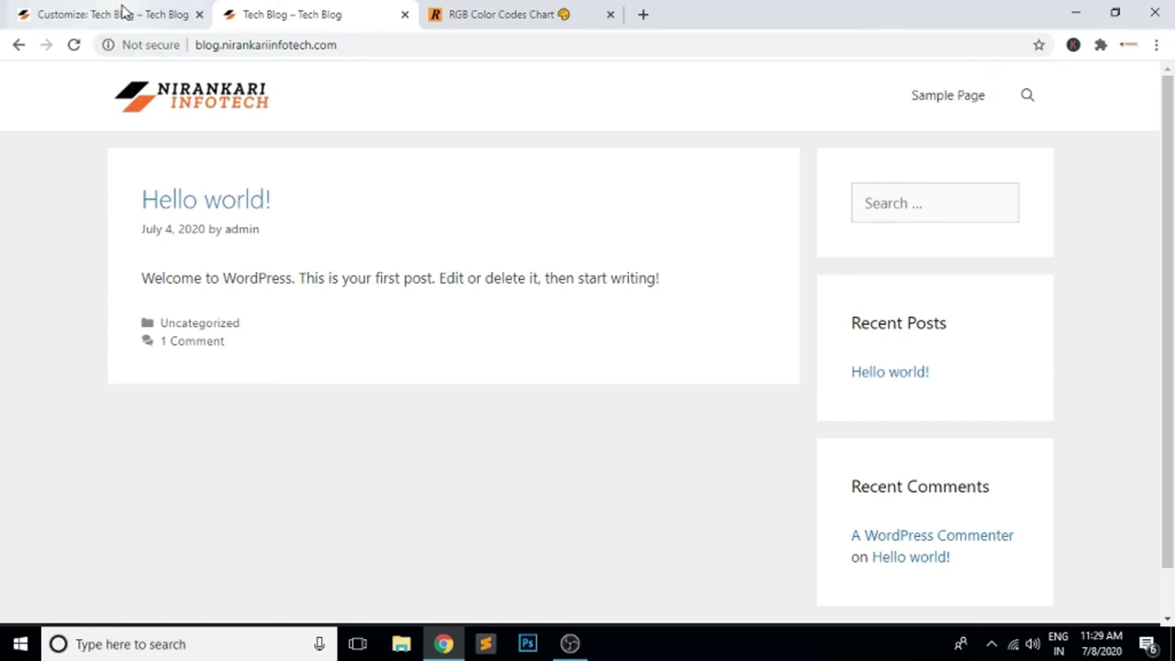
# Review the sub-menu and navigation search color settings in the Customizer, and briefly open the preview's navigation search field.
pyautogui.click(120, 12)
pyautogui.scroll(-4, 177, 449)
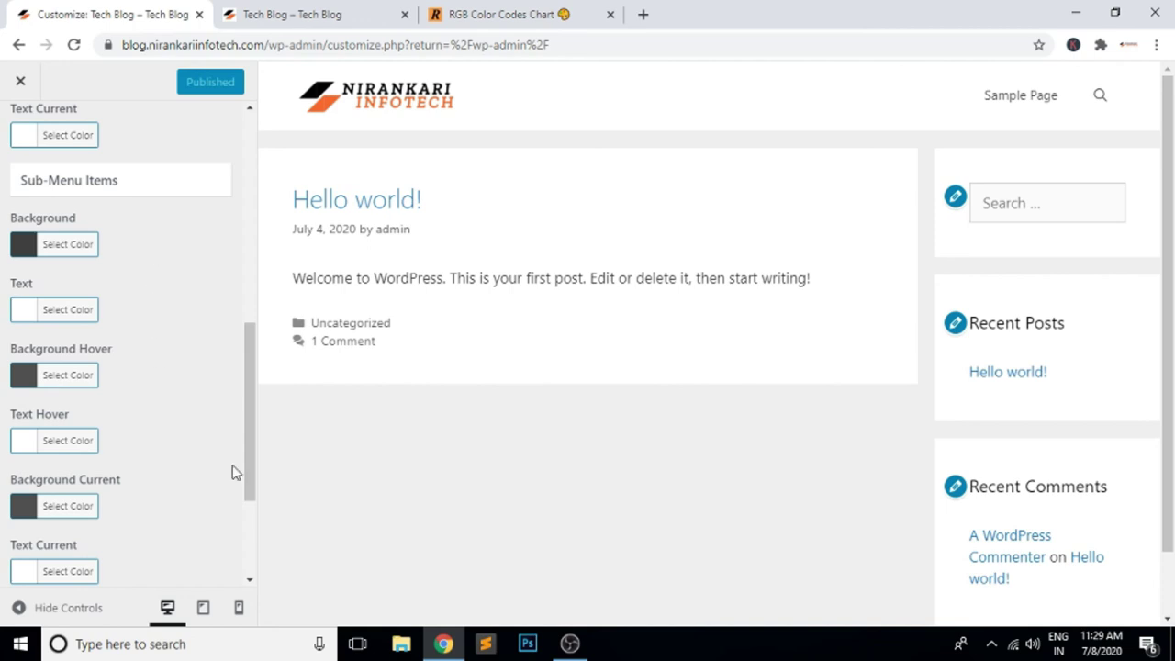
pyautogui.scroll(-3, 196, 509)
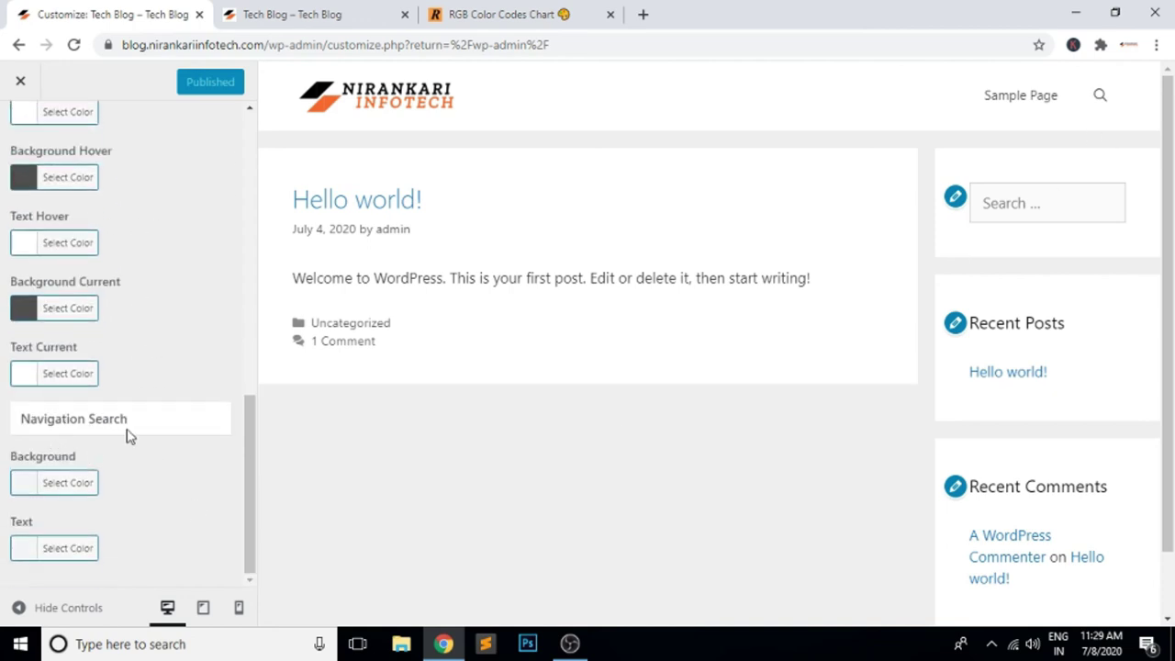
pyautogui.click(1100, 95)
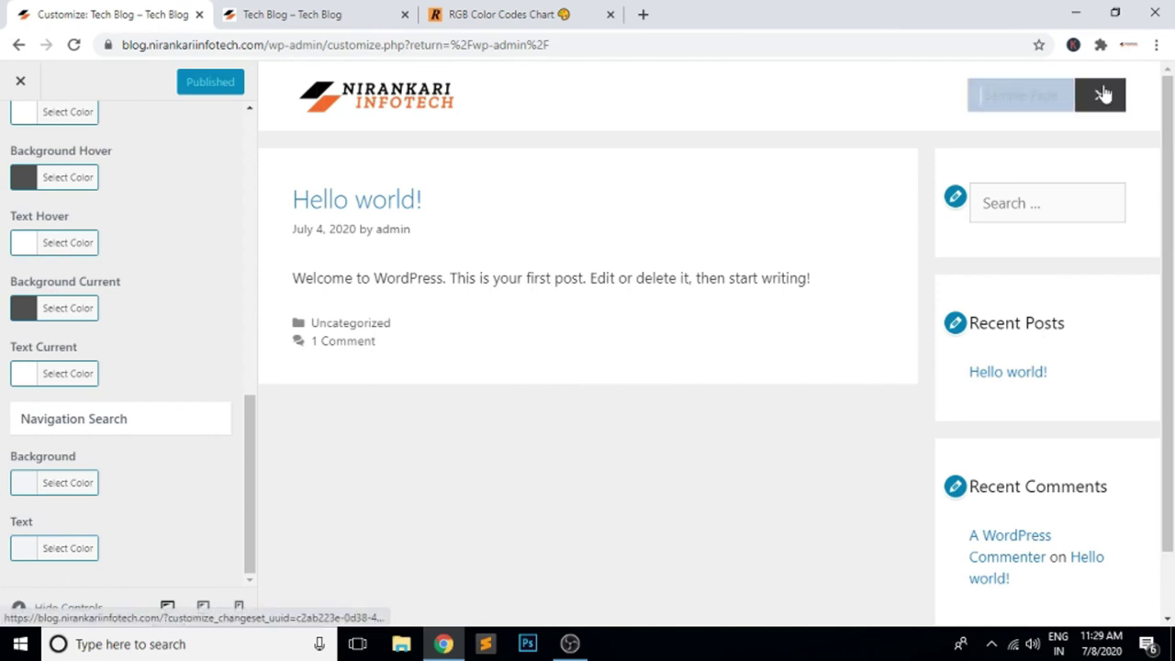
pyautogui.click(1008, 95)
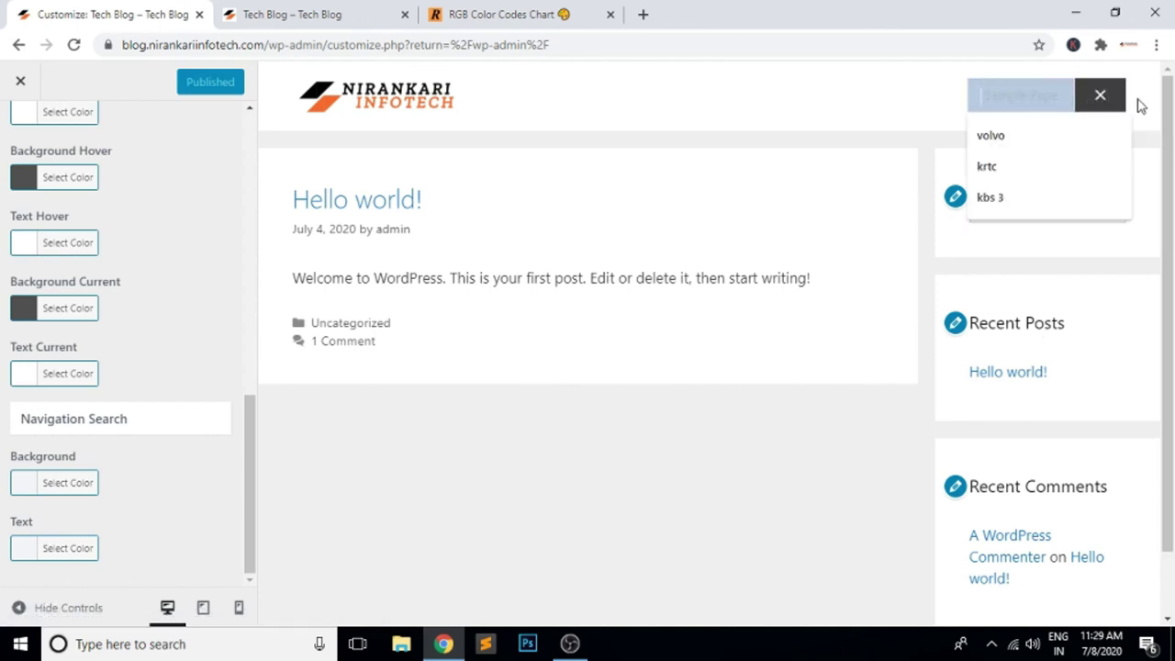
pyautogui.click(1100, 101)
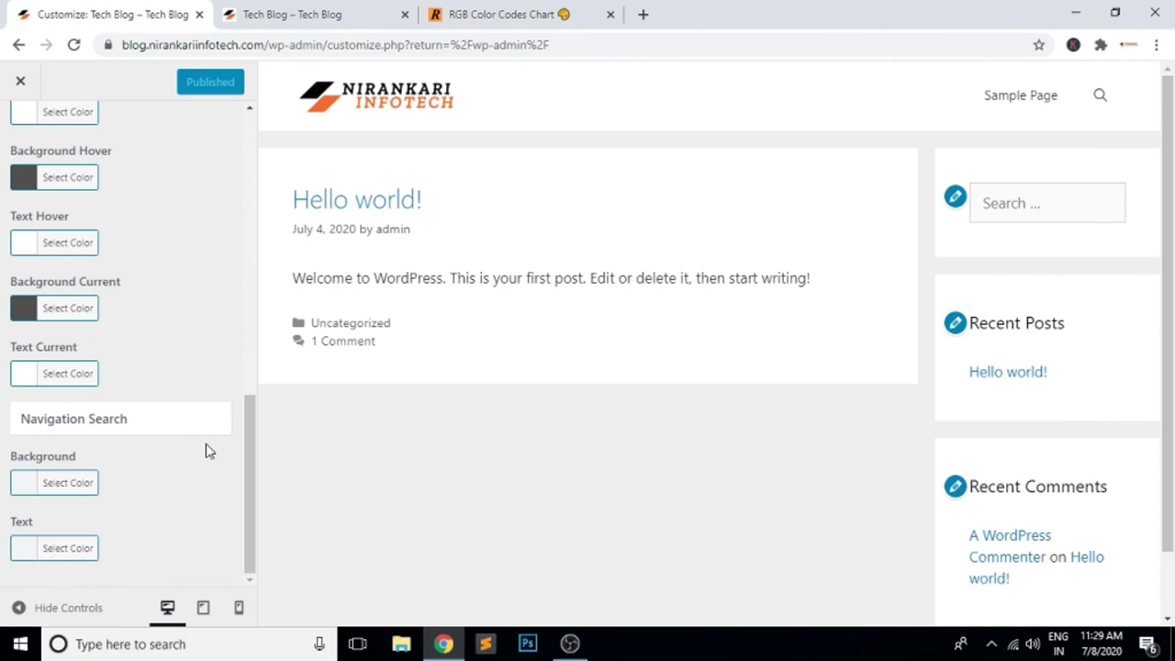
# Leave the primary navigation colors, open the Footer color settings, and bring the footer into view in the site preview.
pyautogui.scroll(10, 184, 410)
pyautogui.click(26, 133)
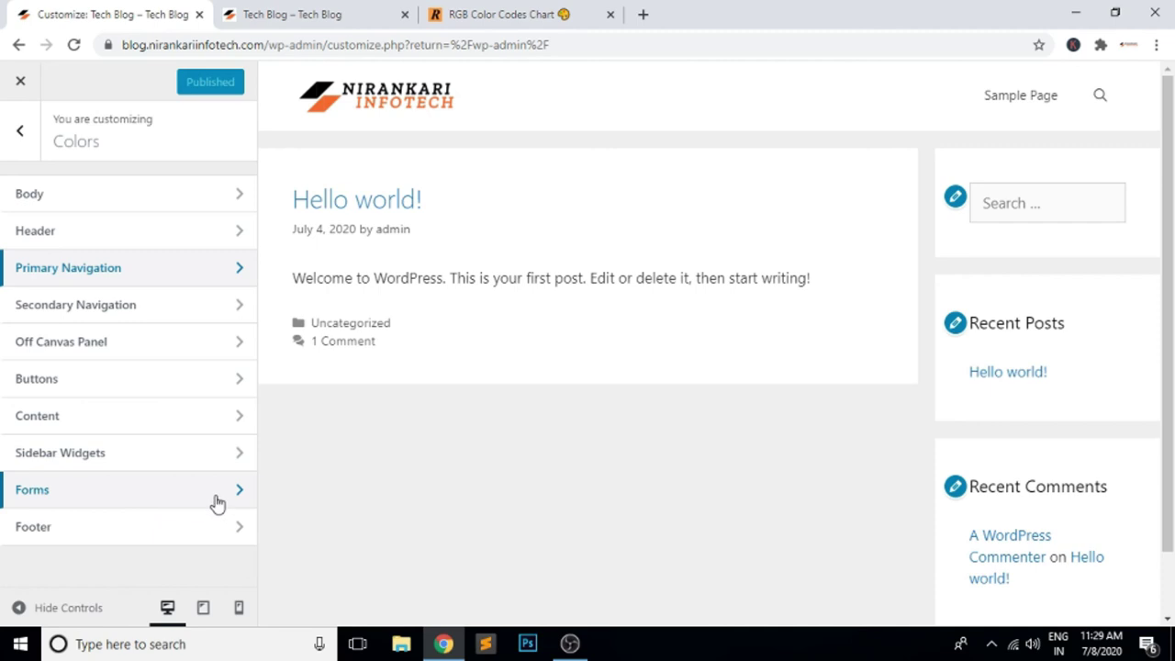
pyautogui.click(168, 533)
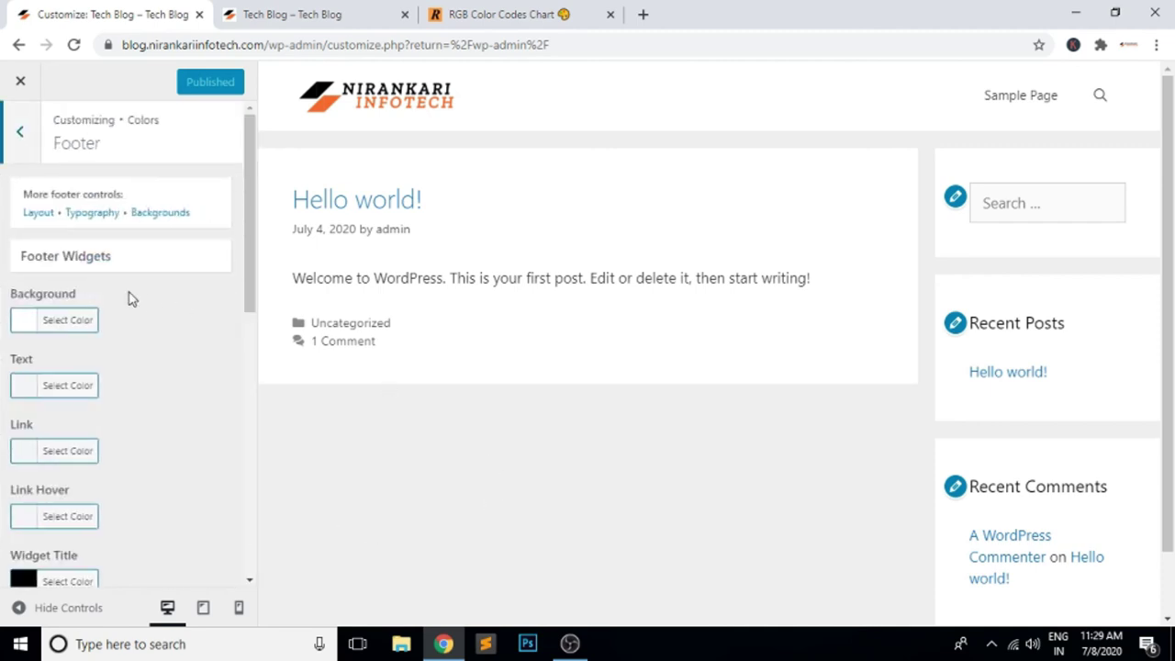
pyautogui.scroll(-1, 884, 474)
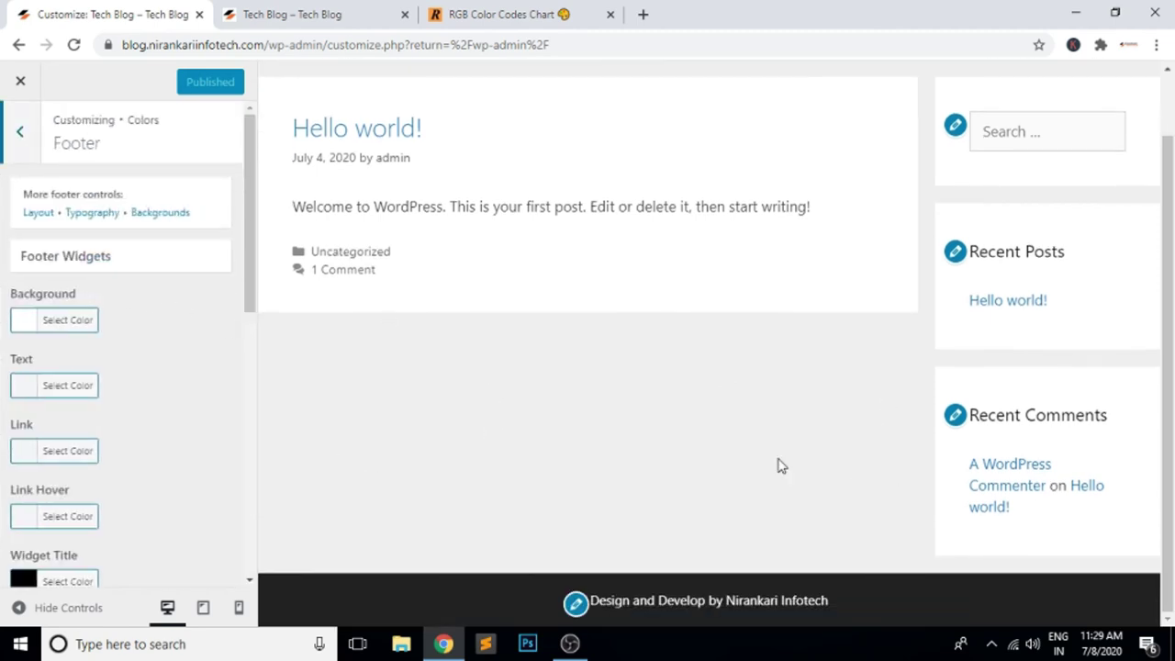